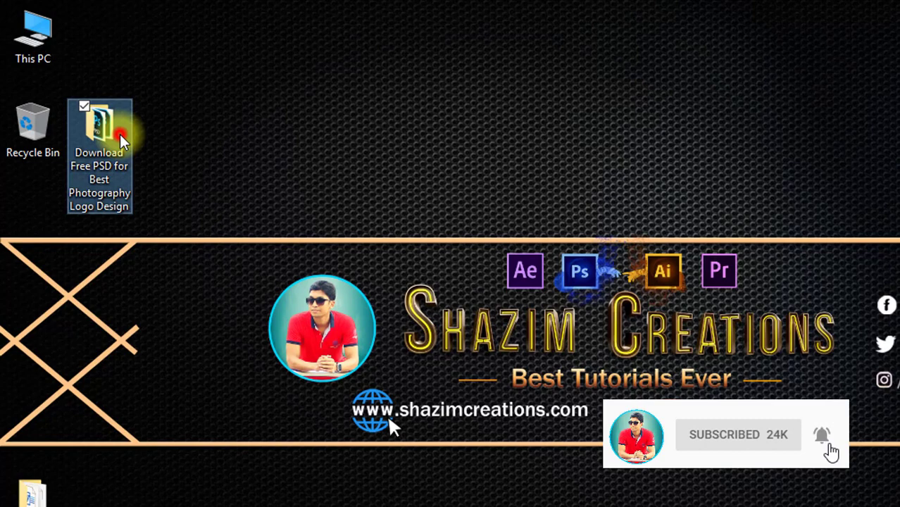
Step: Open the Fonts Link notes in the Download Free PSD folder and copy the Anitto dafont link
{"action": "double_click", "coordinate": [119, 137]}
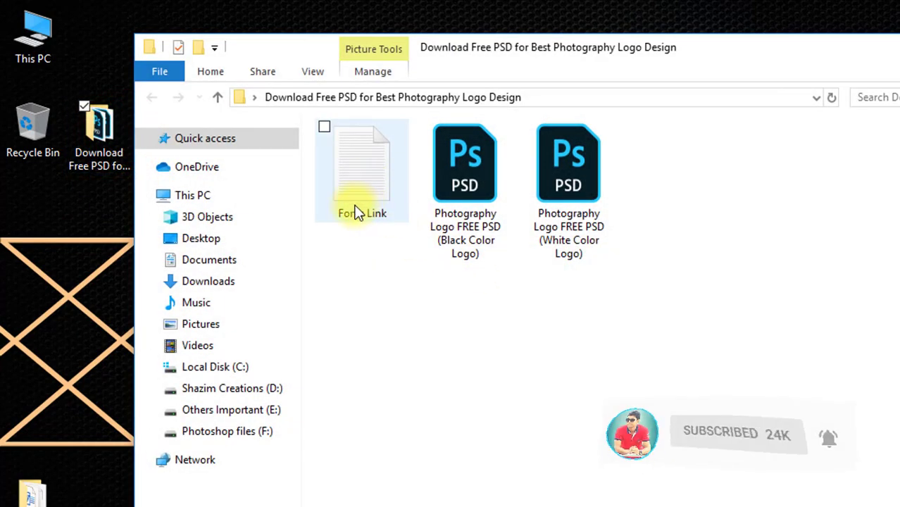
{"action": "double_click", "coordinate": [379, 170]}
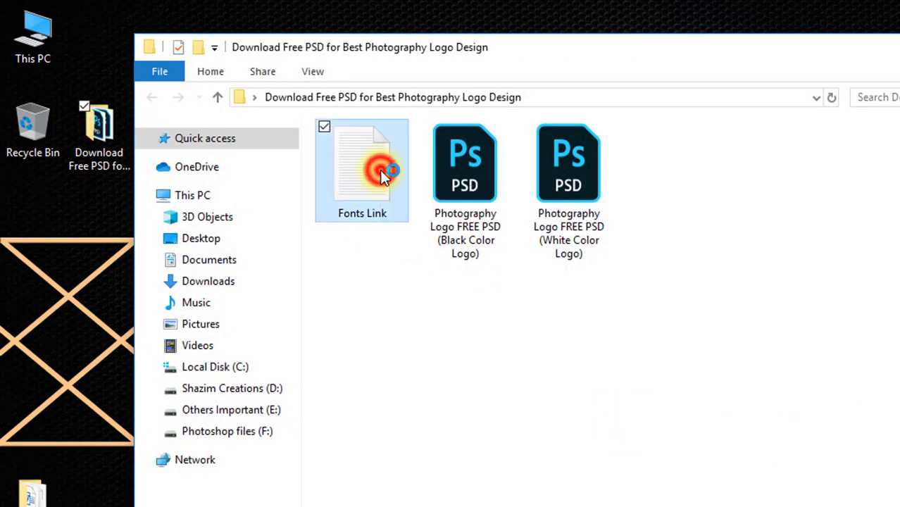
{"action": "left_click_drag", "start_coordinate": [518, 116], "coordinate": [269, 116]}
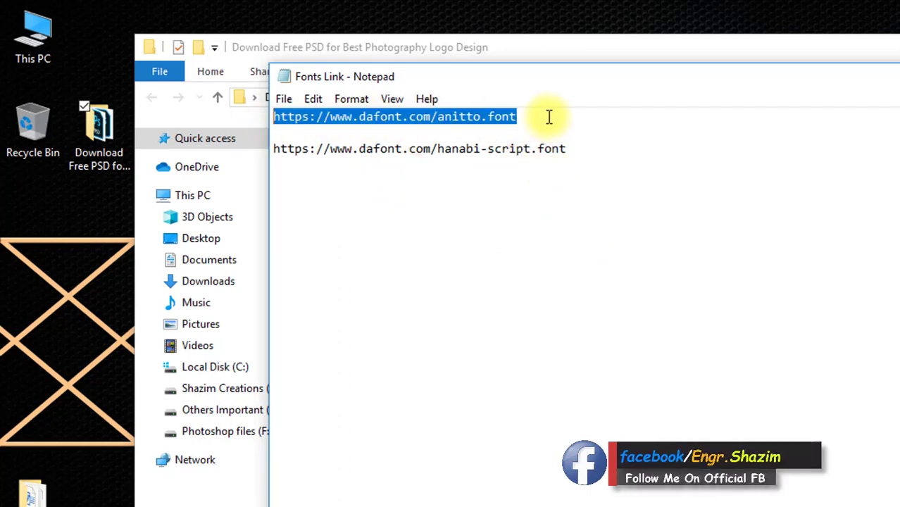
{"action": "mouse_move", "coordinate": [539, 76]}
{"action": "left_mouse_down"}
{"action": "mouse_move", "coordinate": [682, 171]}
{"action": "mouse_move", "coordinate": [648, 167]}
{"action": "left_mouse_up"}
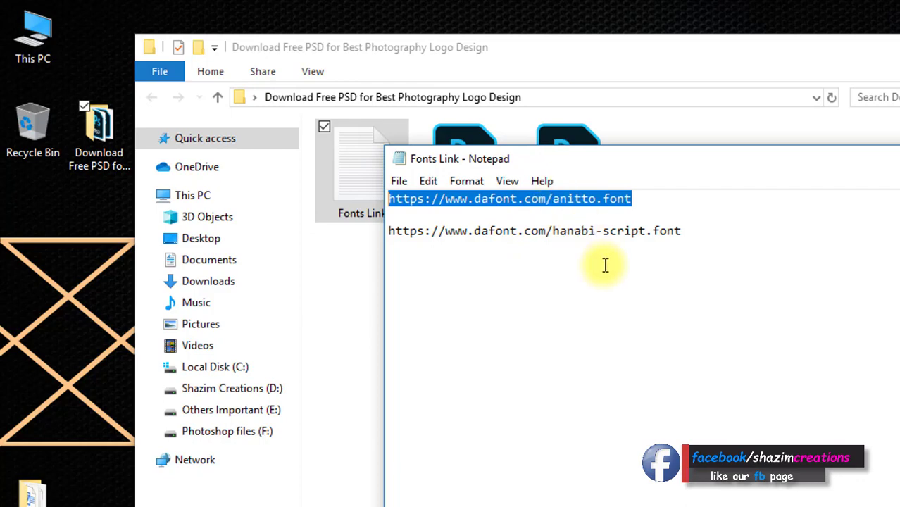
{"action": "right_click", "coordinate": [569, 200]}
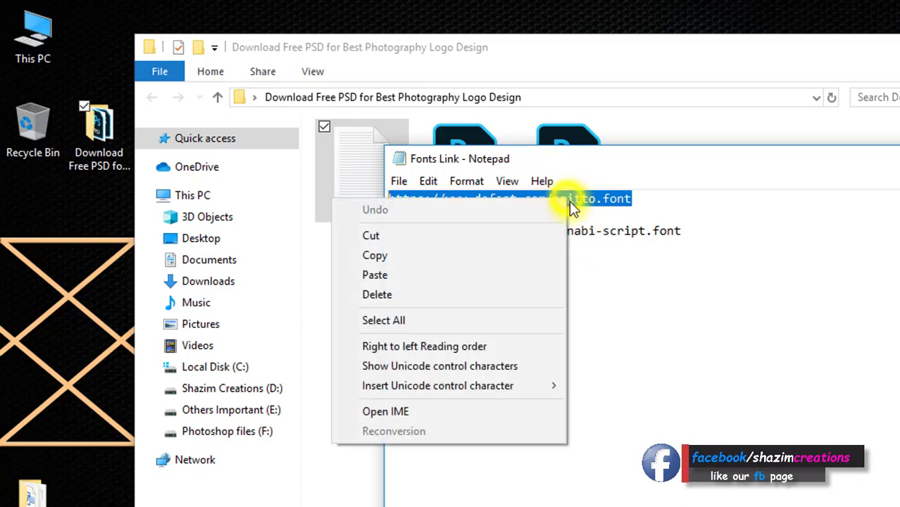
{"action": "left_click", "coordinate": [408, 249]}
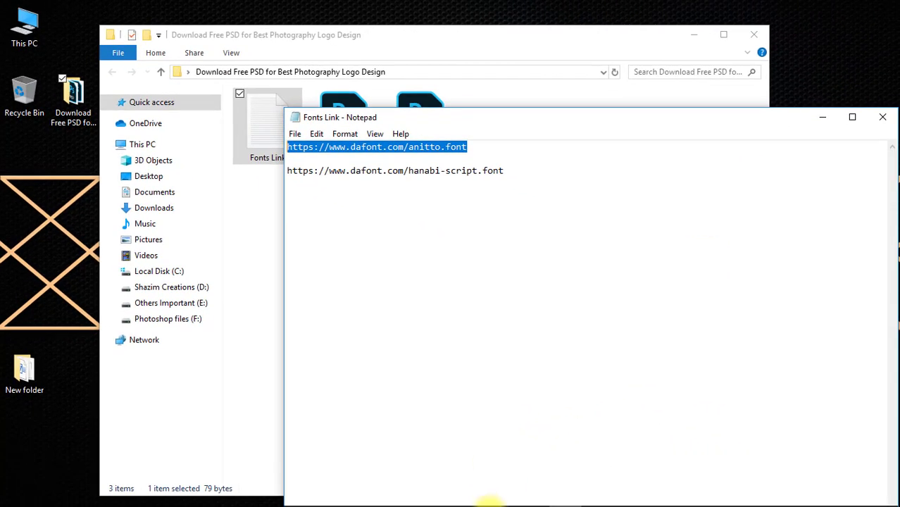
Step: Load the Anitto font's DaFont page in a new Chrome tab from the copied link
{"action": "left_click", "coordinate": [470, 495]}
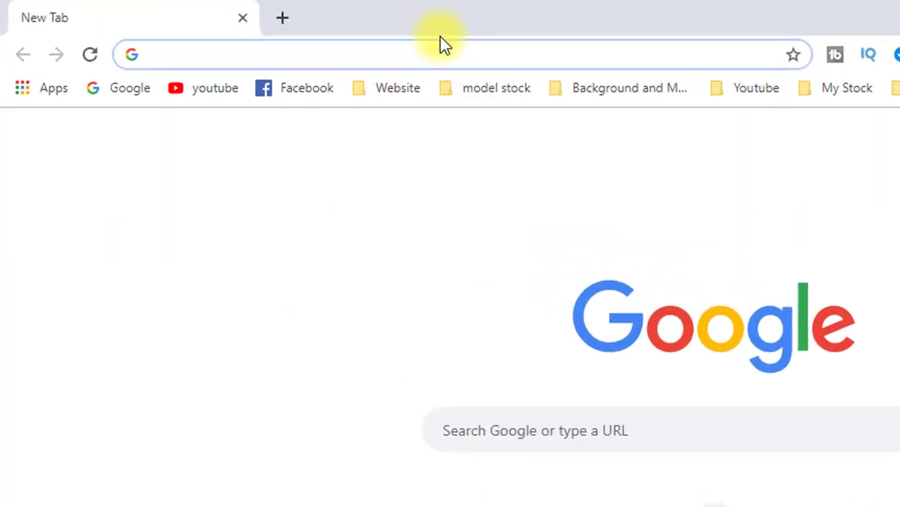
{"action": "right_click", "coordinate": [466, 68]}
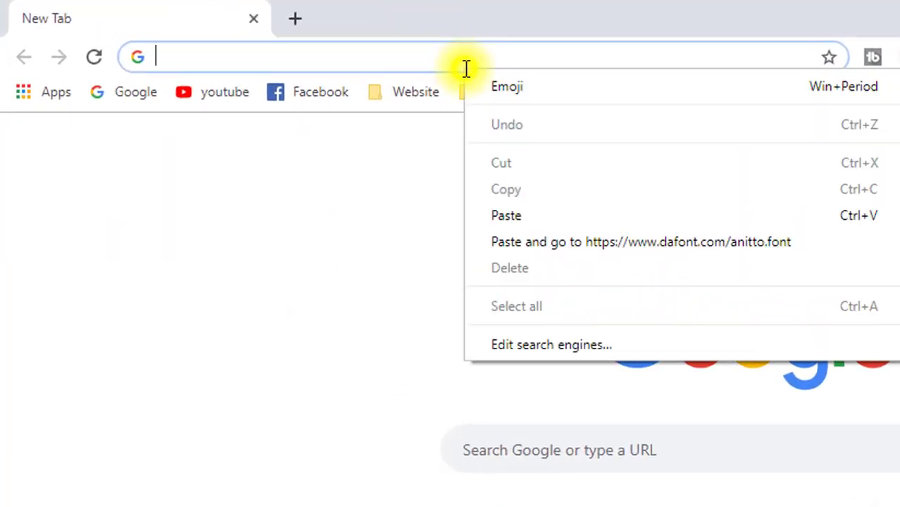
{"action": "left_click", "coordinate": [601, 252]}
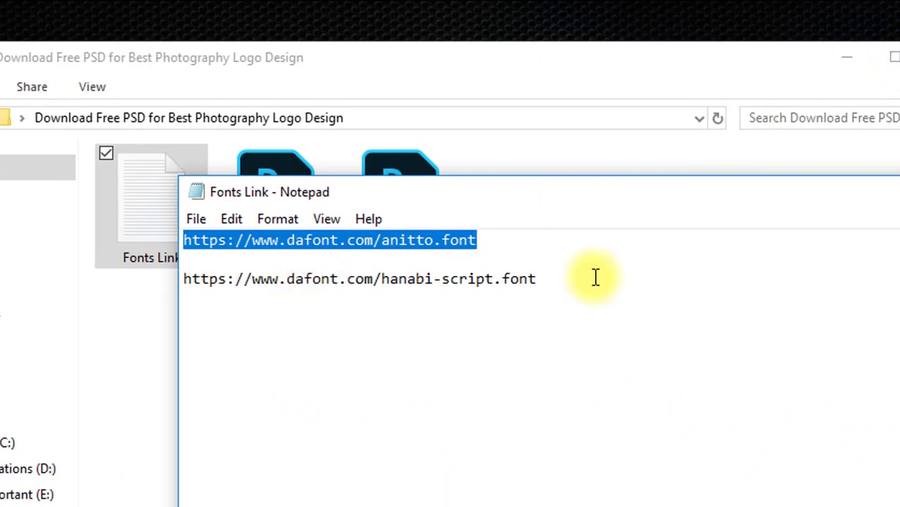
Step: Copy the second dafont link, for Hanabi Script, from the Fonts Link notes
{"action": "left_click", "coordinate": [594, 274]}
{"action": "left_click_drag", "start_coordinate": [550, 276], "coordinate": [174, 292]}
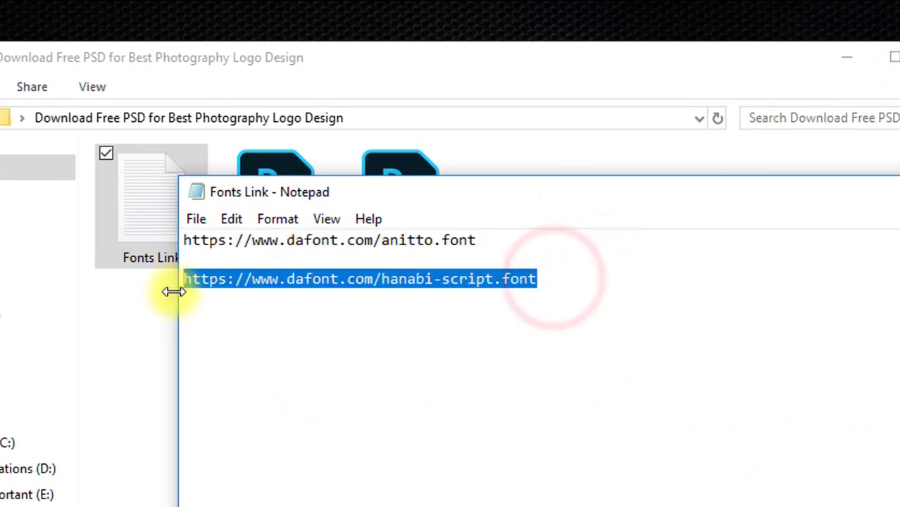
{"action": "right_click", "coordinate": [262, 280]}
{"action": "left_click", "coordinate": [118, 289]}
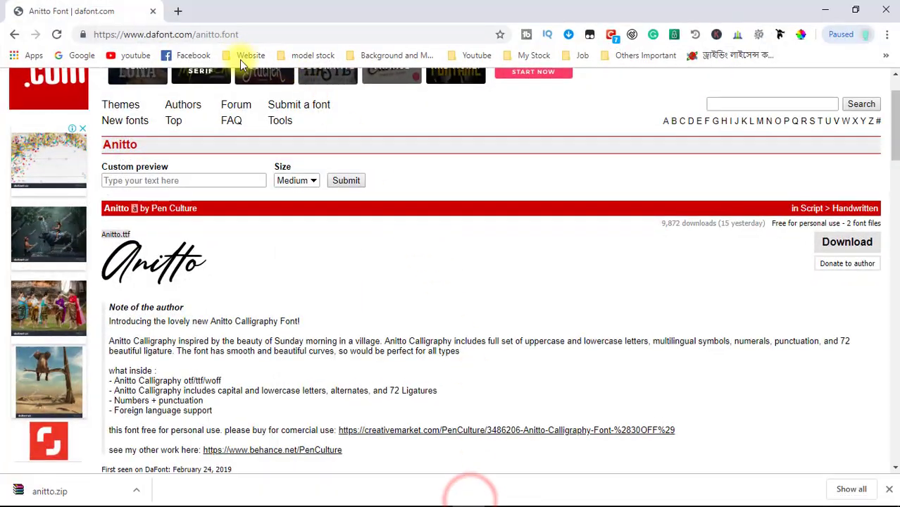
Step: Load the Hanabi Script page in a new tab and download hanabi_script.zip
{"action": "left_click", "coordinate": [177, 11]}
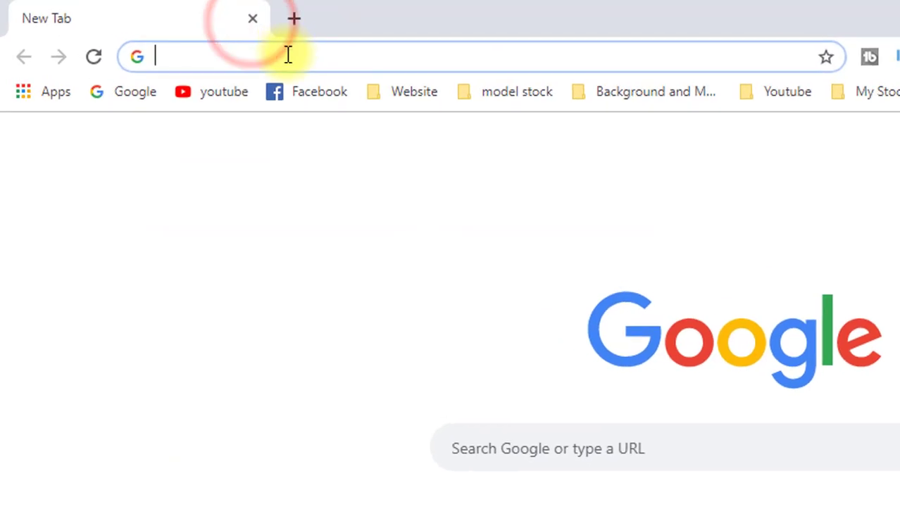
{"action": "right_click", "coordinate": [286, 55]}
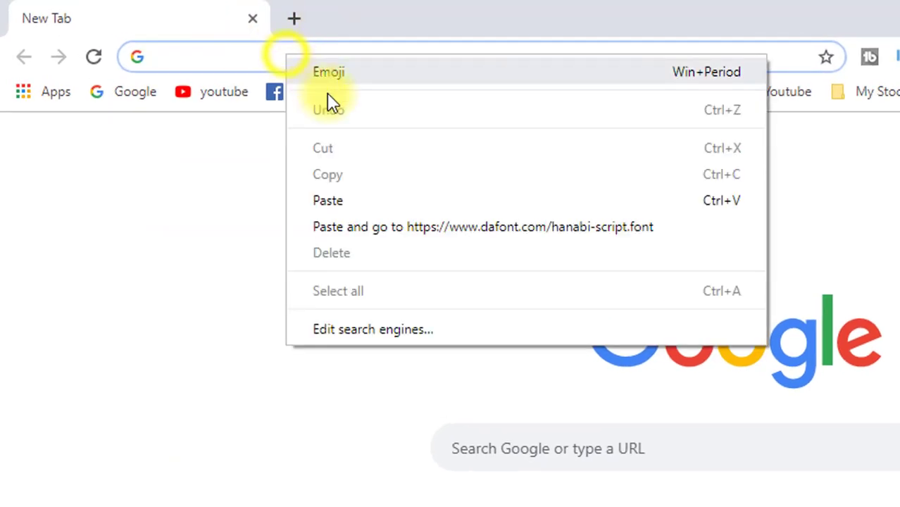
{"action": "left_click", "coordinate": [429, 233]}
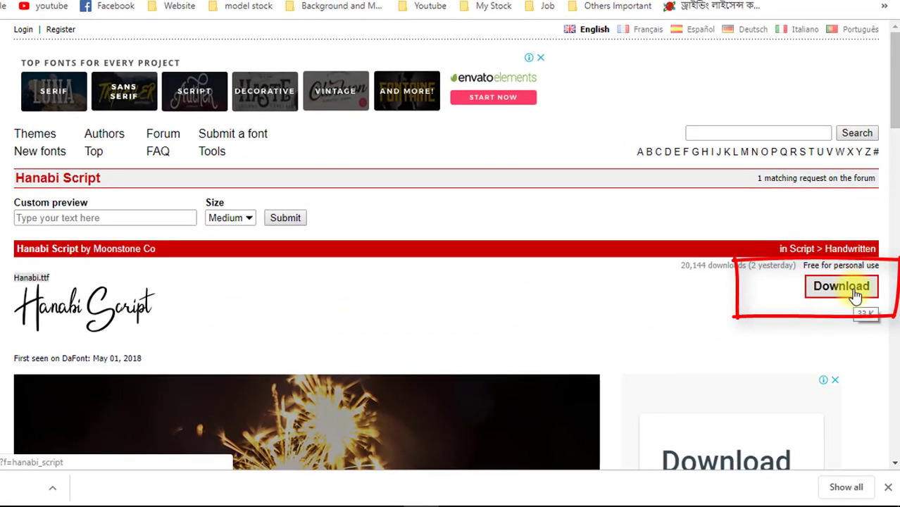
{"action": "left_click", "coordinate": [843, 287]}
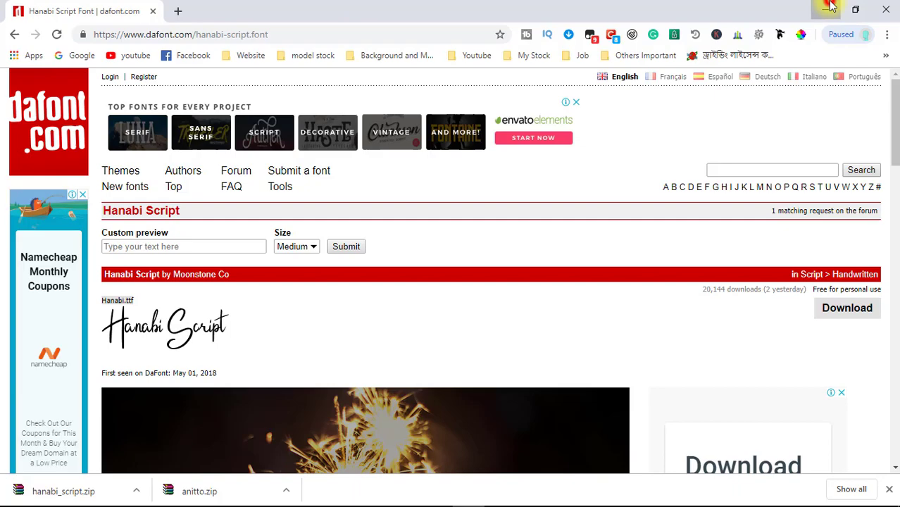
Step: Close the notes and PSD folder windows and show the font archives in Downloads
{"action": "left_click", "coordinate": [830, 8]}
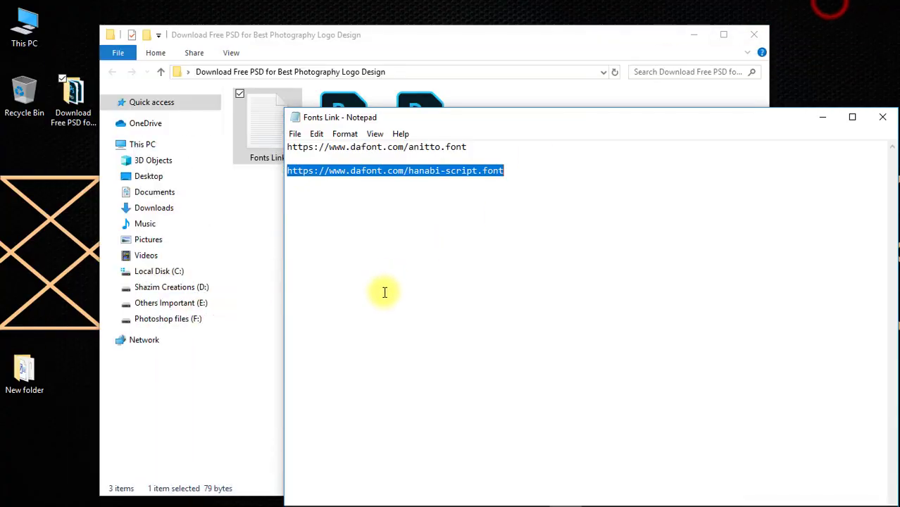
{"action": "left_click", "coordinate": [885, 118]}
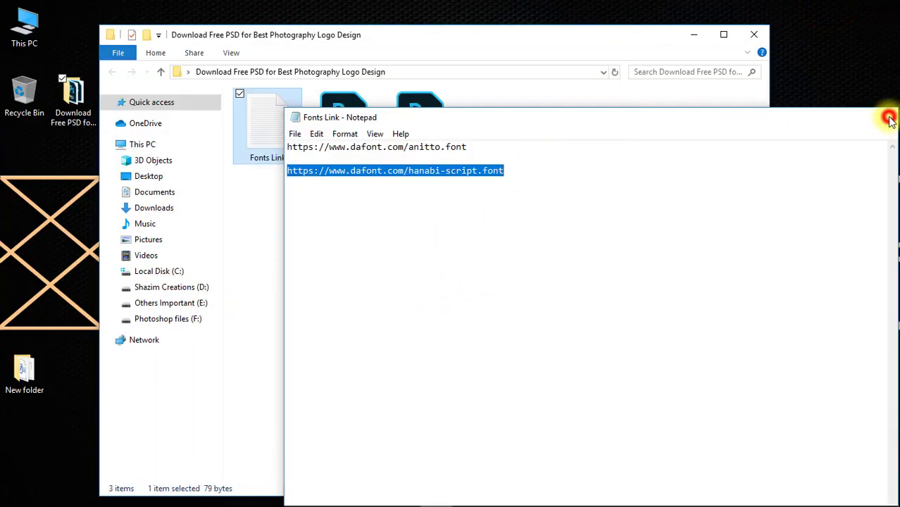
{"action": "left_click", "coordinate": [693, 39]}
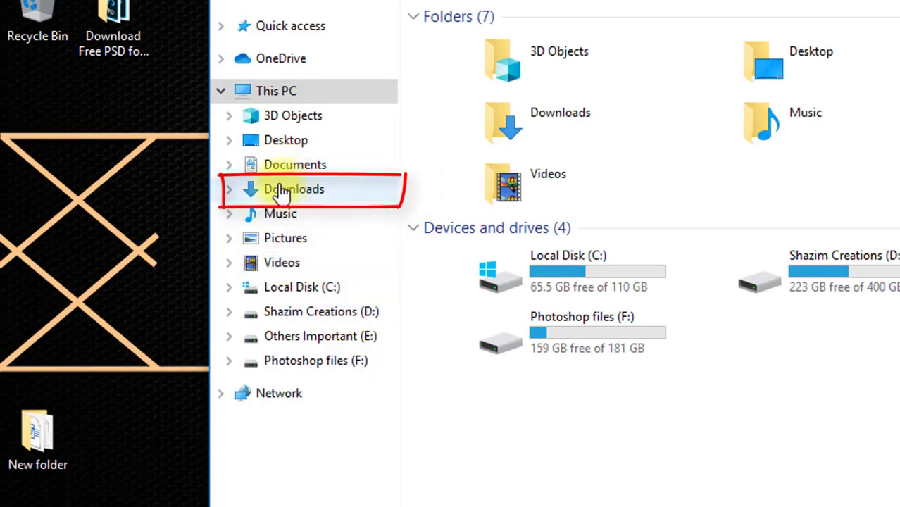
{"action": "left_click", "coordinate": [316, 197]}
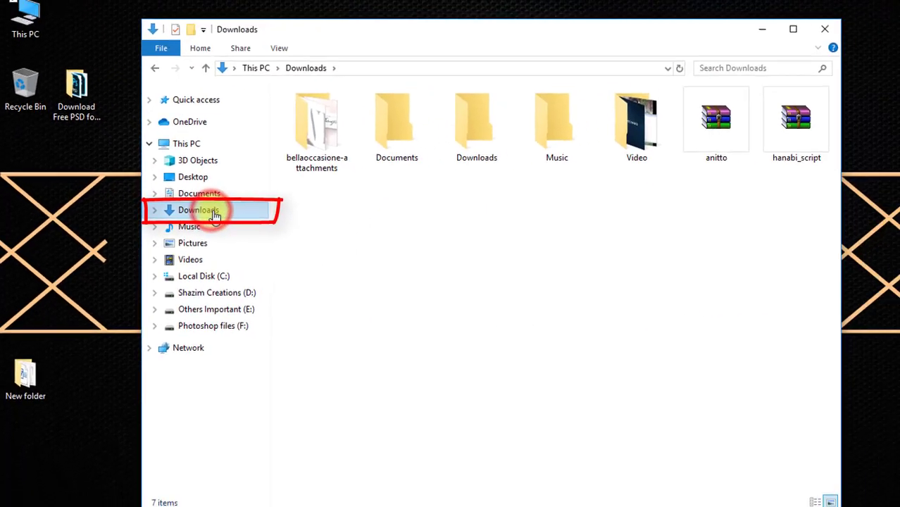
{"action": "left_click", "coordinate": [667, 179]}
{"action": "left_click", "coordinate": [736, 179]}
{"action": "left_click_drag", "start_coordinate": [752, 218], "coordinate": [642, 175]}
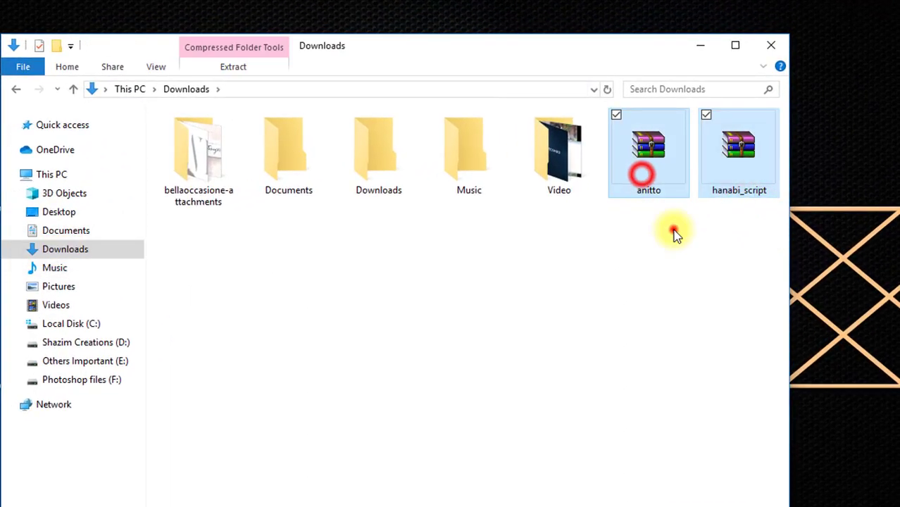
{"action": "left_click", "coordinate": [647, 148]}
Step: Extract anitto.zip and hanabi_script.zip with WinRAR into their own folders
{"action": "right_click", "coordinate": [651, 149]}
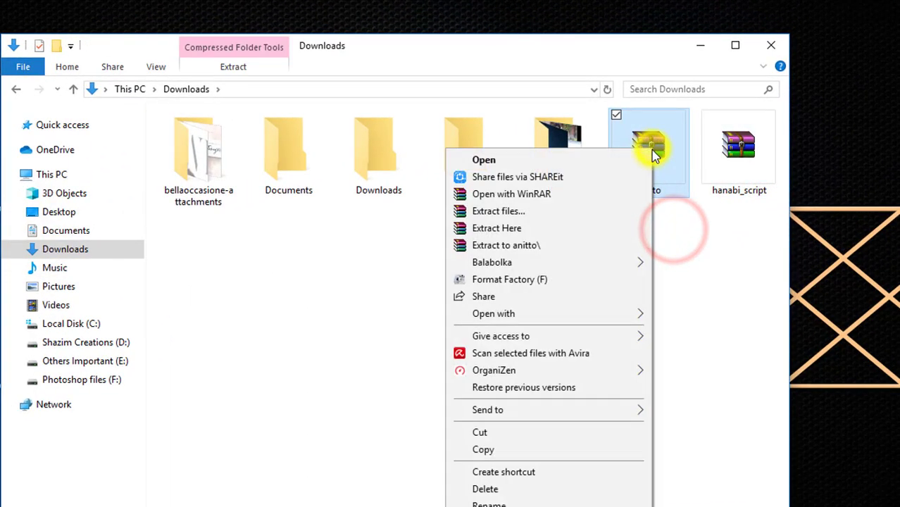
{"action": "left_click", "coordinate": [512, 214]}
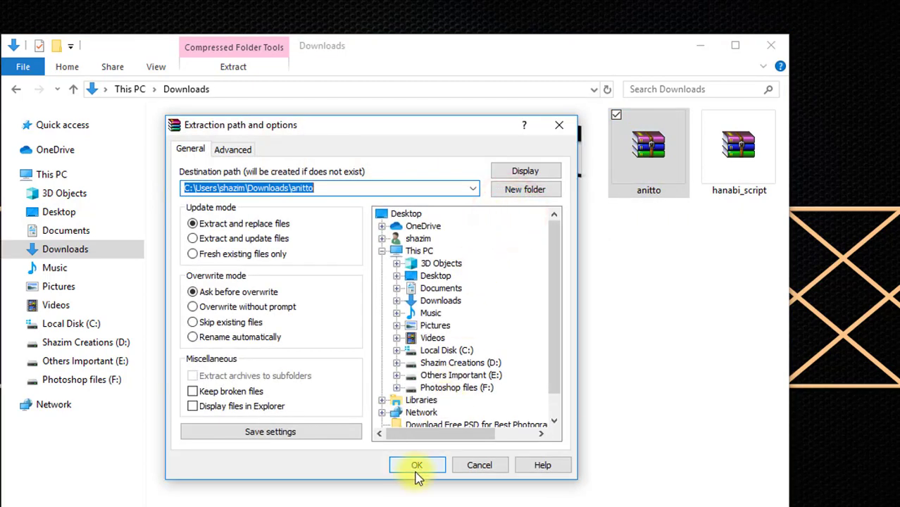
{"action": "left_click", "coordinate": [414, 468]}
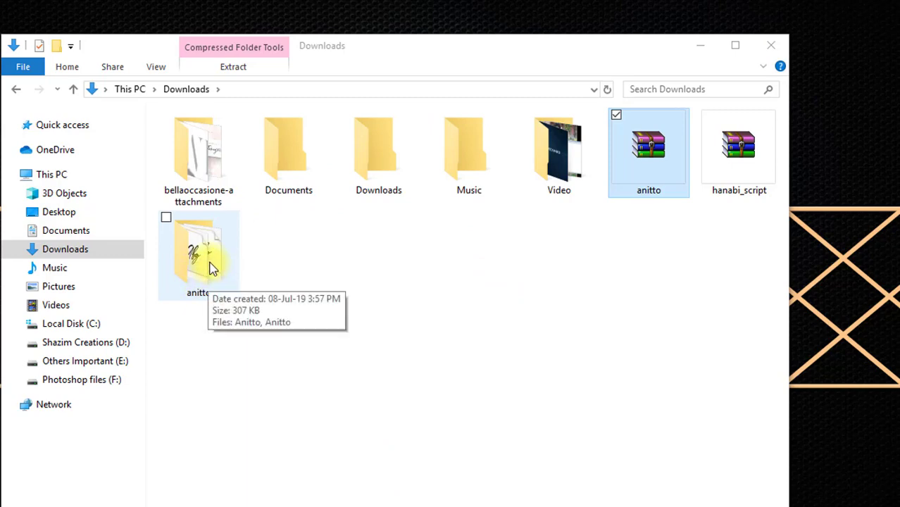
{"action": "right_click", "coordinate": [743, 175]}
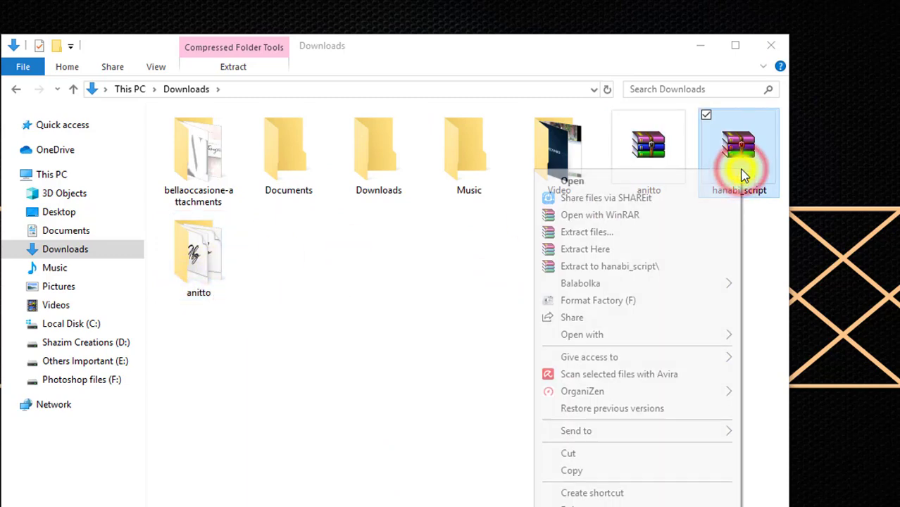
{"action": "left_click", "coordinate": [601, 233]}
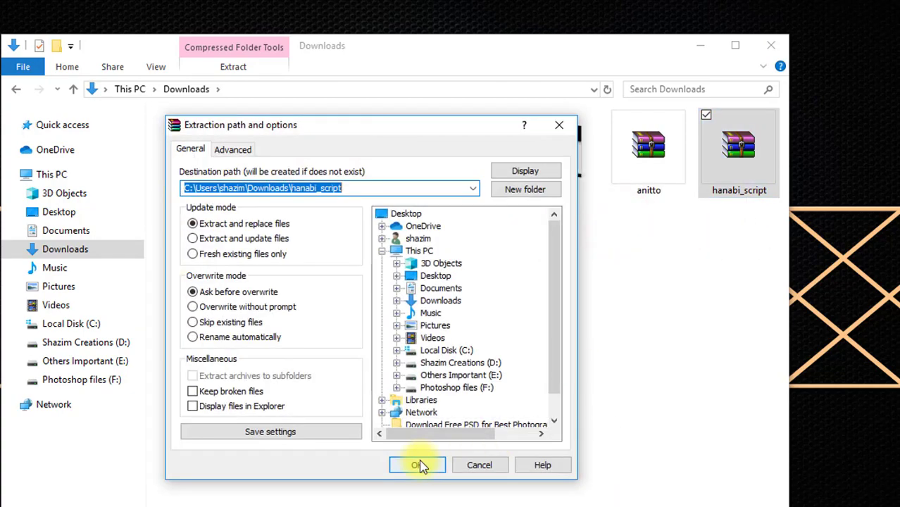
{"action": "left_click", "coordinate": [417, 465]}
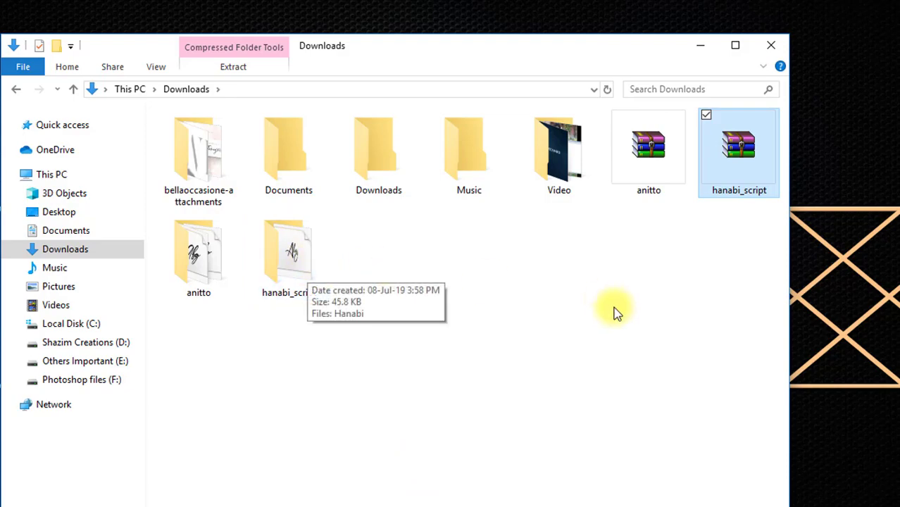
Step: Install the Anitto OpenType font from the anitto folder, then return to Downloads
{"action": "double_click", "coordinate": [197, 246]}
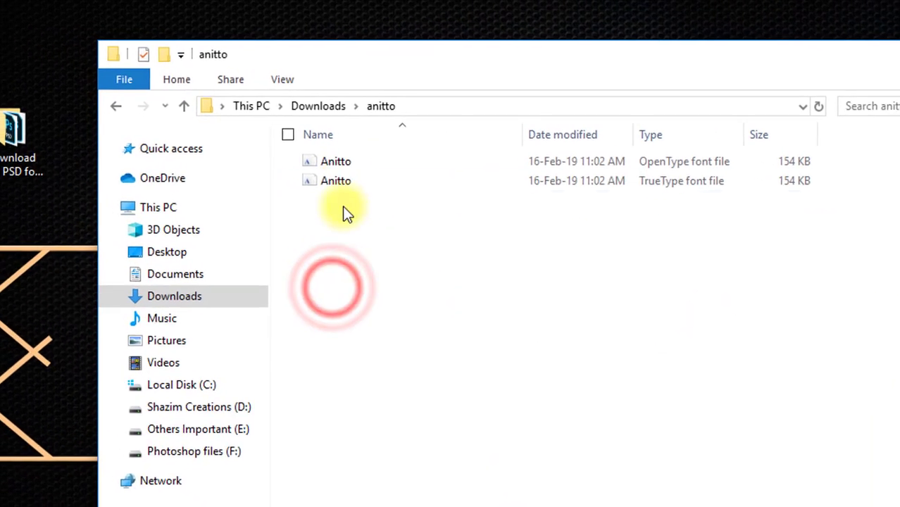
{"action": "left_click", "coordinate": [349, 162]}
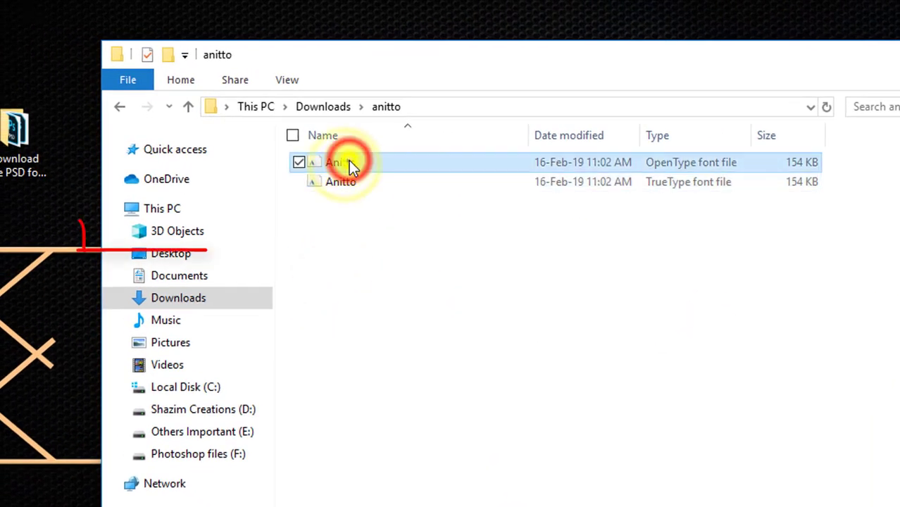
{"action": "right_click", "coordinate": [348, 162]}
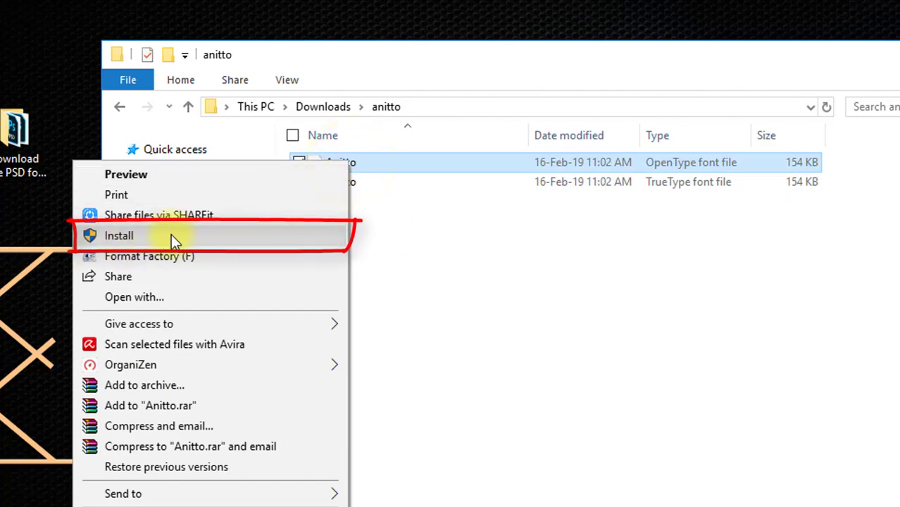
{"action": "left_click", "coordinate": [434, 259]}
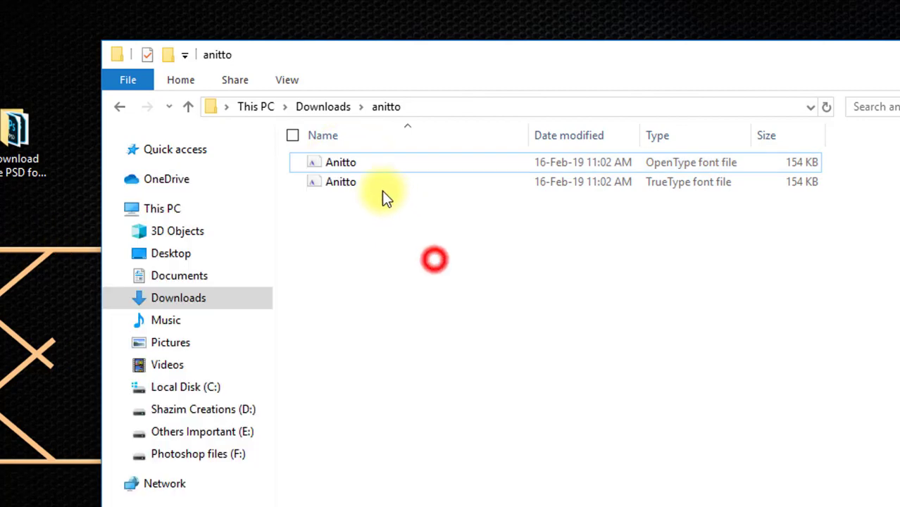
{"action": "double_click", "coordinate": [342, 163]}
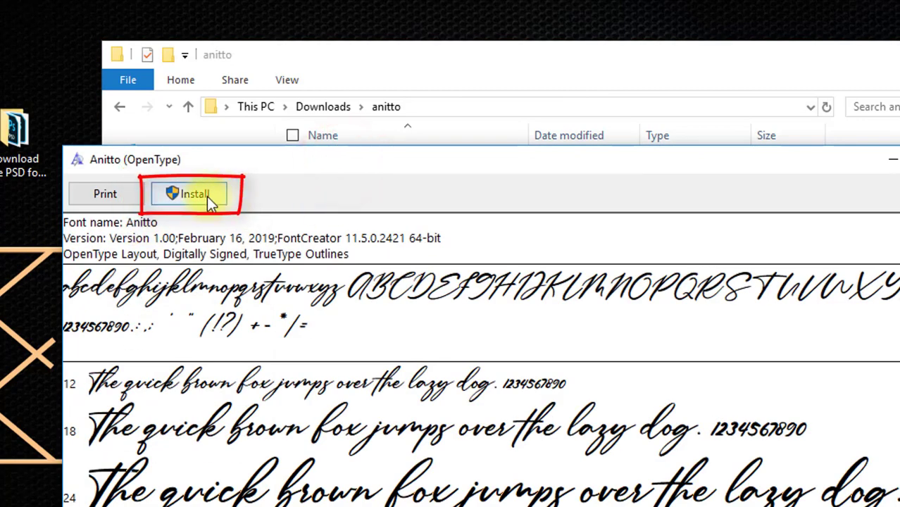
{"action": "left_click", "coordinate": [200, 196]}
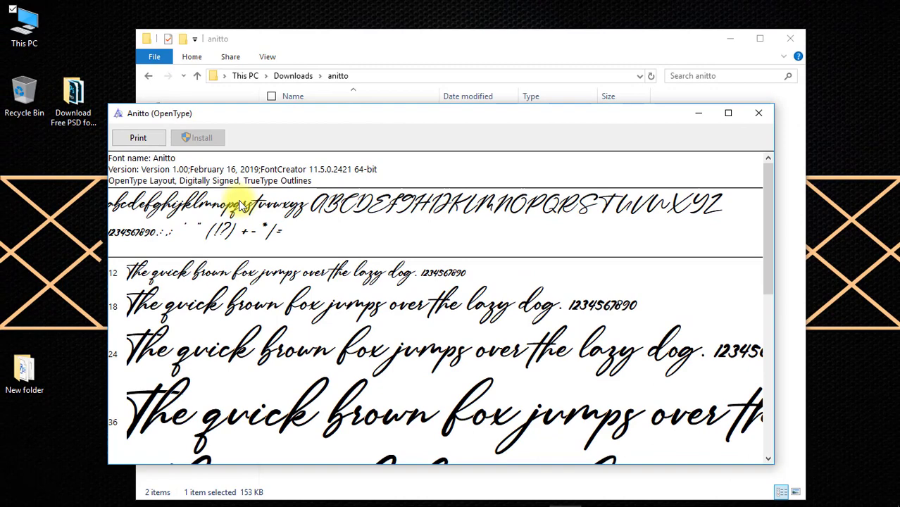
{"action": "left_click", "coordinate": [748, 113]}
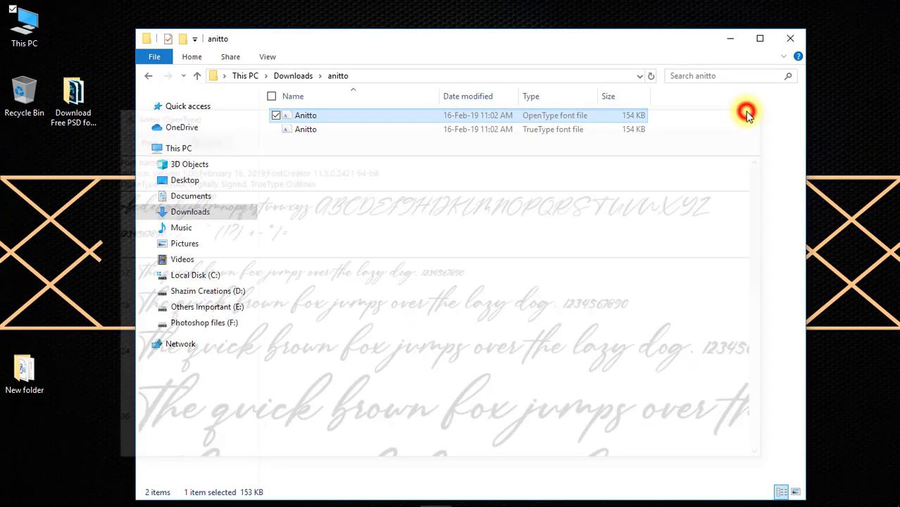
{"action": "left_click", "coordinate": [200, 79]}
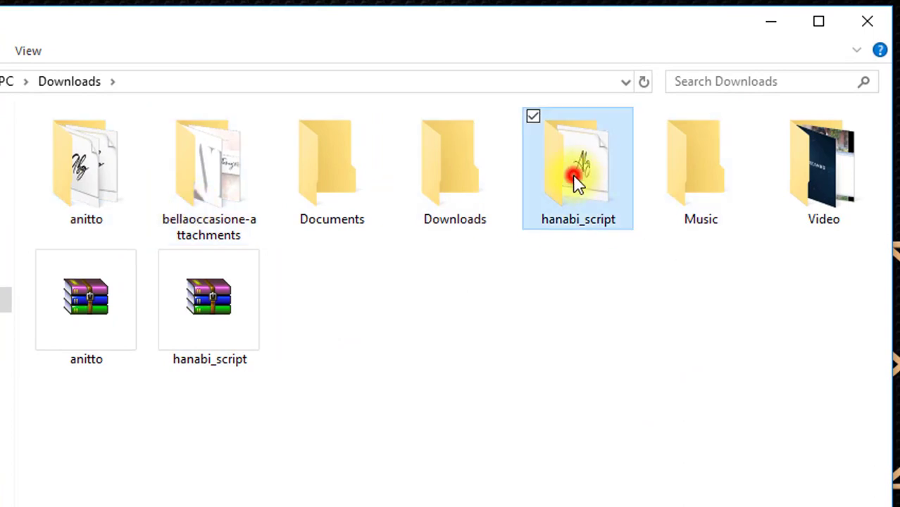
Step: Install Hanabi Regular from the hanabi_script folder and close the preview and Explorer
{"action": "double_click", "coordinate": [576, 181]}
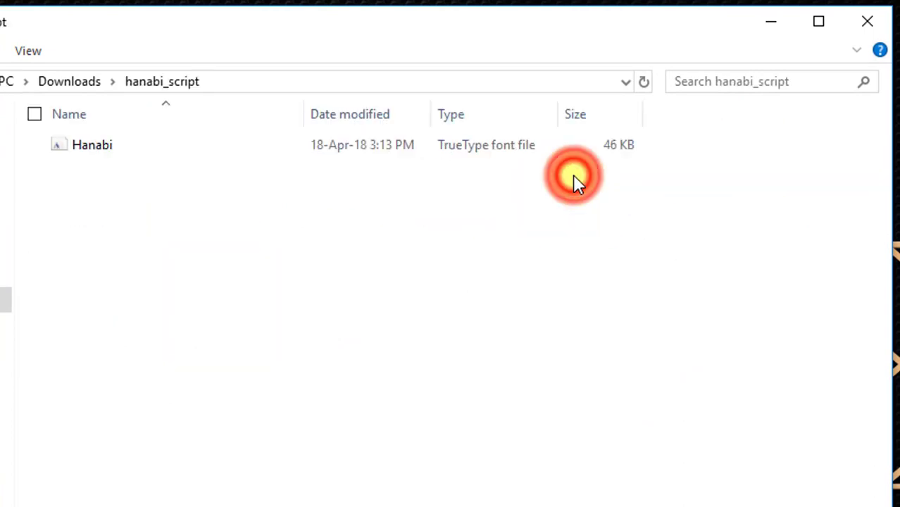
{"action": "double_click", "coordinate": [110, 152]}
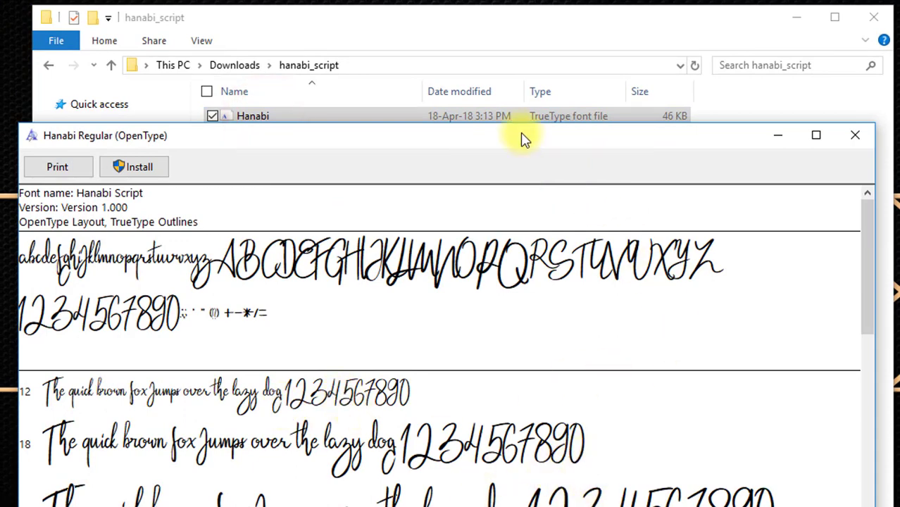
{"action": "left_click_drag", "start_coordinate": [524, 140], "coordinate": [520, 67]}
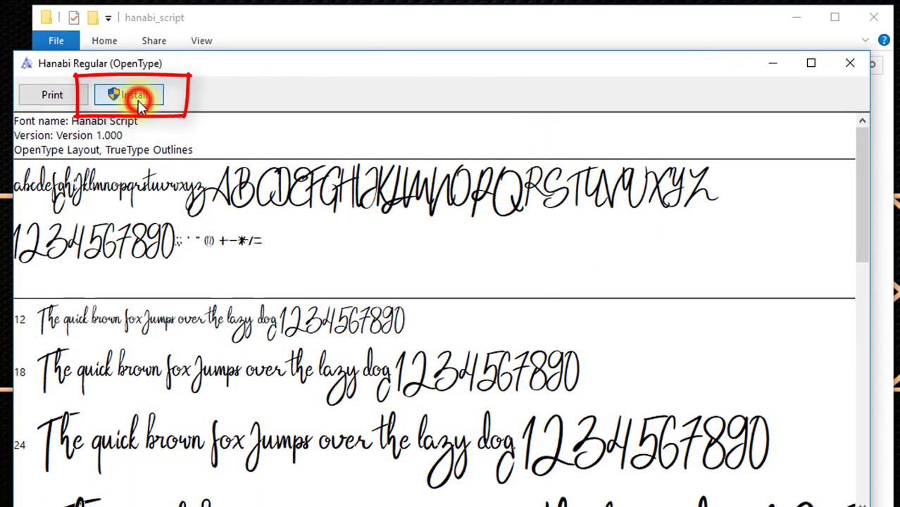
{"action": "left_click", "coordinate": [138, 103]}
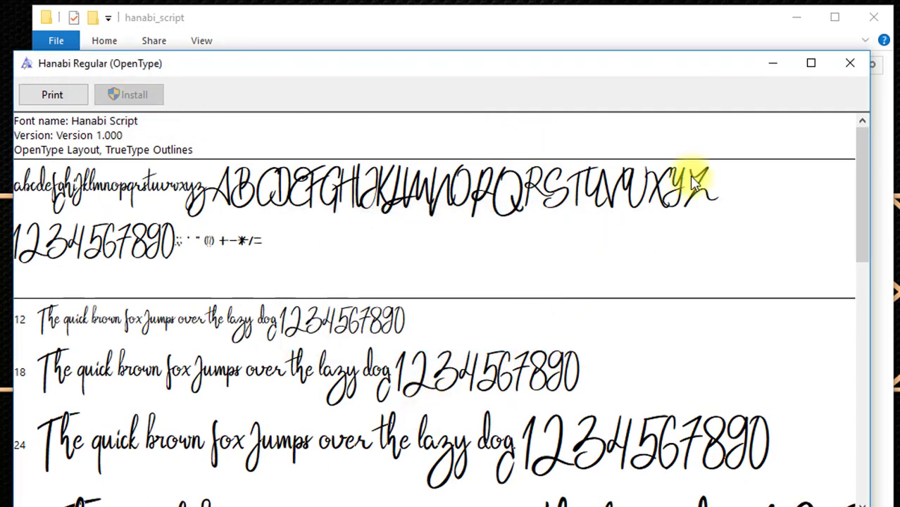
{"action": "left_click", "coordinate": [845, 65]}
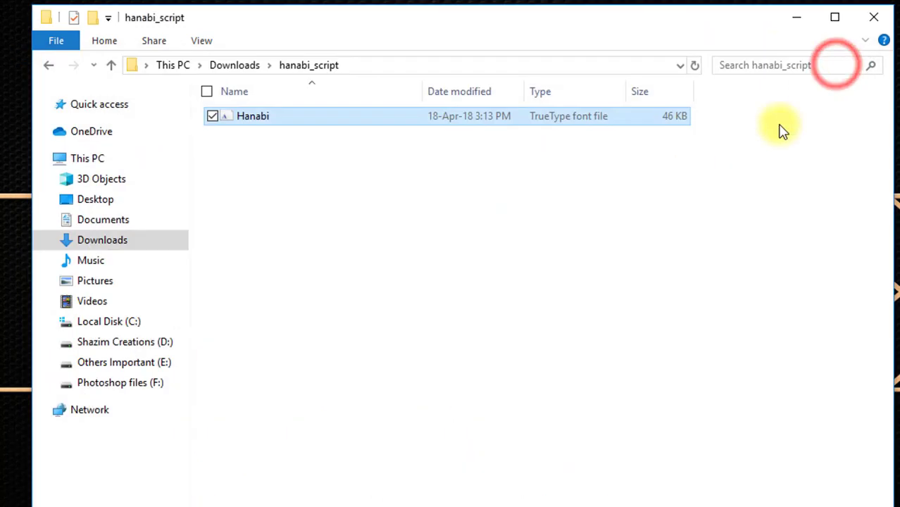
{"action": "left_click", "coordinate": [866, 26]}
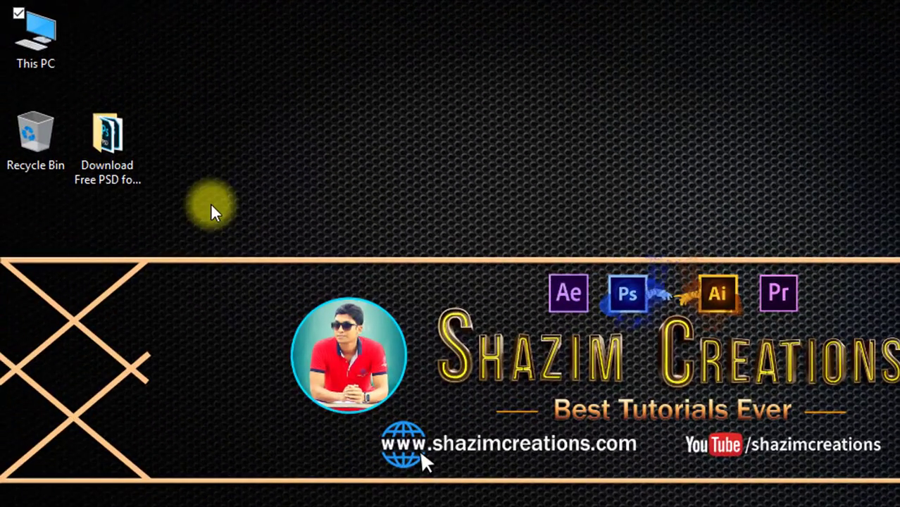
Step: Open the Download Free PSD folder and select the Black Color Logo PSD file
{"action": "double_click", "coordinate": [105, 144]}
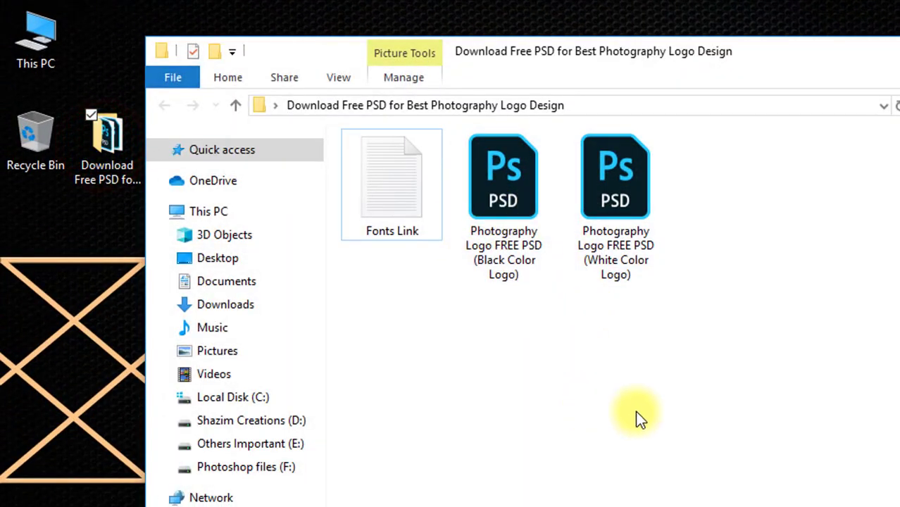
{"action": "left_click", "coordinate": [506, 224]}
Step: Open the Black Color Logo PSD in Photoshop, dismiss the plugin panel, zoom in, and pick the Type tool
{"action": "double_click", "coordinate": [497, 235]}
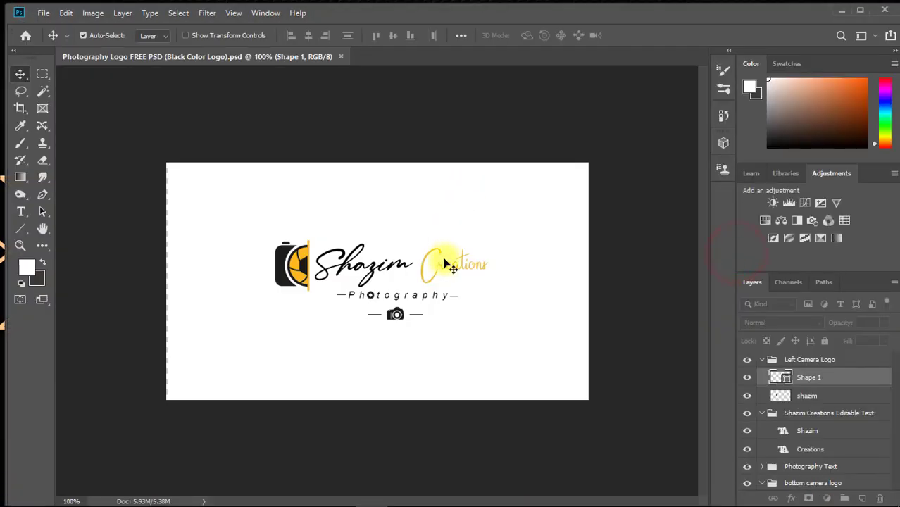
{"action": "left_click", "coordinate": [404, 263]}
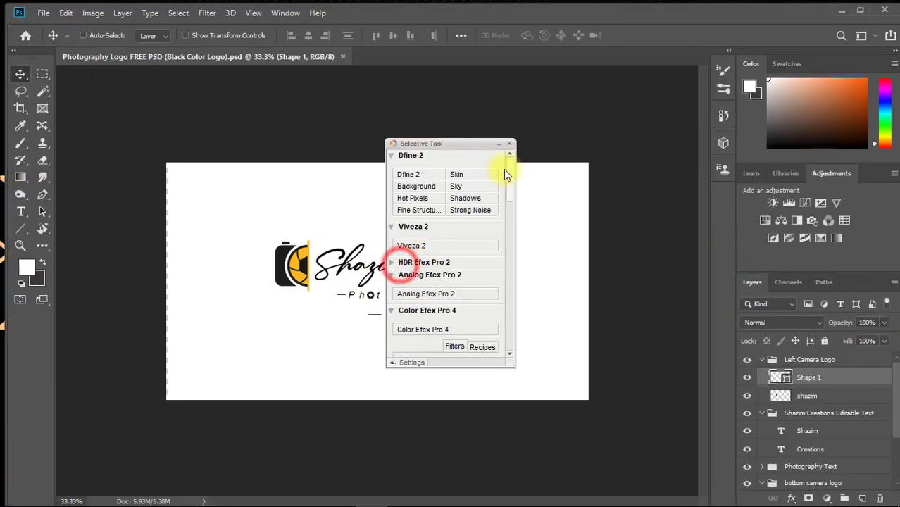
{"action": "left_click", "coordinate": [509, 144]}
{"action": "left_click", "coordinate": [394, 224]}
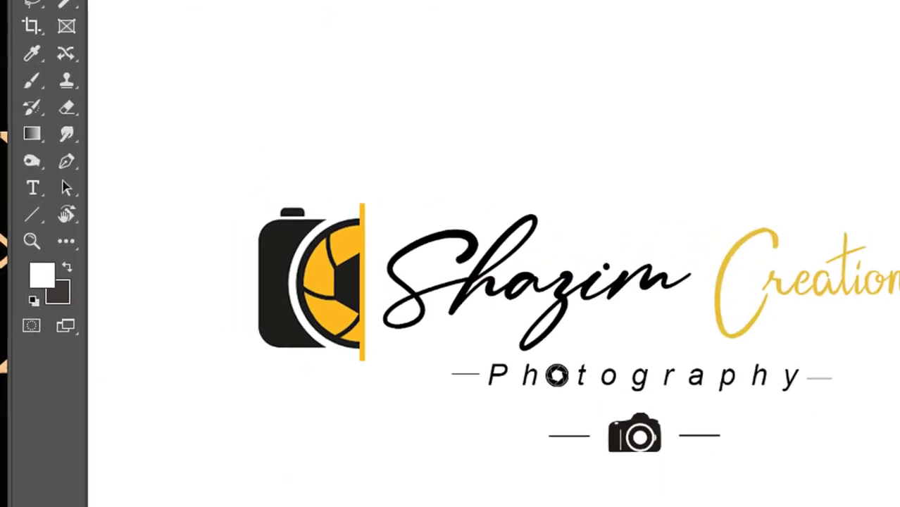
{"action": "key", "text": "t"}
{"action": "left_click", "coordinate": [35, 183]}
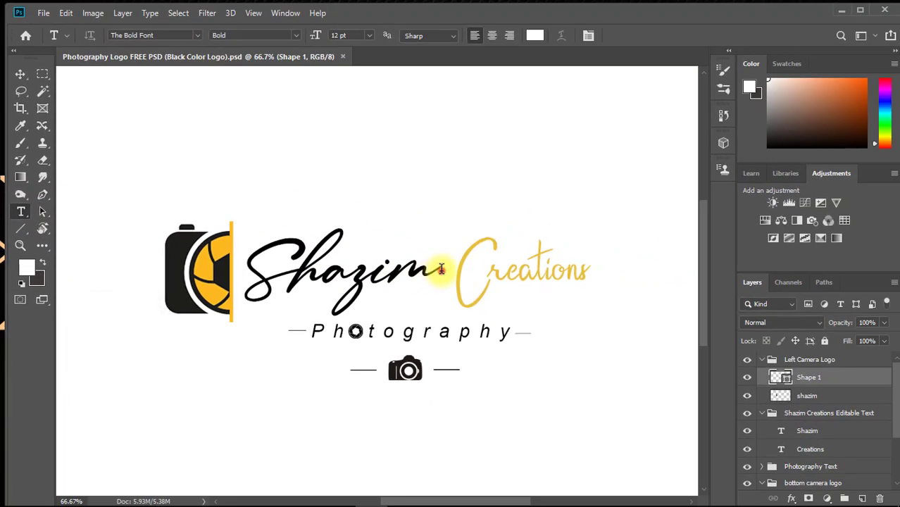
Step: Apply the Anitto font to the word Shazim
{"action": "left_click_drag", "start_coordinate": [436, 270], "coordinate": [265, 274]}
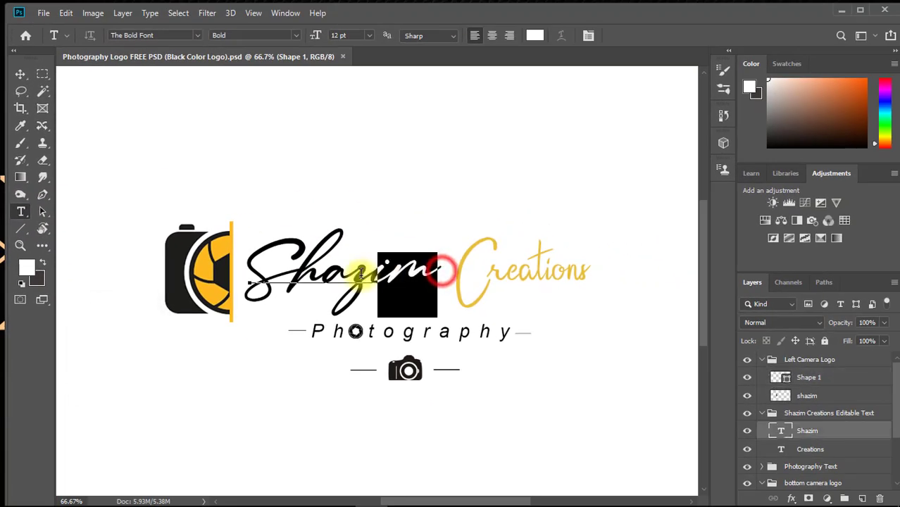
{"action": "left_click", "coordinate": [585, 273]}
{"action": "left_click_drag", "start_coordinate": [588, 272], "coordinate": [314, 272]}
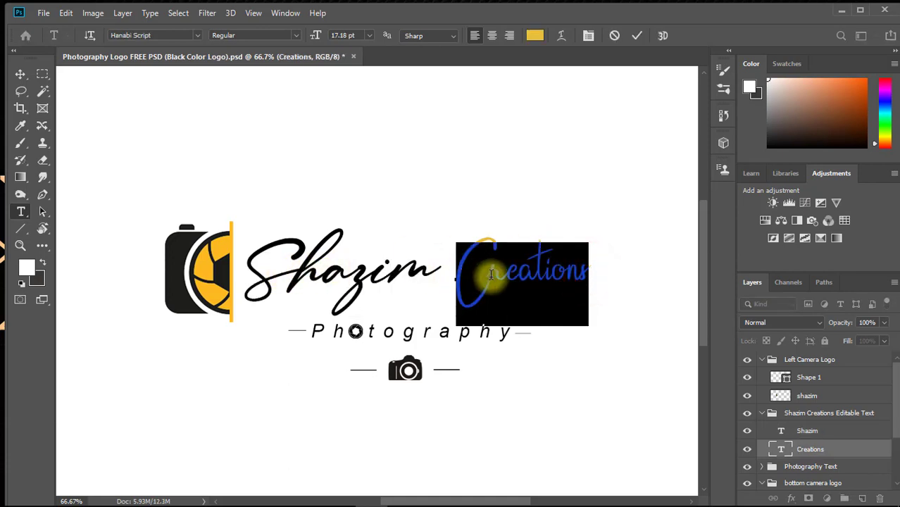
{"action": "left_click", "coordinate": [295, 284]}
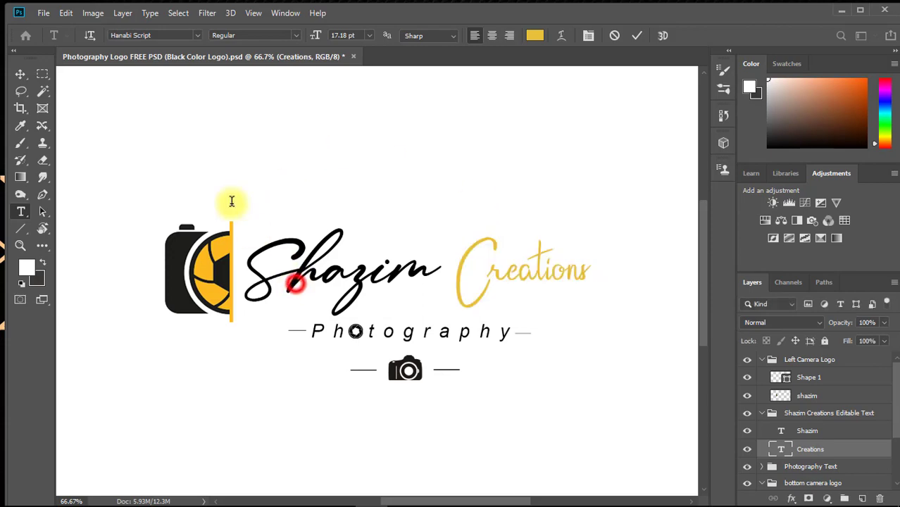
{"action": "double_click", "coordinate": [428, 270]}
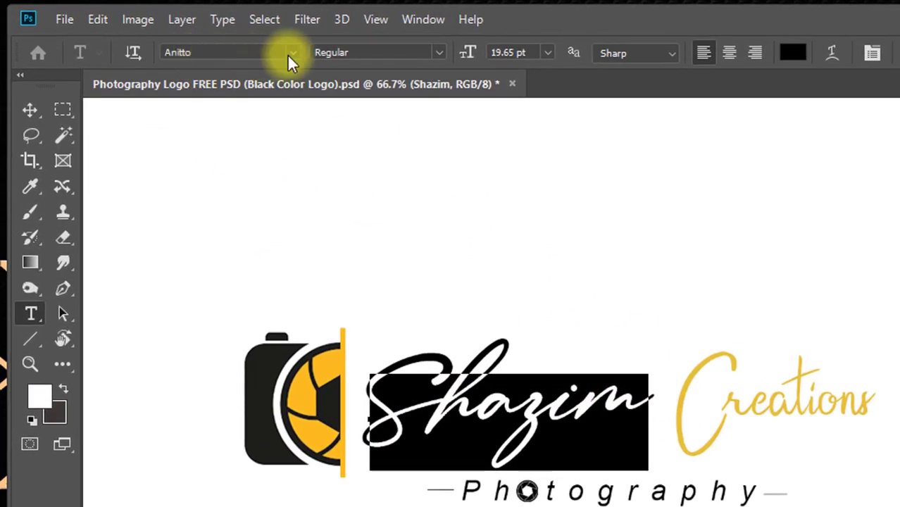
{"action": "left_click", "coordinate": [291, 54]}
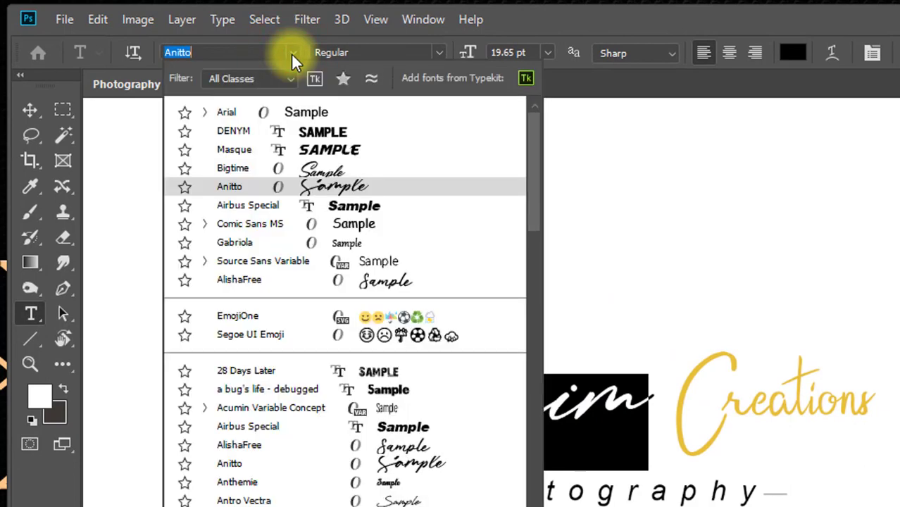
{"action": "left_click", "coordinate": [245, 187]}
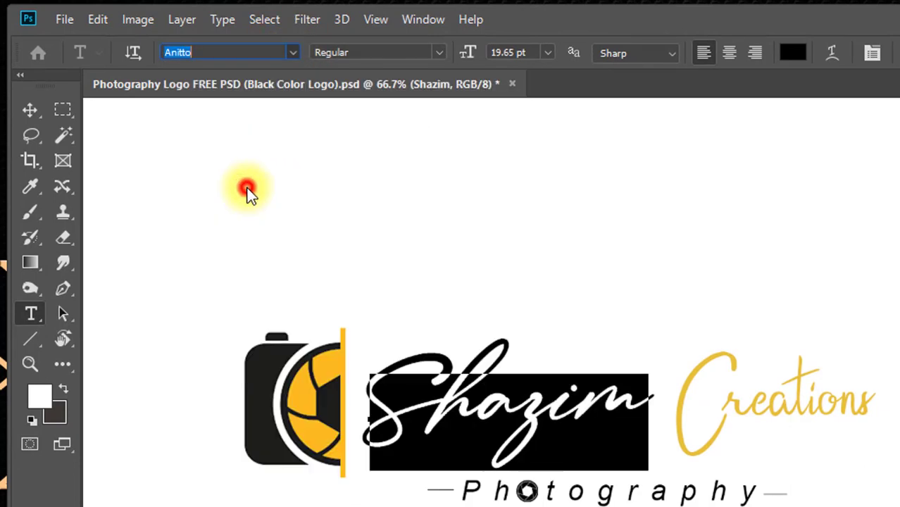
{"action": "left_click", "coordinate": [582, 407]}
Step: Apply Hanabi Script Regular to the word Creations, found by searching 'hana'
{"action": "left_click", "coordinate": [681, 383]}
{"action": "left_click_drag", "start_coordinate": [685, 390], "coordinate": [870, 384]}
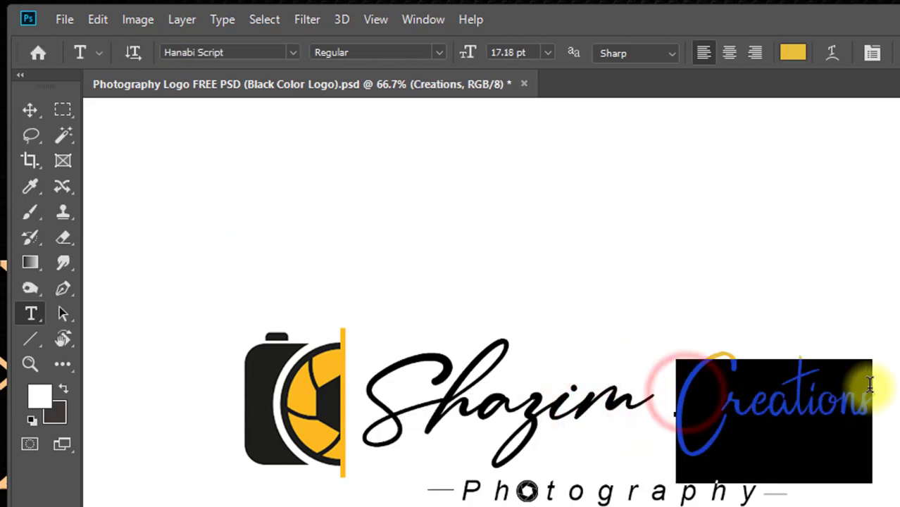
{"action": "left_click", "coordinate": [286, 52]}
{"action": "type", "text": "hana"}
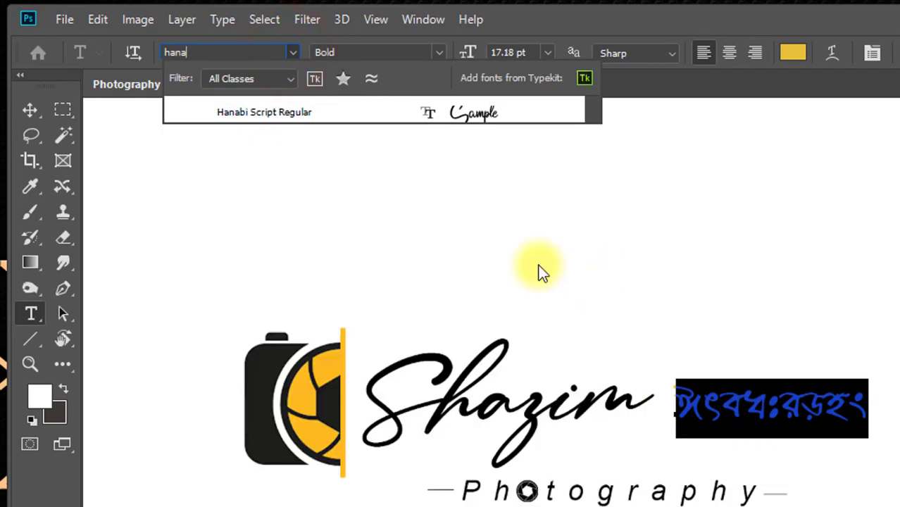
{"action": "left_click", "coordinate": [279, 115]}
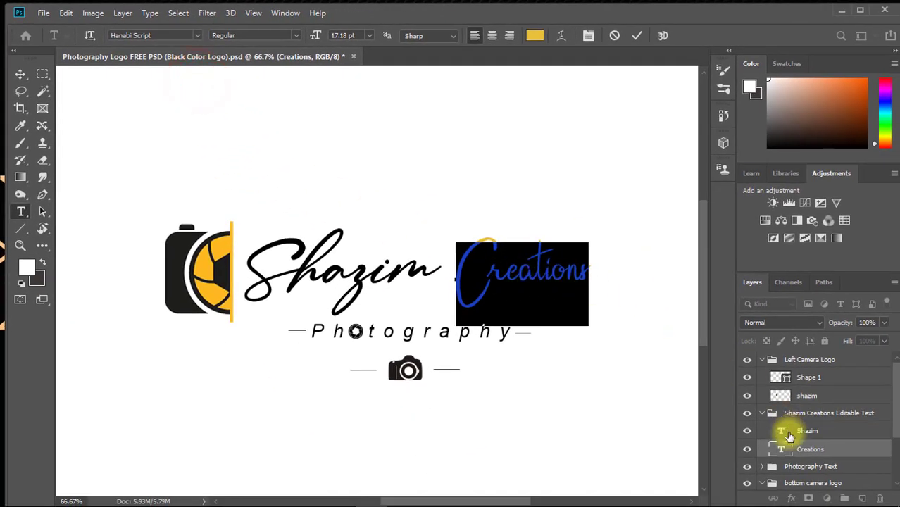
{"action": "left_click", "coordinate": [811, 445]}
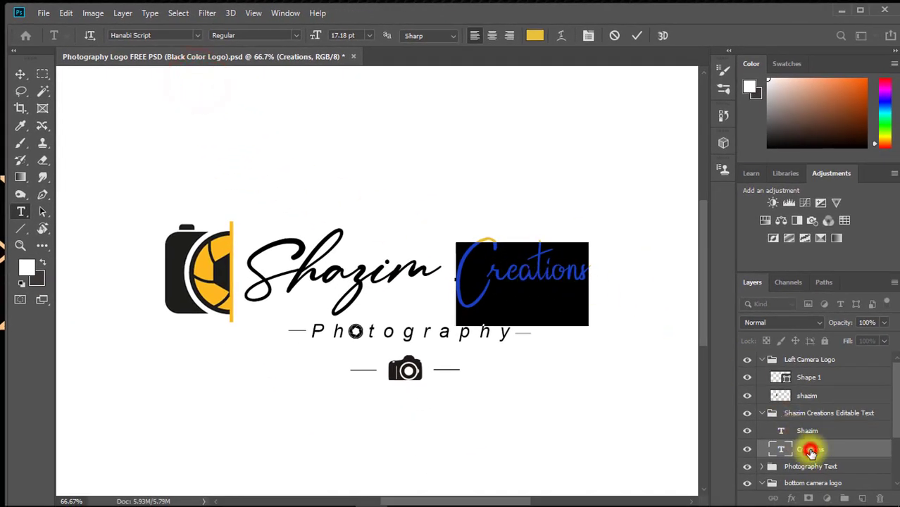
{"action": "double_click", "coordinate": [781, 429]}
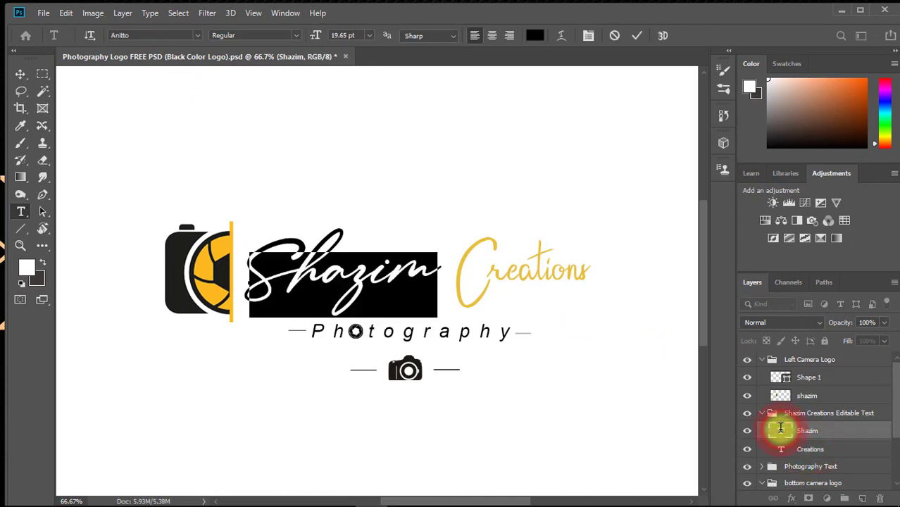
Step: Replace the Shazim text with 'Your name' and move it beside the camera
{"action": "left_click_drag", "start_coordinate": [854, 272], "coordinate": [854, 231]}
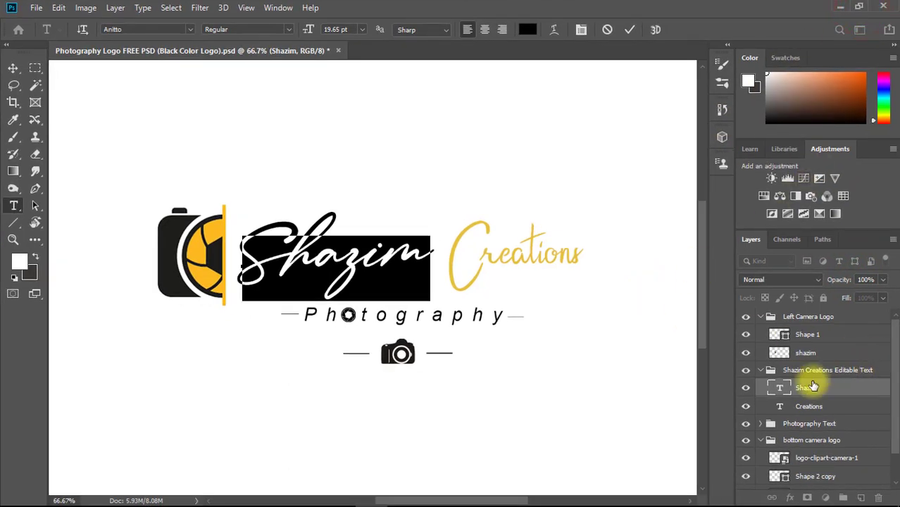
{"action": "left_click", "coordinate": [780, 386]}
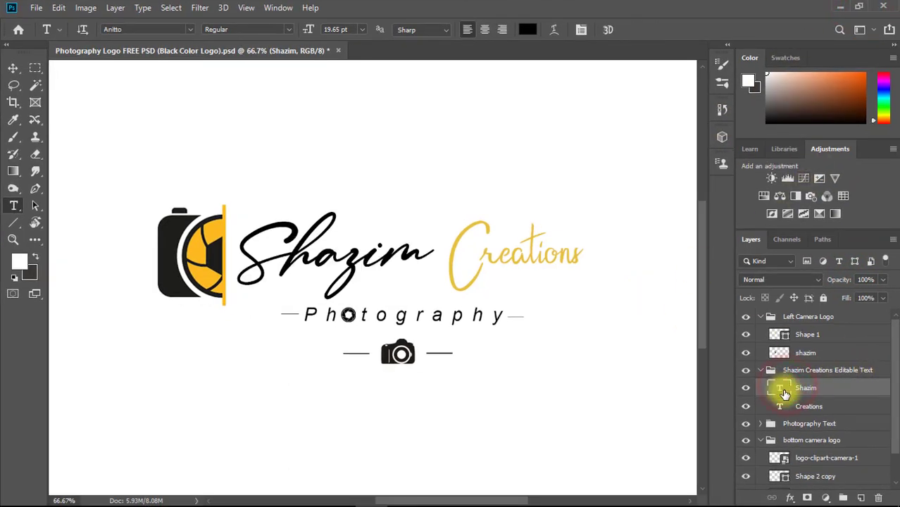
{"action": "double_click", "coordinate": [780, 388]}
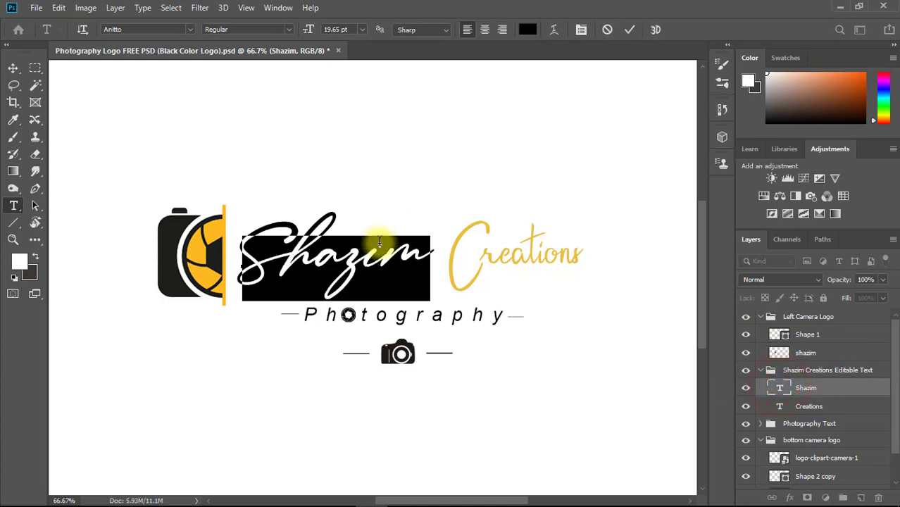
{"action": "type", "text": "Your "}
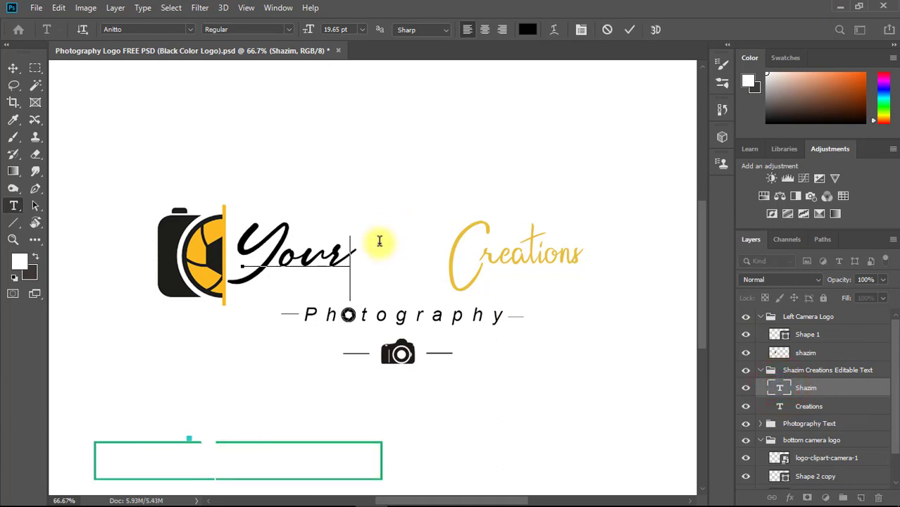
{"action": "type", "text": "name"}
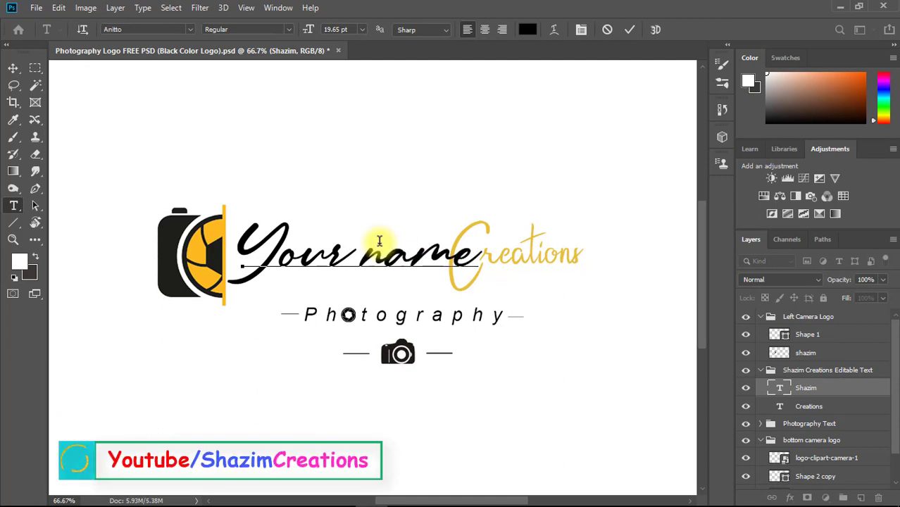
{"action": "key", "text": "BackSpace"}
{"action": "key", "text": "BackSpace"}
{"action": "key", "text": "BackSpace"}
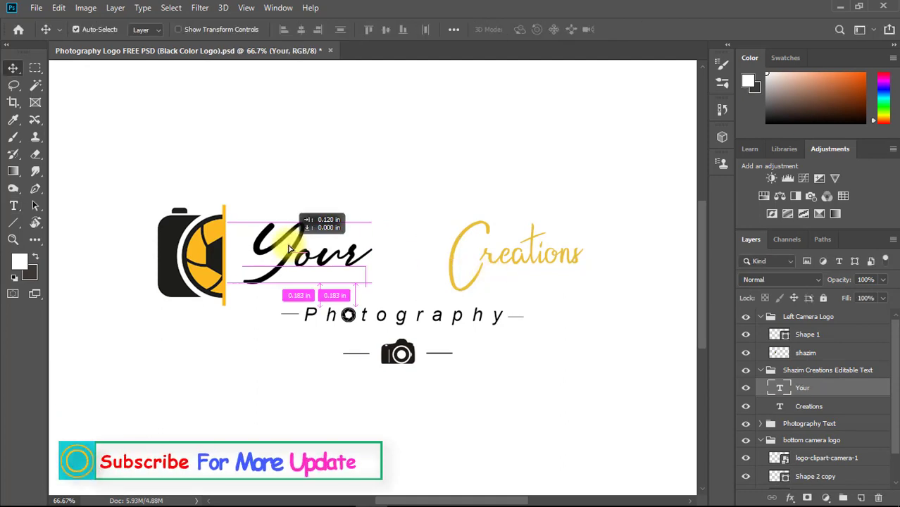
{"action": "left_click_drag", "start_coordinate": [302, 240], "coordinate": [330, 233]}
Step: Retype the Creations text layer as the sample last name
{"action": "double_click", "coordinate": [779, 406]}
{"action": "type", "text": "Name"}
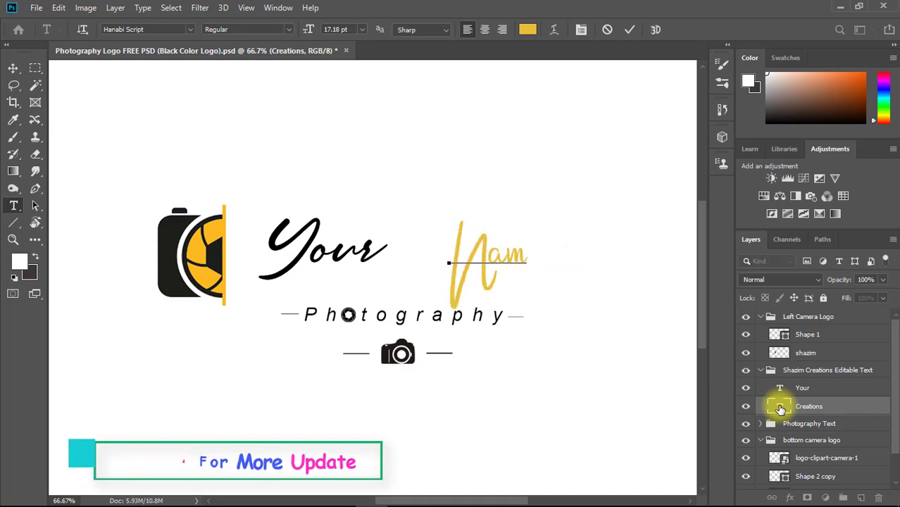
{"action": "double_click", "coordinate": [779, 406]}
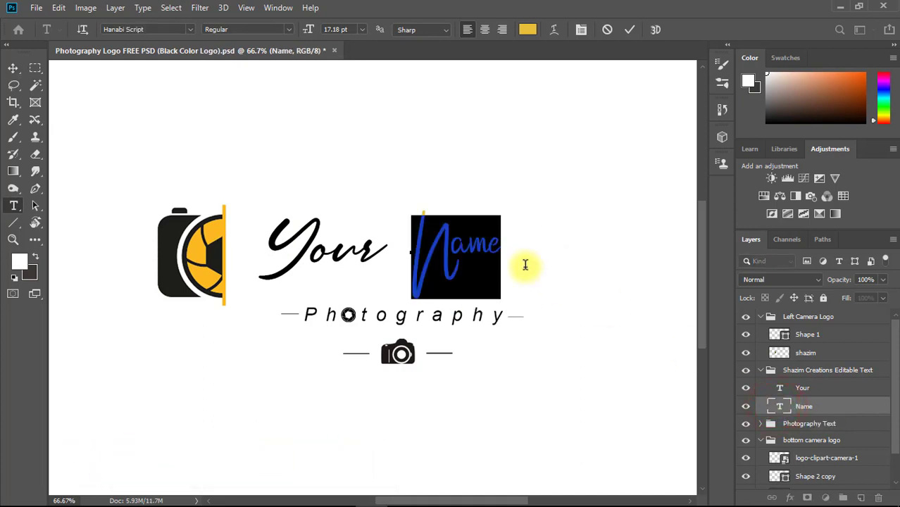
{"action": "type", "text": "Photography"}
{"action": "left_click_drag", "start_coordinate": [546, 244], "coordinate": [350, 243]}
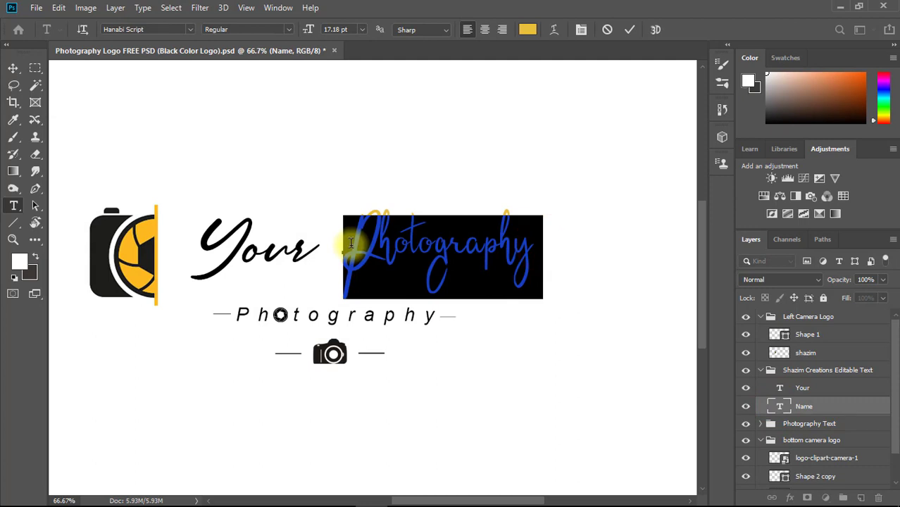
{"action": "key", "text": "BackSpace"}
{"action": "type", "text": "Smit"}
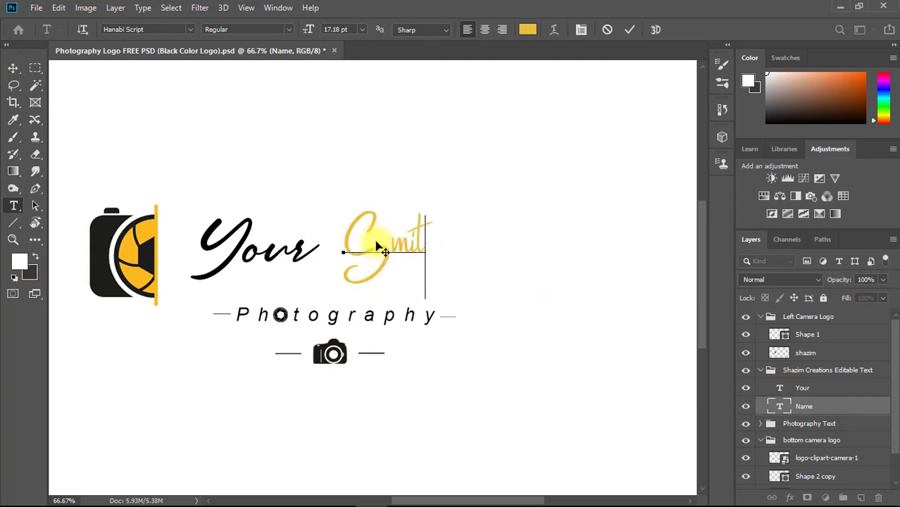
{"action": "type", "text": "h"}
Step: Change the first word to the sample first name, set the last name after it, and minimize Photoshop
{"action": "double_click", "coordinate": [779, 387]}
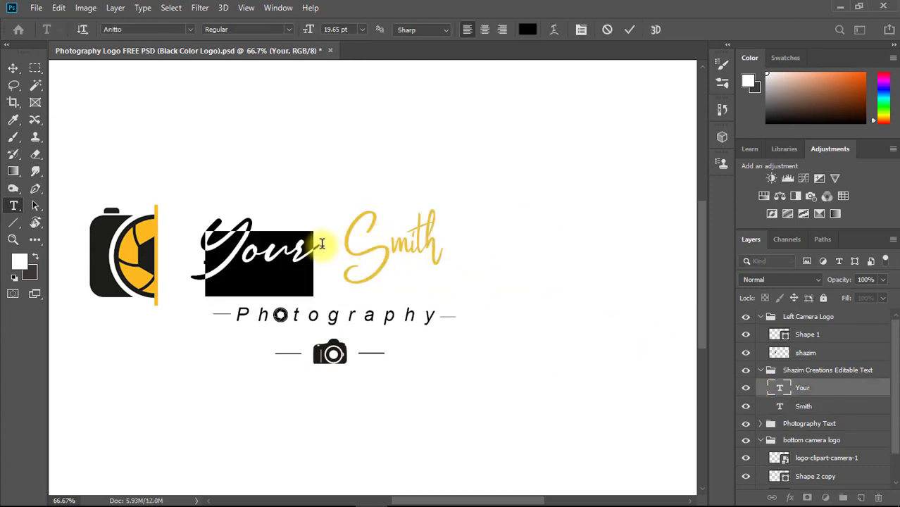
{"action": "type", "text": "John"}
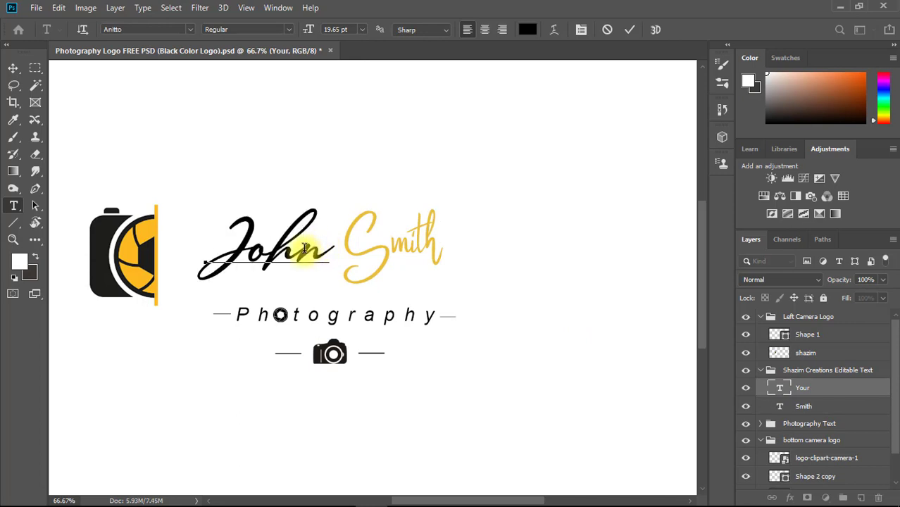
{"action": "left_click_drag", "start_coordinate": [305, 247], "coordinate": [401, 237]}
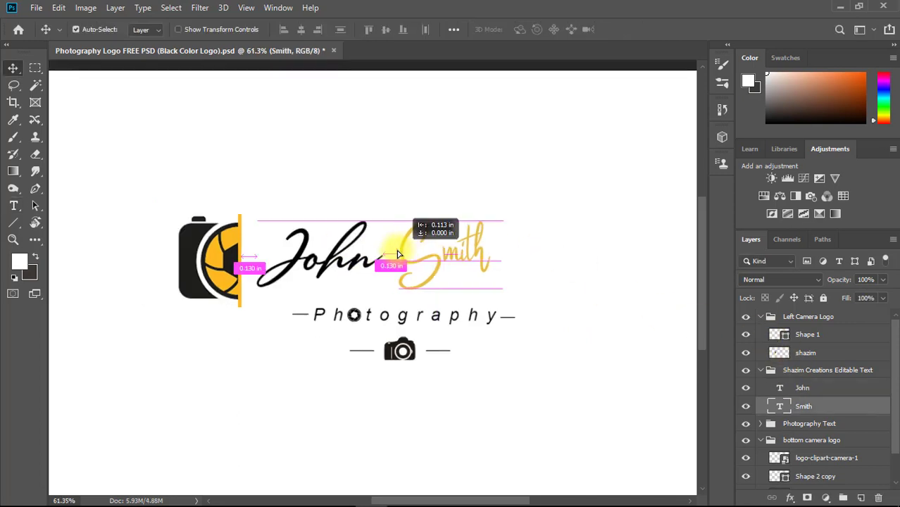
{"action": "key", "text": "ctrl+minus"}
{"action": "left_click", "coordinate": [840, 7]}
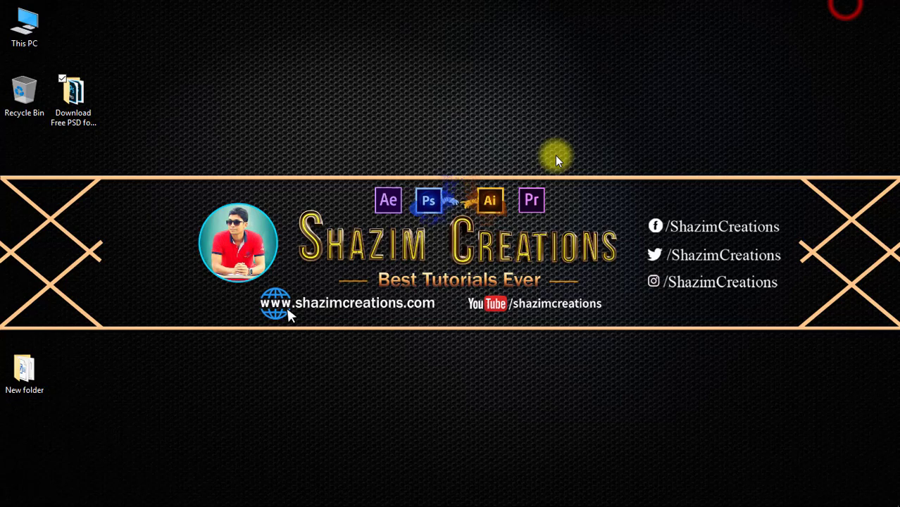
Step: Open Photography Logo FREE PSD (White Color Logo).psd from the downloaded folder
{"action": "double_click", "coordinate": [70, 95]}
{"action": "left_click", "coordinate": [417, 135]}
{"action": "double_click", "coordinate": [416, 134]}
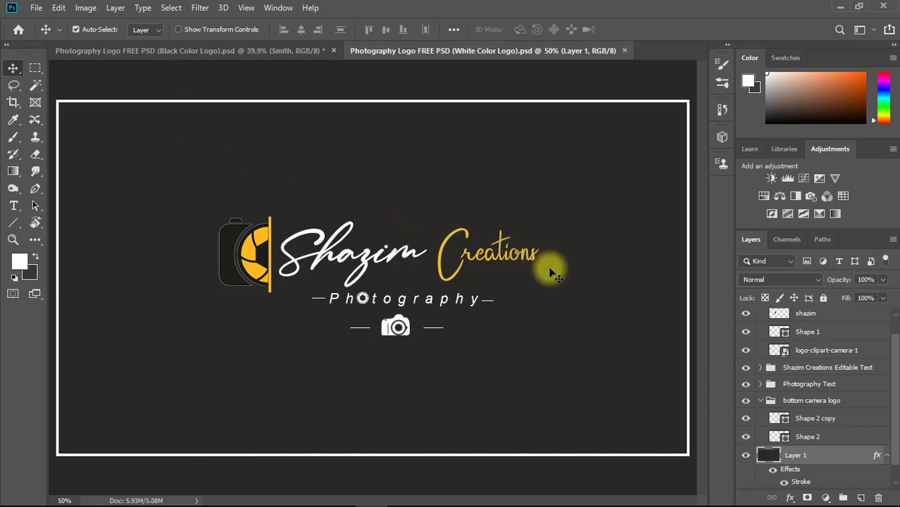
Step: Select the Shazim text layer and toggle its visibility to identify it
{"action": "left_click", "coordinate": [343, 254]}
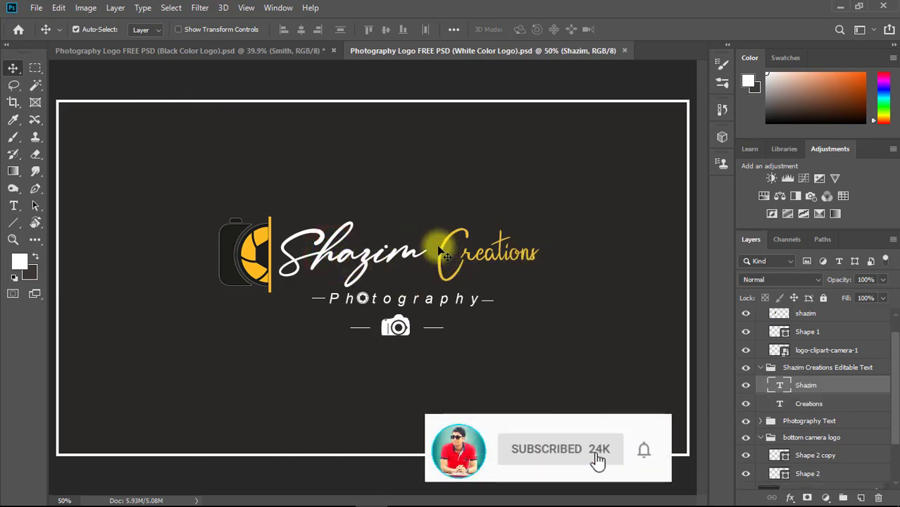
{"action": "left_click", "coordinate": [745, 385]}
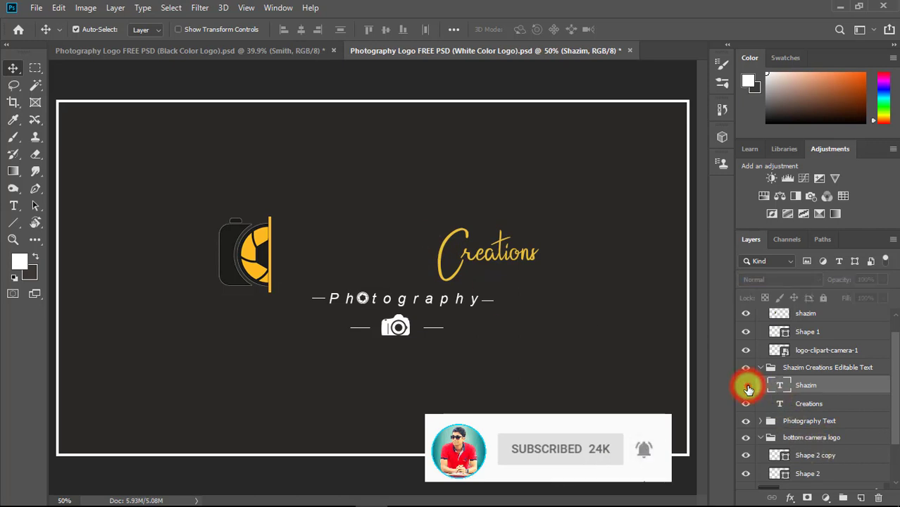
{"action": "scroll", "coordinate": [300, 232], "scroll_direction": "up", "scroll_amount": 2}
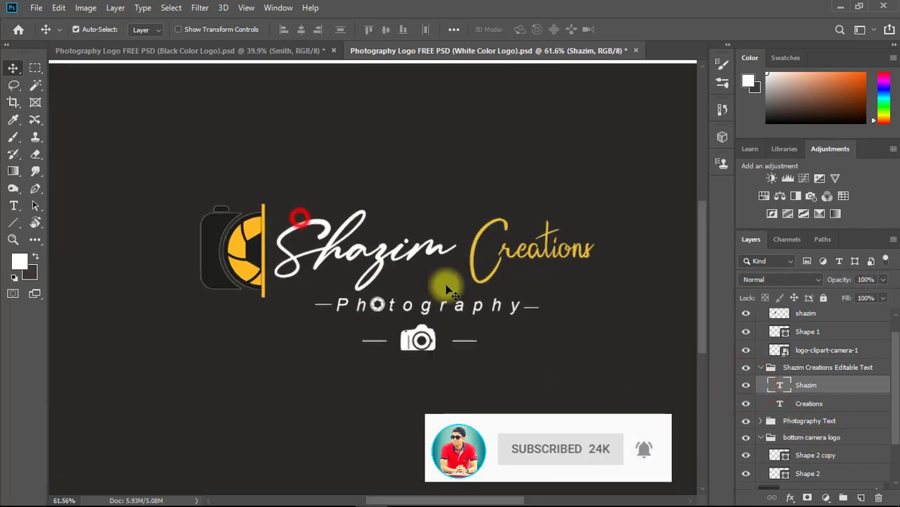
Step: Retype the 'Your Logo Name' text in the white logo as 'Micle John'
{"action": "double_click", "coordinate": [779, 385]}
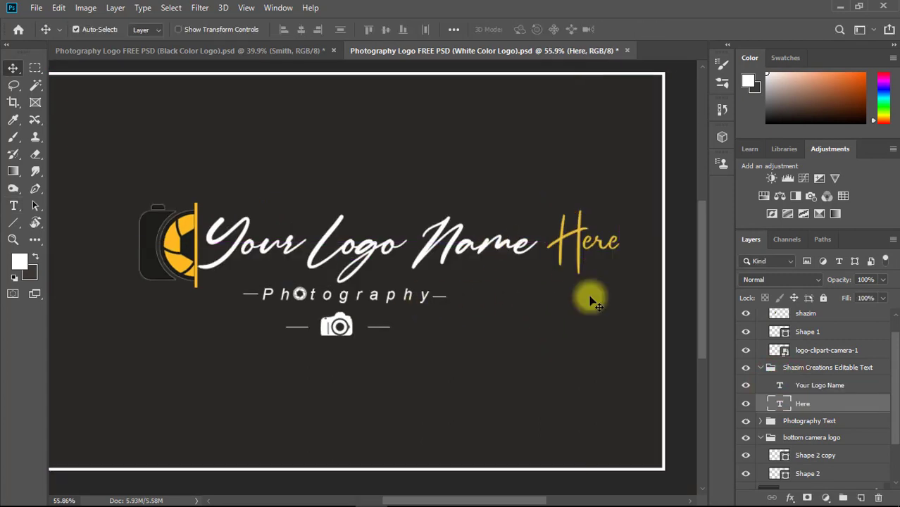
{"action": "left_click", "coordinate": [774, 391]}
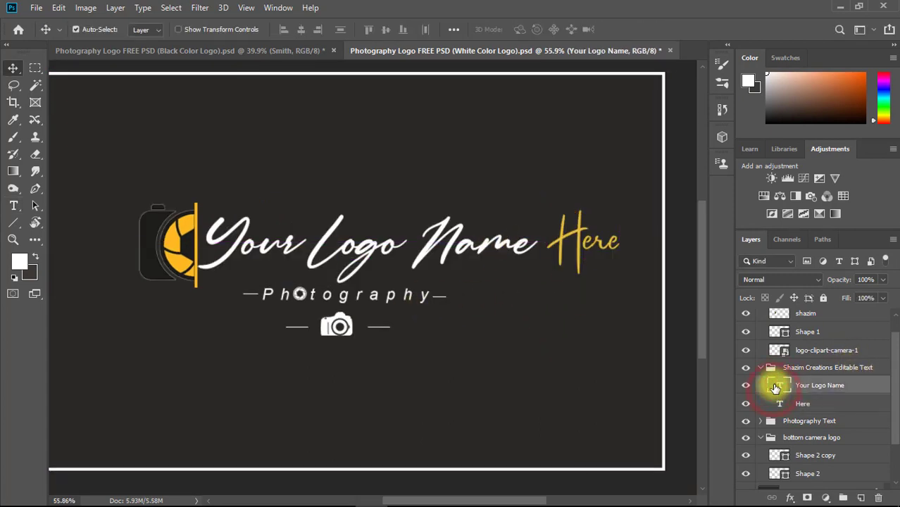
{"action": "double_click", "coordinate": [774, 388]}
{"action": "type", "text": "Micle John"}
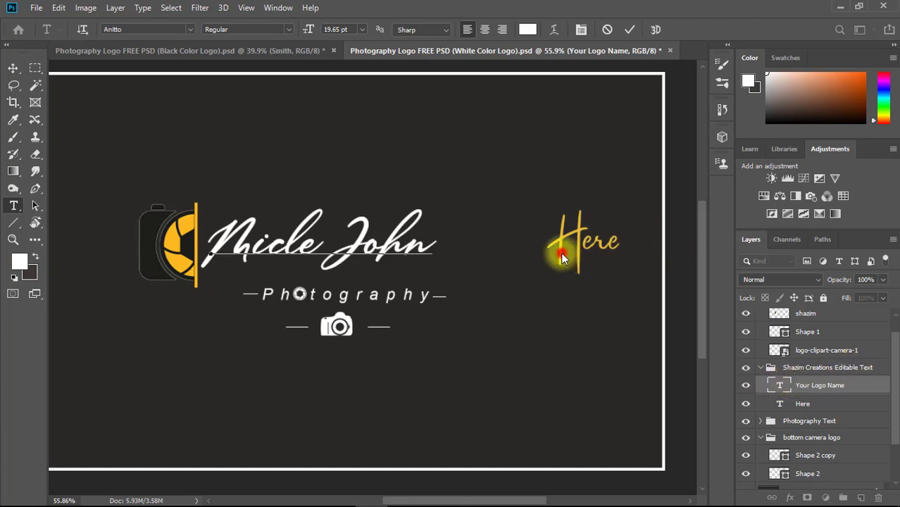
{"action": "left_click", "coordinate": [560, 252]}
Step: Change the 'Here' text to 'Smith' and move it right after 'Micle John'
{"action": "left_click", "coordinate": [779, 402]}
{"action": "double_click", "coordinate": [779, 403]}
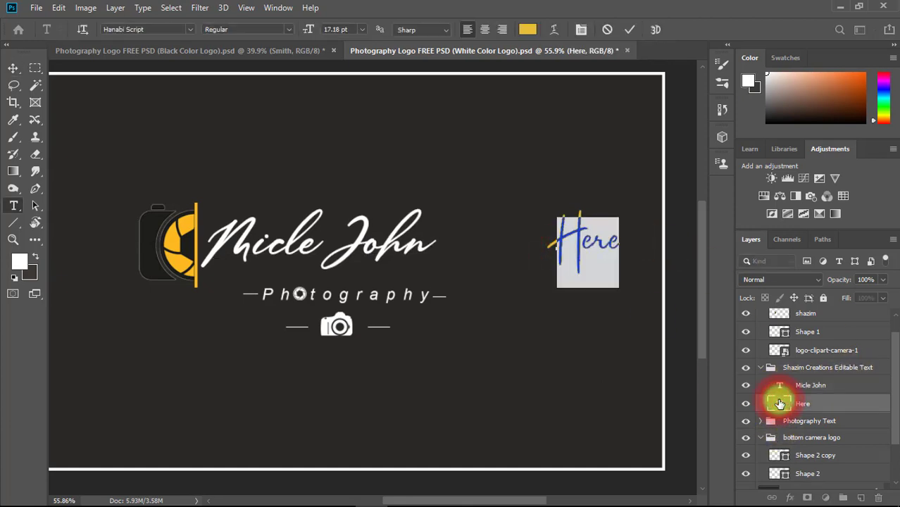
{"action": "type", "text": "Smith"}
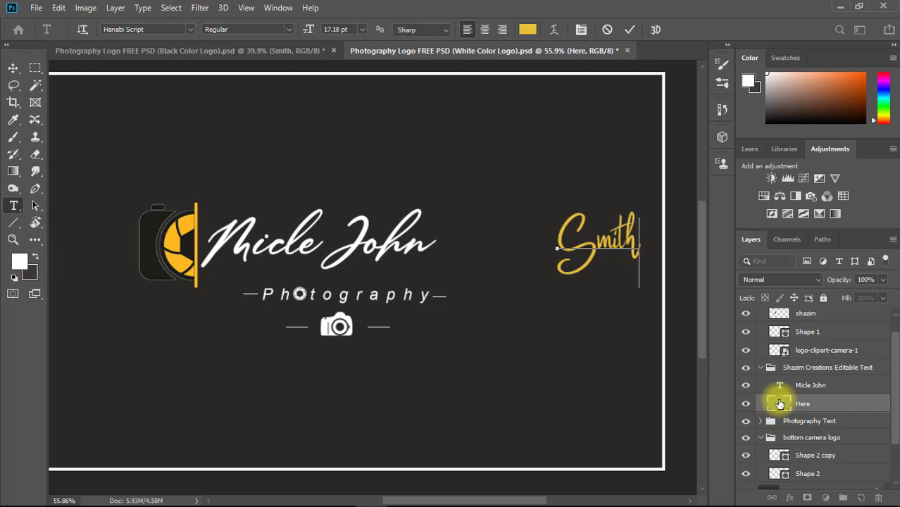
{"action": "mouse_move", "coordinate": [607, 303]}
{"action": "left_mouse_down"}
{"action": "mouse_move", "coordinate": [514, 310]}
{"action": "mouse_move", "coordinate": [503, 296]}
{"action": "left_mouse_up"}
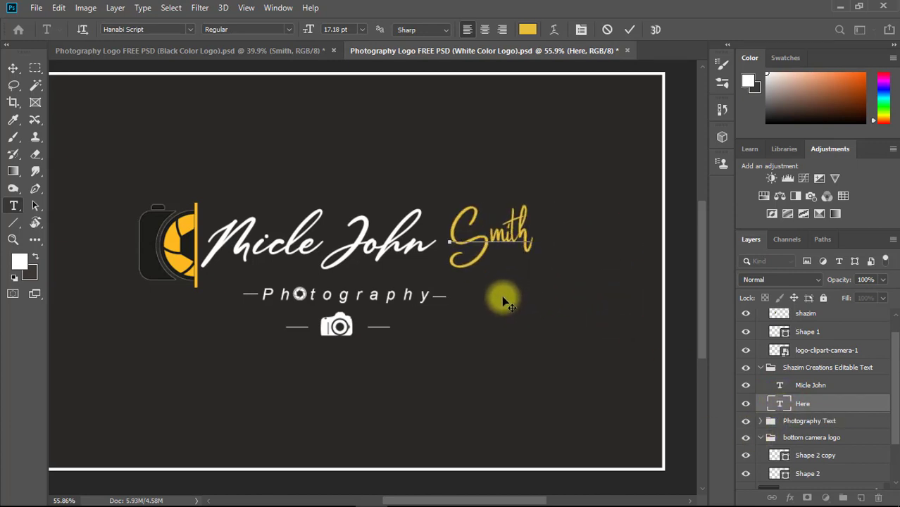
{"action": "left_click", "coordinate": [794, 438]}
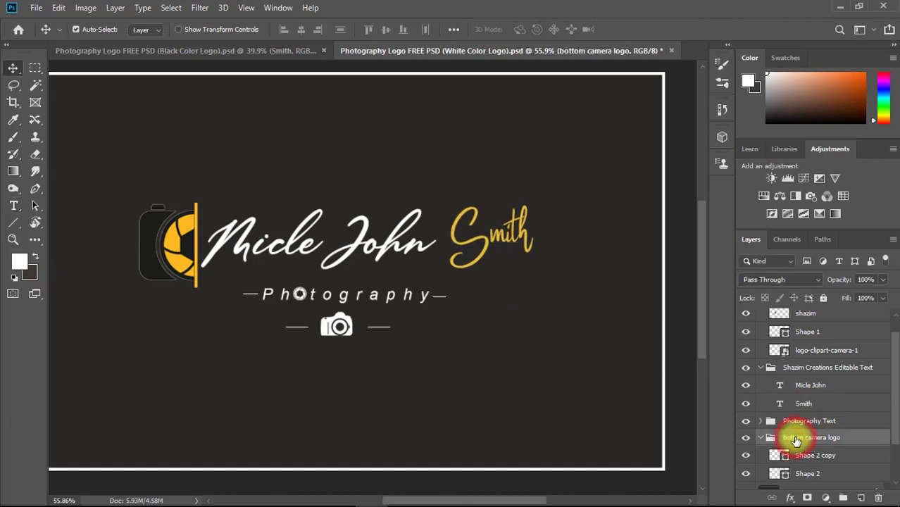
Step: Pan and zoom to check the renamed white logo, then return to the Black Color Logo document
{"action": "scroll", "coordinate": [308, 272], "scroll_direction": "down", "scroll_amount": 3}
{"action": "scroll", "coordinate": [305, 263], "scroll_direction": "up", "scroll_amount": 3}
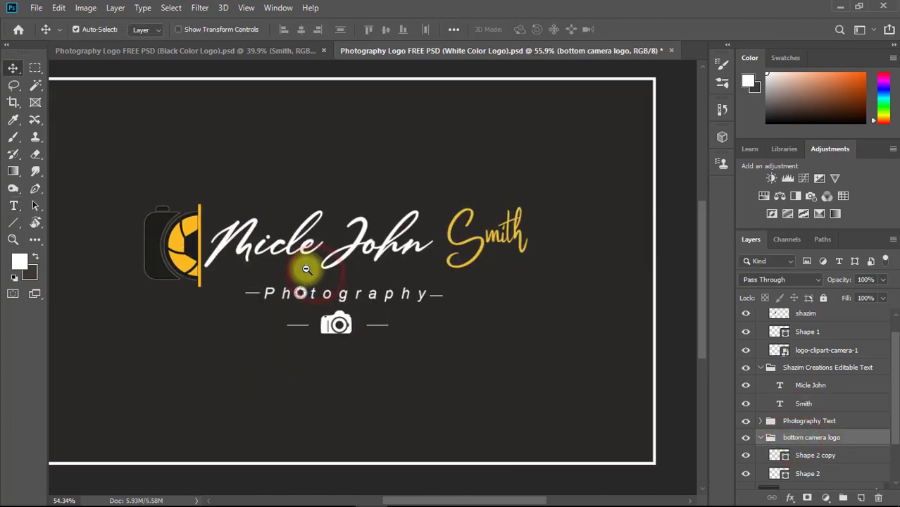
{"action": "scroll", "coordinate": [298, 262], "scroll_direction": "down", "scroll_amount": 1}
{"action": "scroll", "coordinate": [295, 277], "scroll_direction": "down", "scroll_amount": 1}
{"action": "left_click_drag", "start_coordinate": [295, 277], "coordinate": [341, 268]}
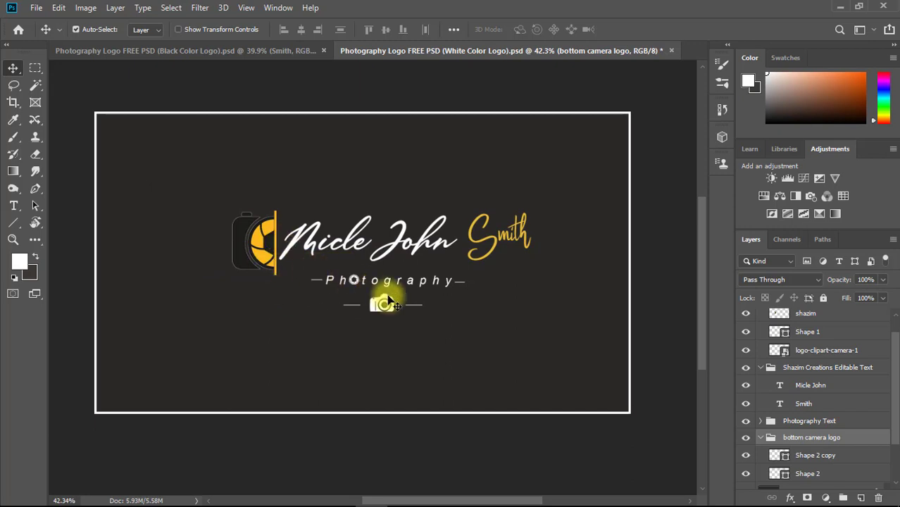
{"action": "mouse_move", "coordinate": [346, 292]}
{"action": "left_mouse_down"}
{"action": "mouse_move", "coordinate": [403, 294]}
{"action": "mouse_move", "coordinate": [332, 281]}
{"action": "left_mouse_up"}
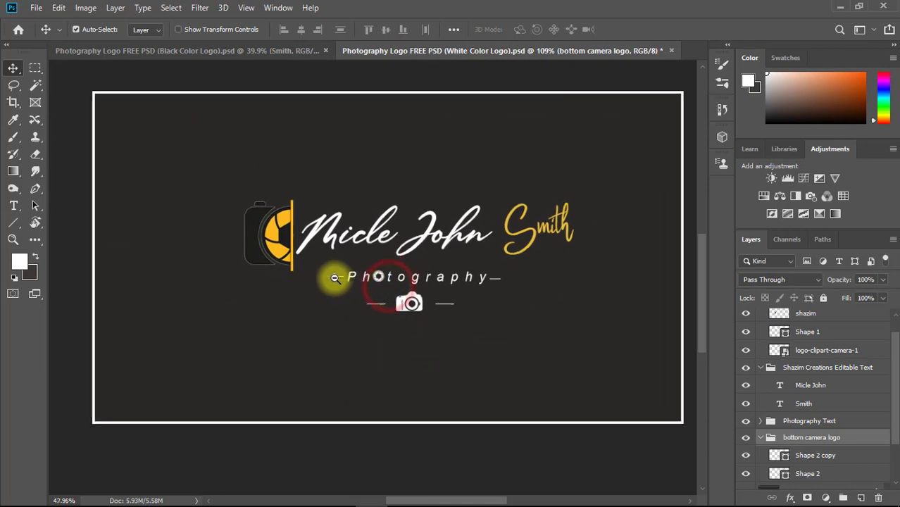
{"action": "left_click", "coordinate": [242, 52]}
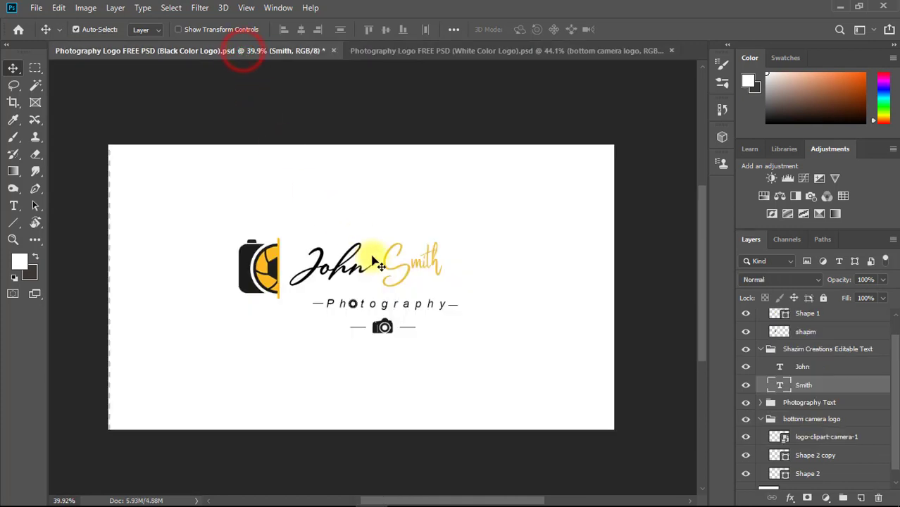
Step: Nudge the Photography text group left under John Smith and collapse the bottom camera logo group
{"action": "mouse_move", "coordinate": [359, 281]}
{"action": "left_mouse_down"}
{"action": "mouse_move", "coordinate": [393, 278]}
{"action": "mouse_move", "coordinate": [425, 257]}
{"action": "left_mouse_up"}
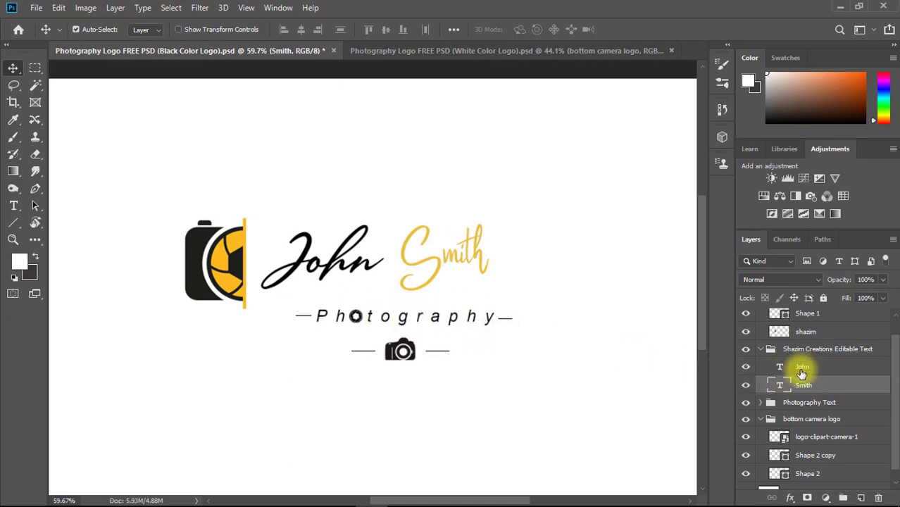
{"action": "left_click", "coordinate": [760, 348]}
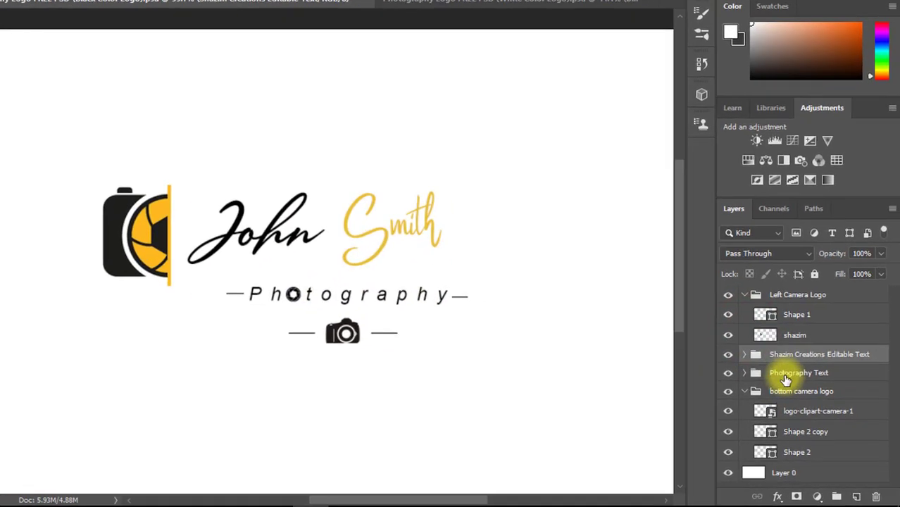
{"action": "left_click", "coordinate": [810, 386]}
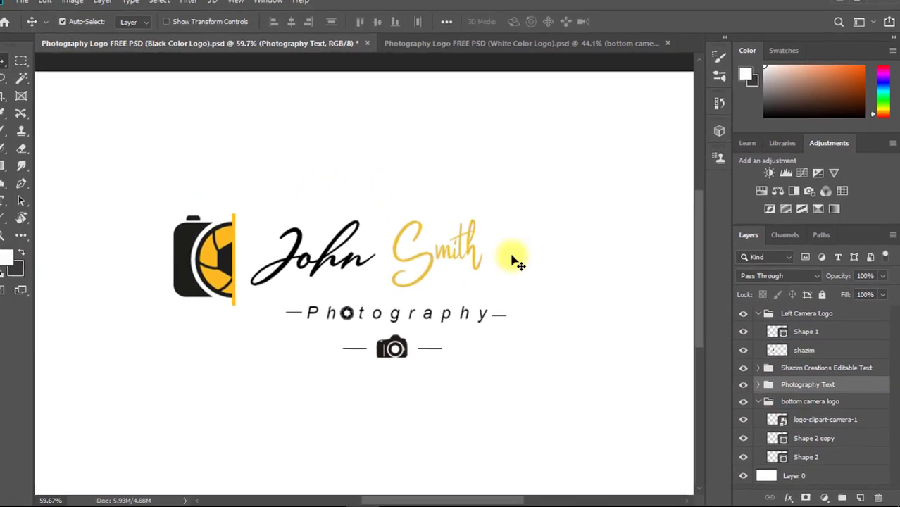
{"action": "left_click", "coordinate": [13, 68]}
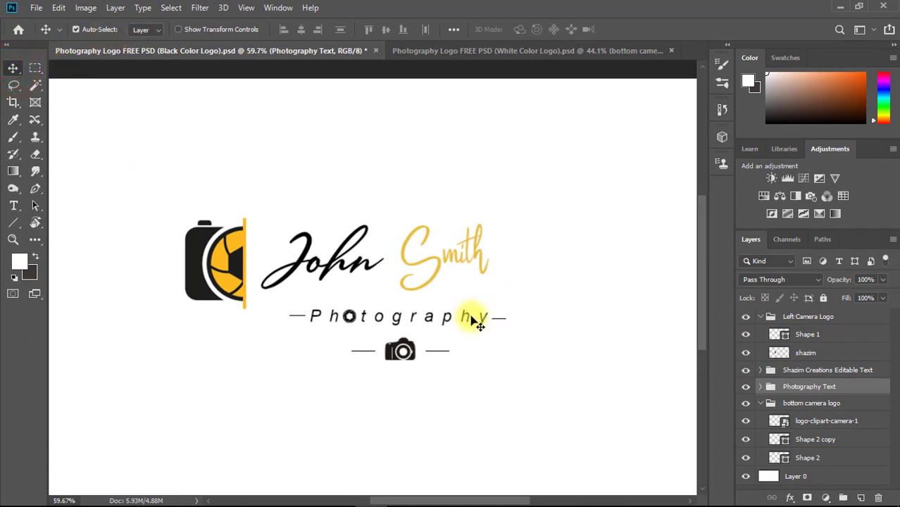
{"action": "key", "text": "Left"}
{"action": "key", "text": "Left"}
{"action": "key", "text": "Left"}
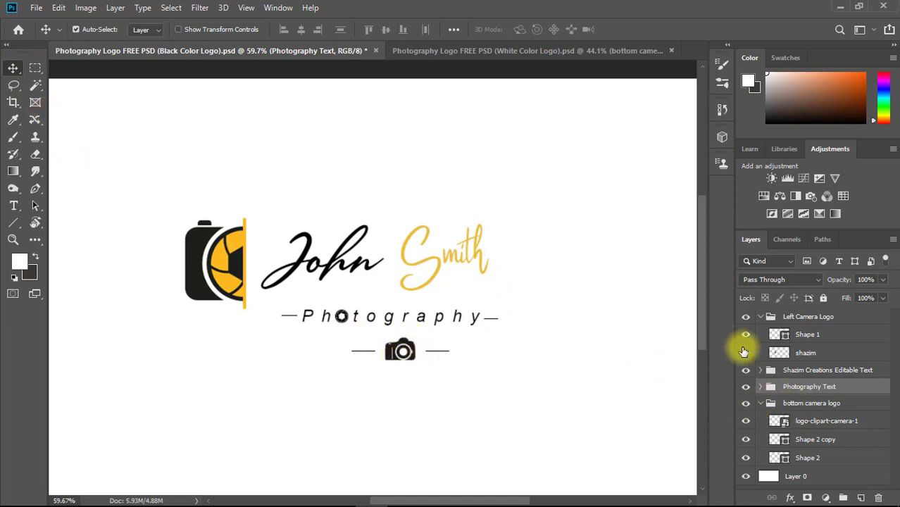
{"action": "left_click", "coordinate": [809, 407]}
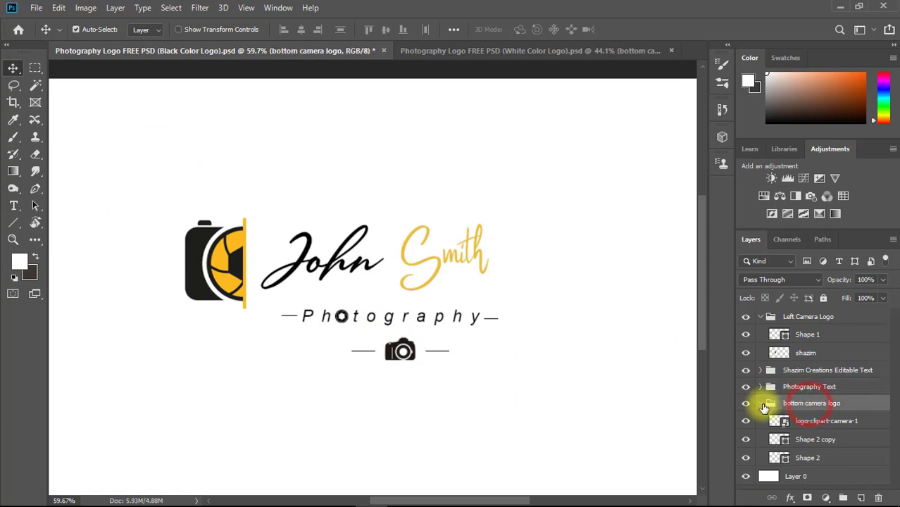
{"action": "left_click", "coordinate": [760, 402]}
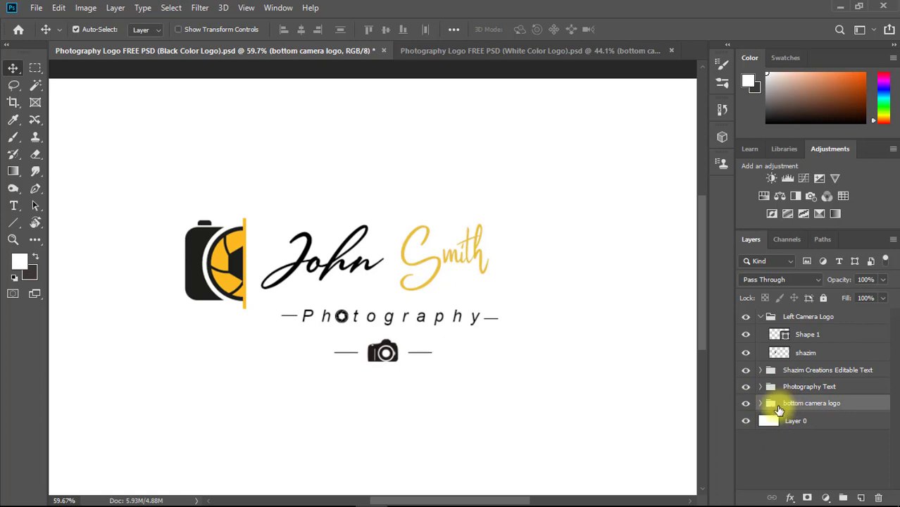
{"action": "double_click", "coordinate": [778, 351]}
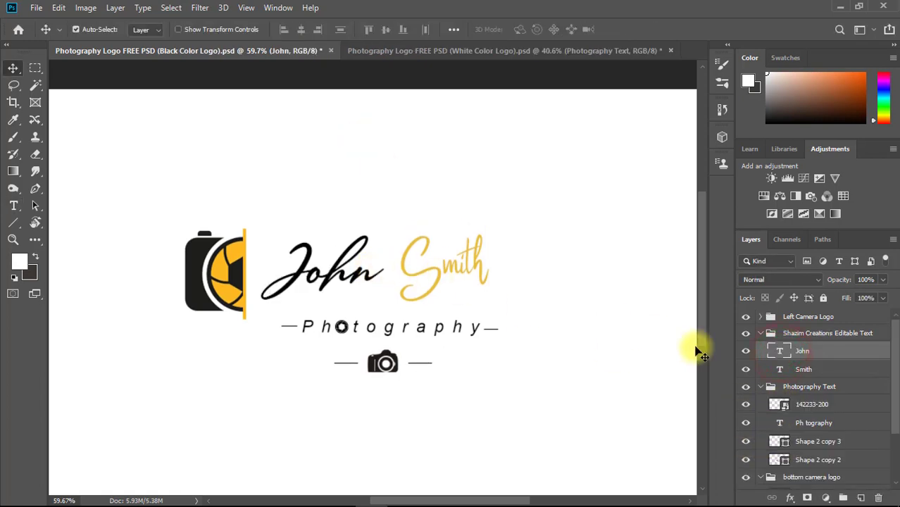
{"action": "double_click", "coordinate": [778, 350]}
{"action": "left_click", "coordinate": [381, 264]}
{"action": "type", "text": "Smi"}
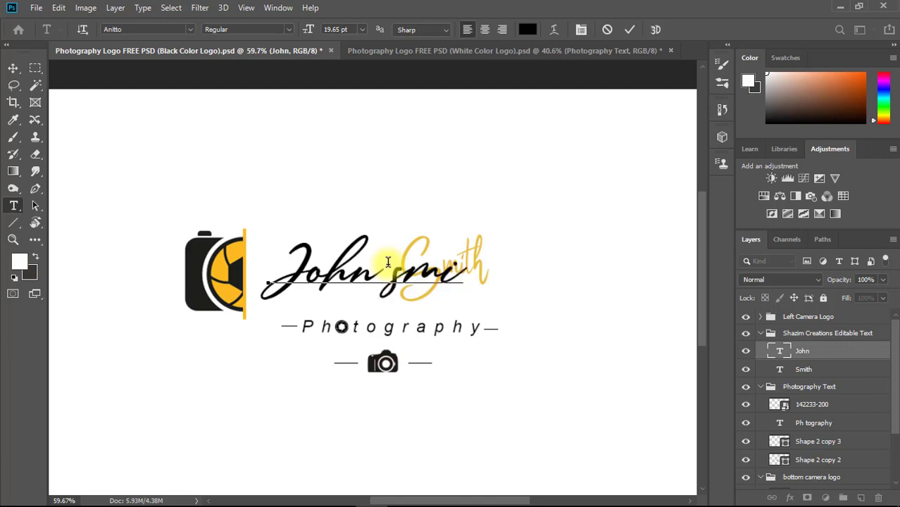
{"action": "type", "text": "th"}
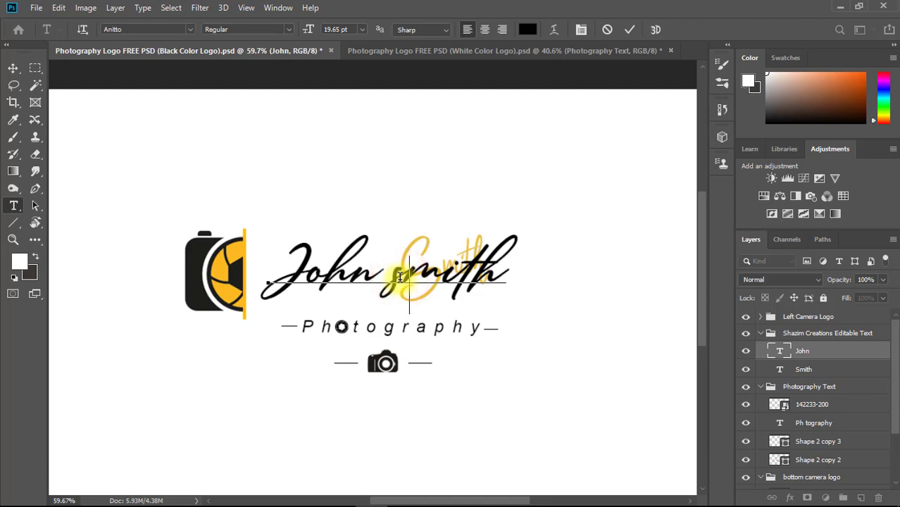
{"action": "key", "text": "BackSpace"}
{"action": "type", "text": "S"}
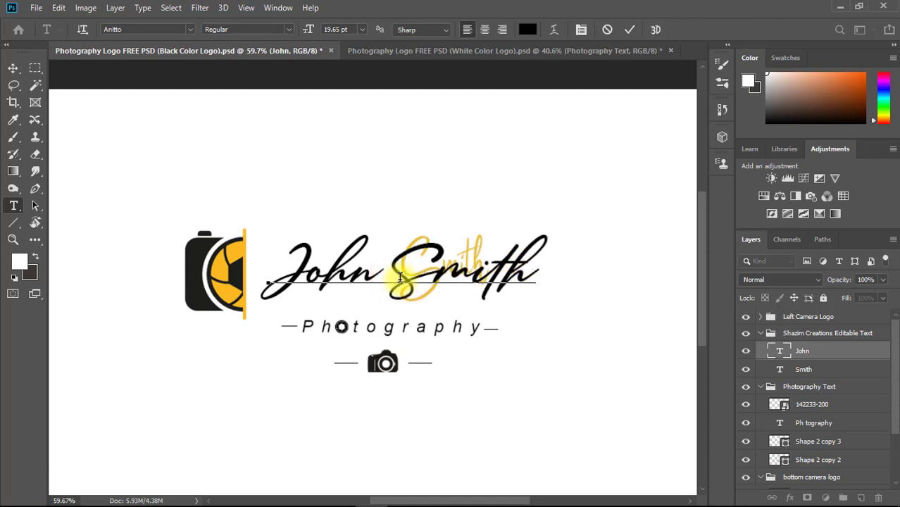
{"action": "left_click", "coordinate": [745, 373]}
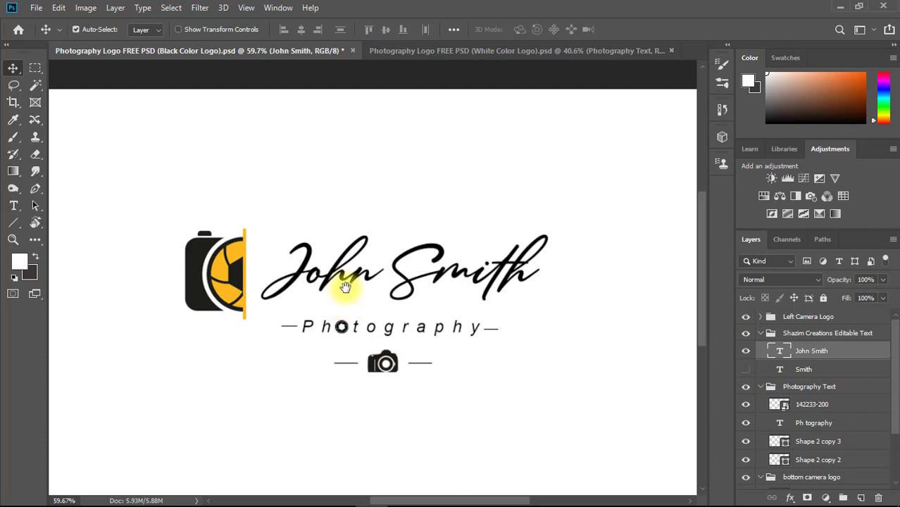
{"action": "scroll", "coordinate": [338, 281], "scroll_direction": "down", "scroll_amount": 5}
{"action": "scroll", "coordinate": [334, 278], "scroll_direction": "up", "scroll_amount": 5}
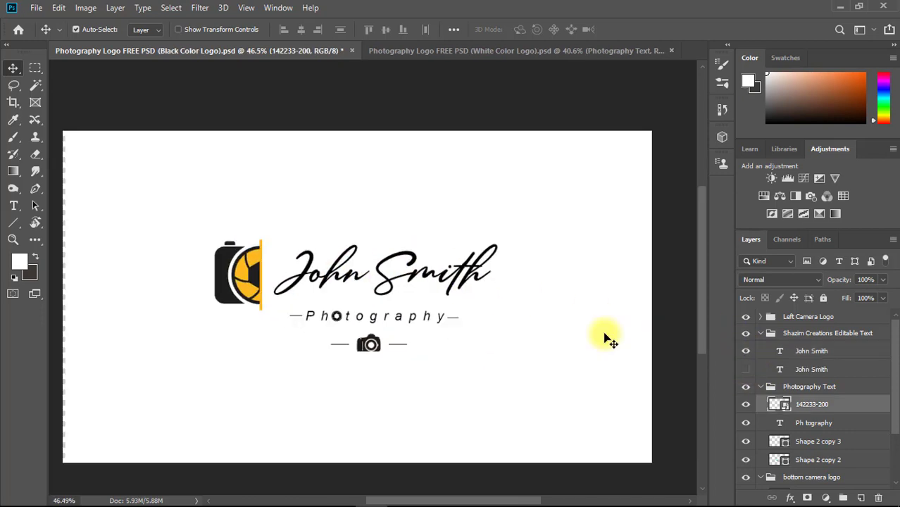
Step: Open blur background.jpg in Photoshop as a third document, then return to the black logo
{"action": "left_click", "coordinate": [838, 7]}
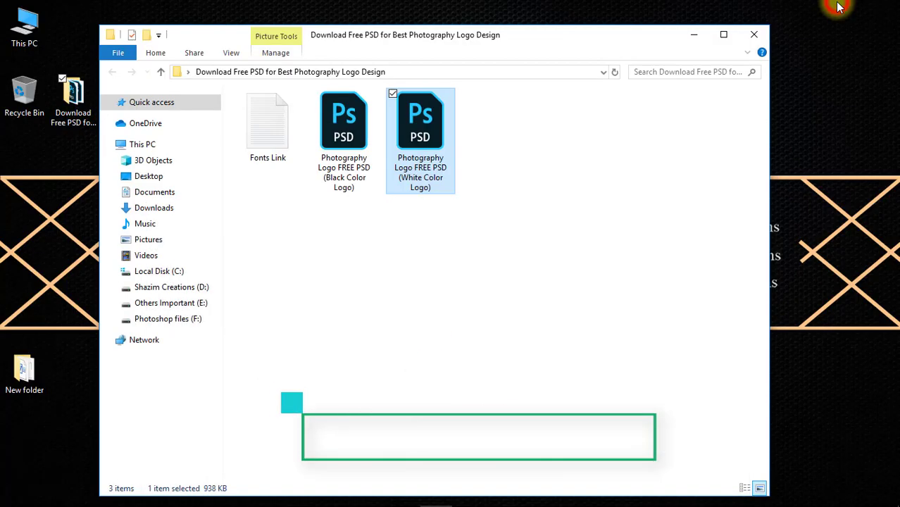
{"action": "left_click", "coordinate": [765, 35]}
{"action": "left_click", "coordinate": [24, 233]}
{"action": "left_click", "coordinate": [27, 160]}
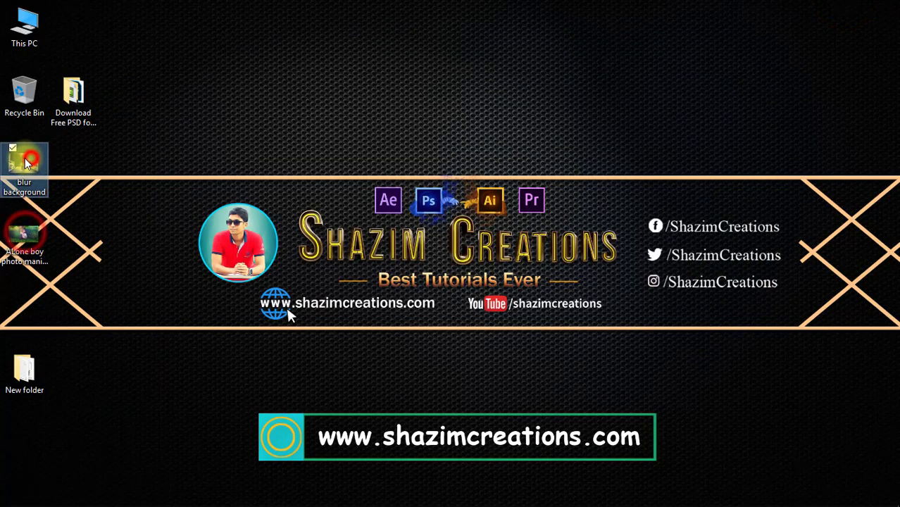
{"action": "mouse_move", "coordinate": [26, 160]}
{"action": "left_mouse_down"}
{"action": "mouse_move", "coordinate": [380, 498]}
{"action": "mouse_move", "coordinate": [671, 34]}
{"action": "left_mouse_up"}
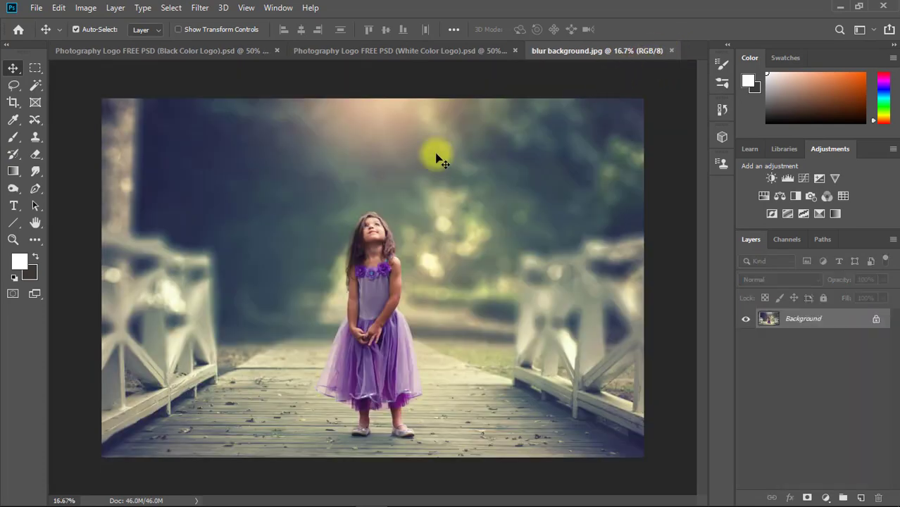
{"action": "key", "text": "ctrl+Tab"}
Step: Hide the white Layer 0 so the black logo sits on transparency
{"action": "scroll", "coordinate": [804, 431], "scroll_direction": "down", "scroll_amount": 1}
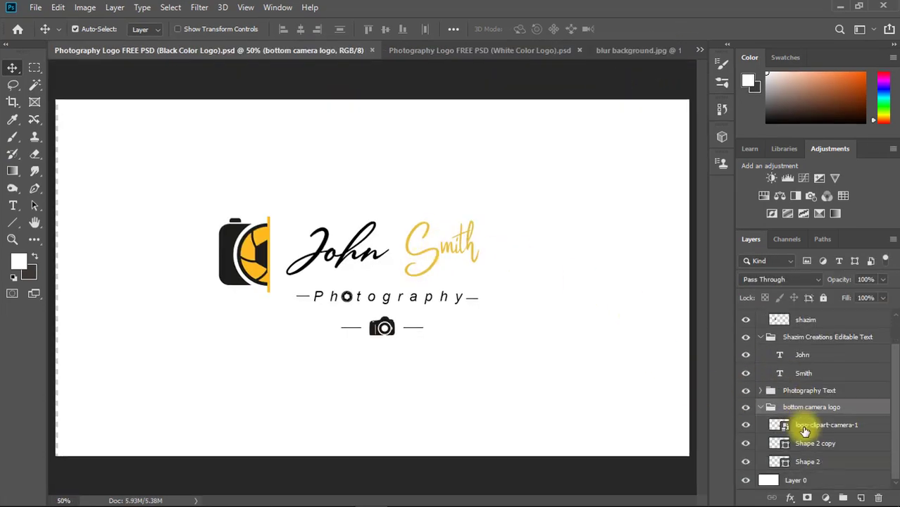
{"action": "left_click", "coordinate": [745, 480]}
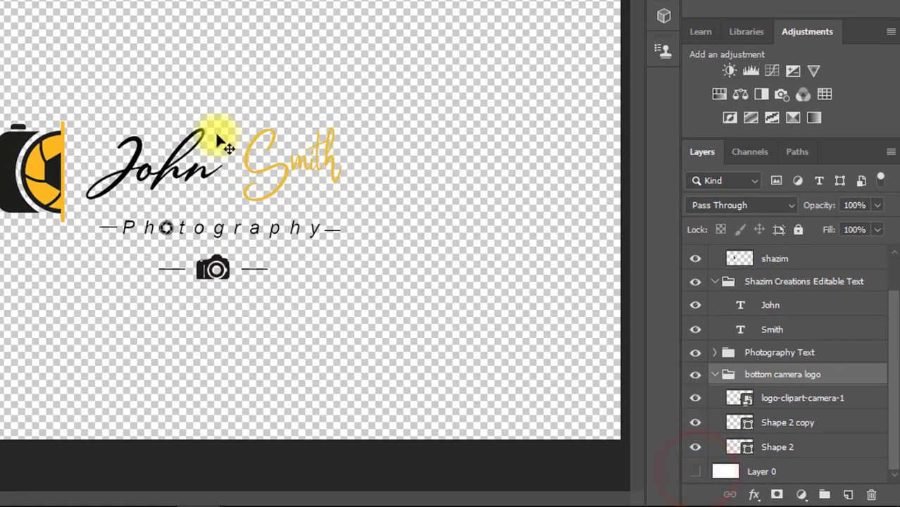
{"action": "scroll", "coordinate": [775, 318], "scroll_direction": "up", "scroll_amount": 1}
{"action": "scroll", "coordinate": [771, 295], "scroll_direction": "up", "scroll_amount": 1}
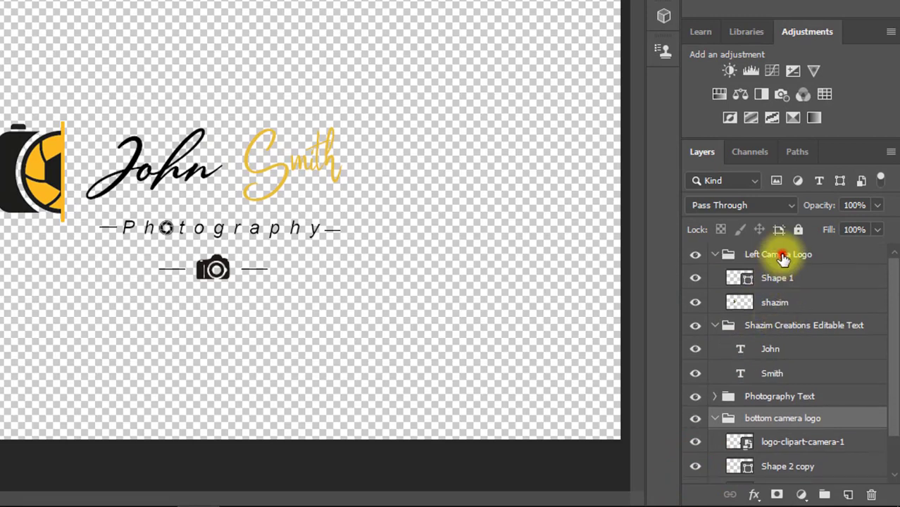
Step: Collapse the Left Camera Logo, Shazim Creations Editable Text and bottom camera logo groups, and select them all
{"action": "left_click", "coordinate": [783, 256]}
{"action": "left_click", "coordinate": [715, 255]}
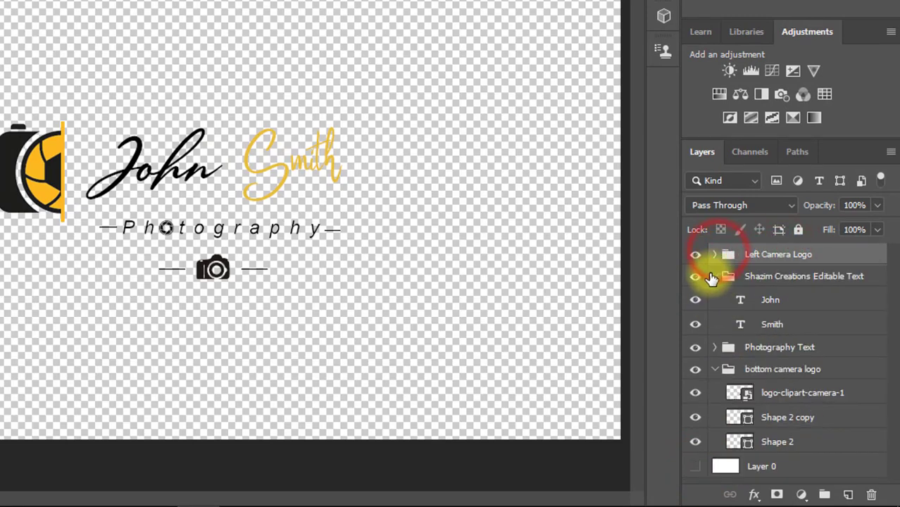
{"action": "left_click", "coordinate": [714, 276]}
{"action": "left_click", "coordinate": [713, 276]}
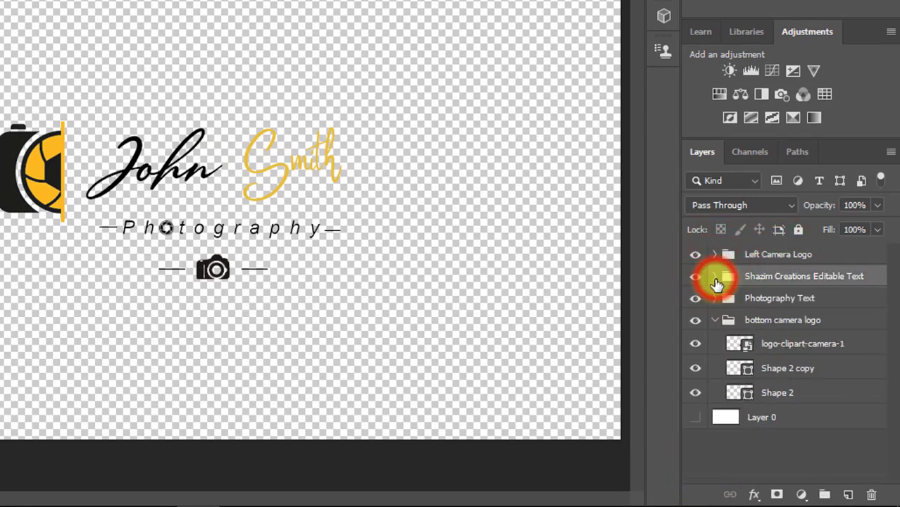
{"action": "left_click", "coordinate": [713, 321]}
{"action": "left_click", "coordinate": [774, 254]}
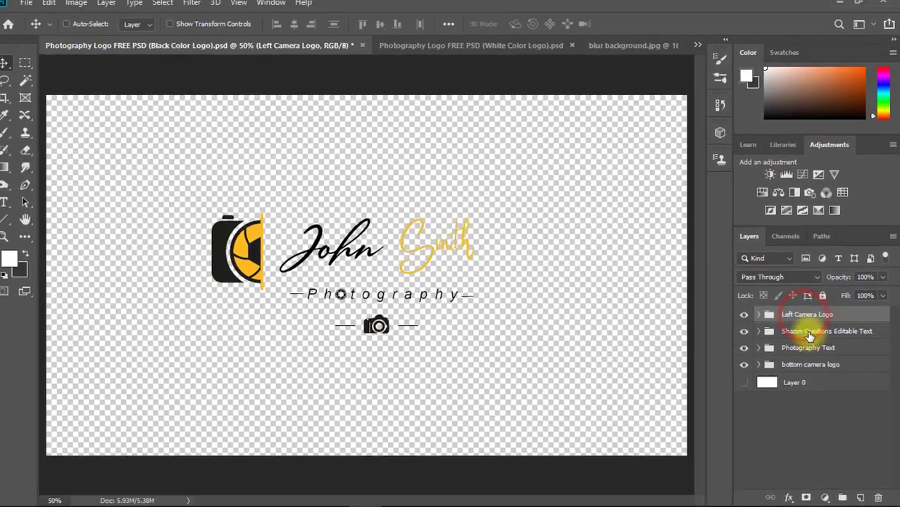
{"action": "left_click", "coordinate": [809, 337], "text": "shift"}
{"action": "left_click", "coordinate": [26, 2]}
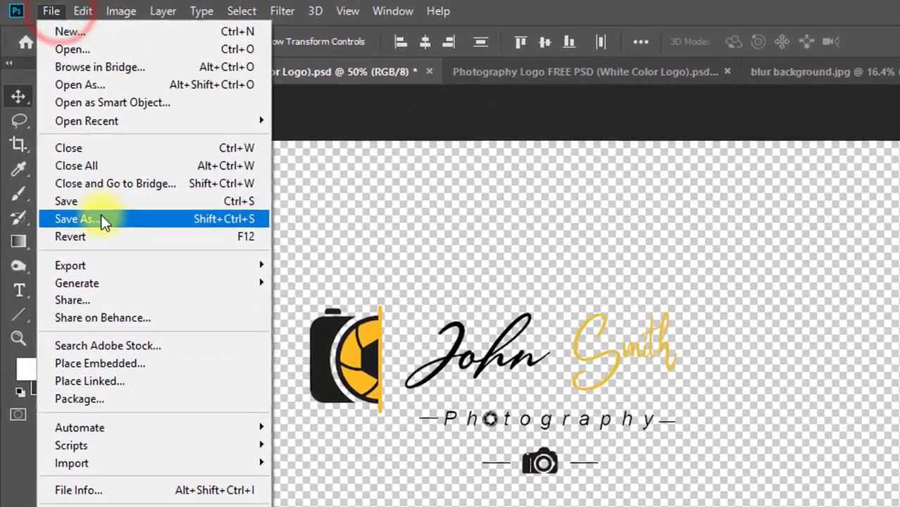
Step: Save the black logo as a PNG on the Desktop with default PNG options, then show the White Color Logo document
{"action": "left_click", "coordinate": [101, 218]}
{"action": "left_click", "coordinate": [71, 157]}
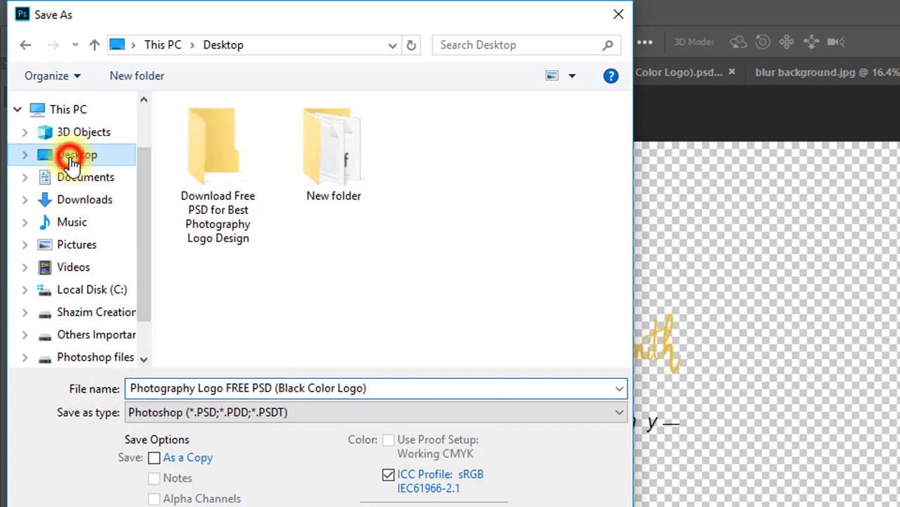
{"action": "left_click", "coordinate": [225, 415]}
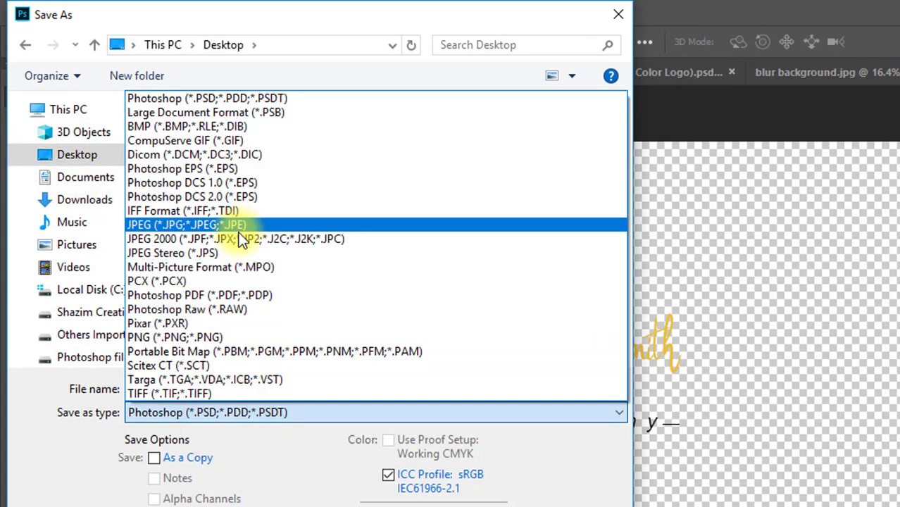
{"action": "left_click", "coordinate": [197, 337]}
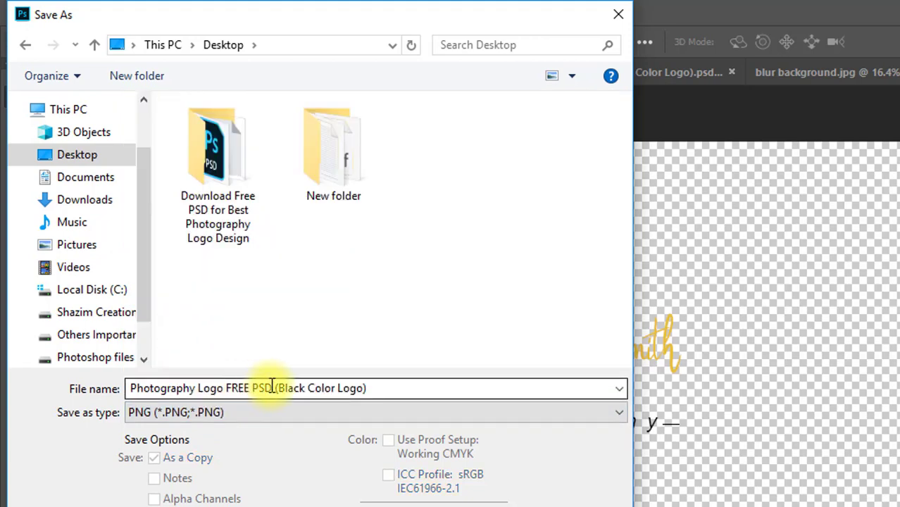
{"action": "mouse_move", "coordinate": [77, 154]}
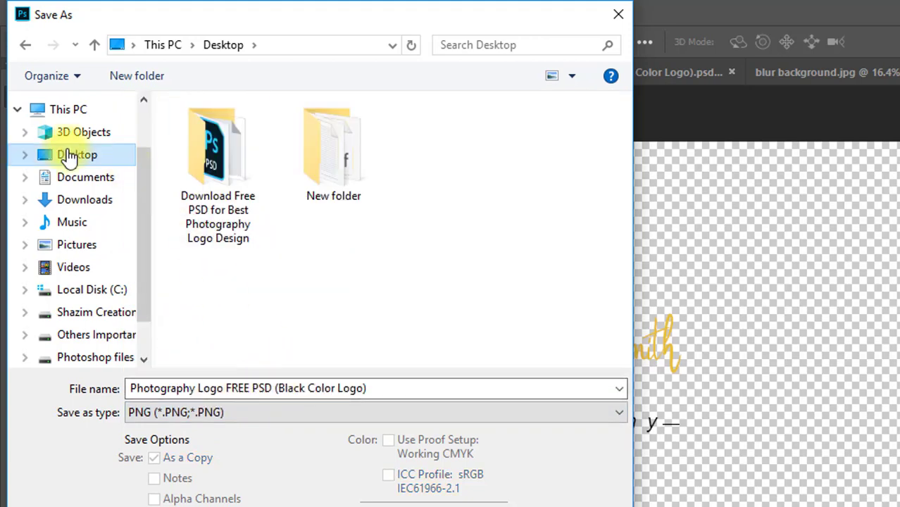
{"action": "left_click", "coordinate": [70, 160]}
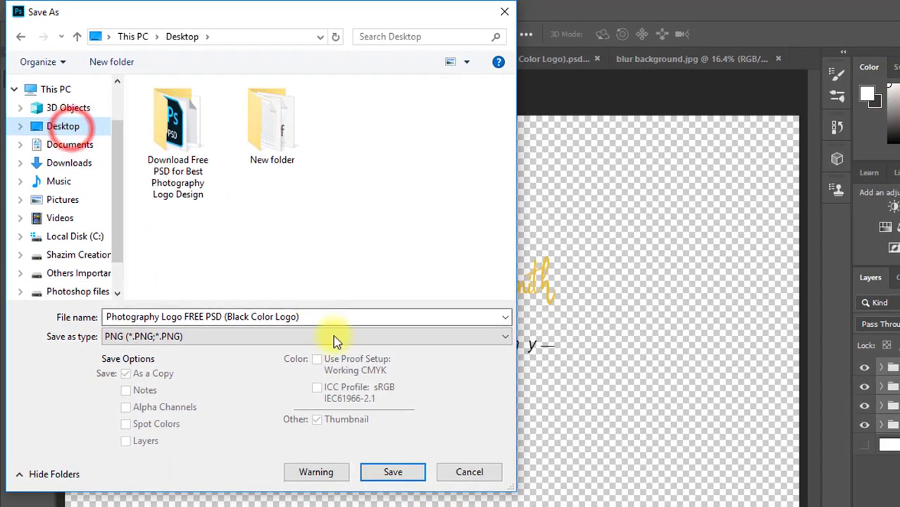
{"action": "left_click", "coordinate": [394, 474]}
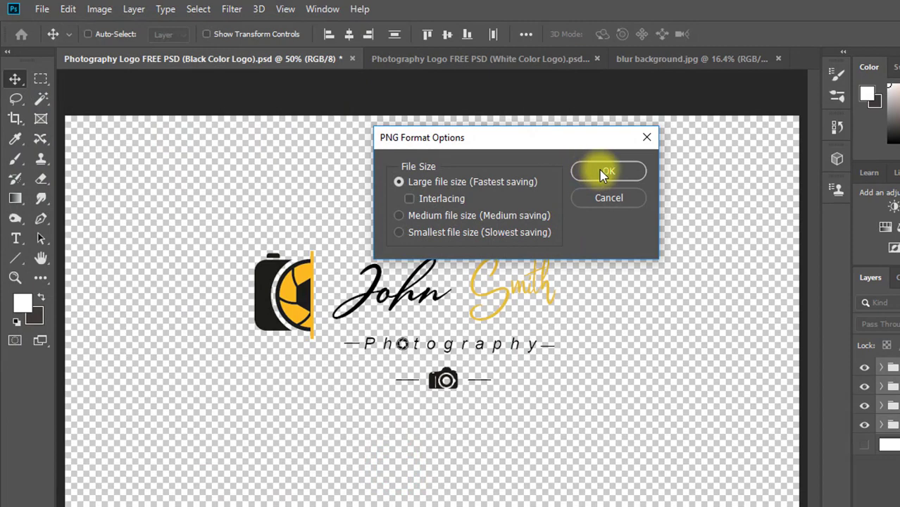
{"action": "left_click", "coordinate": [602, 173]}
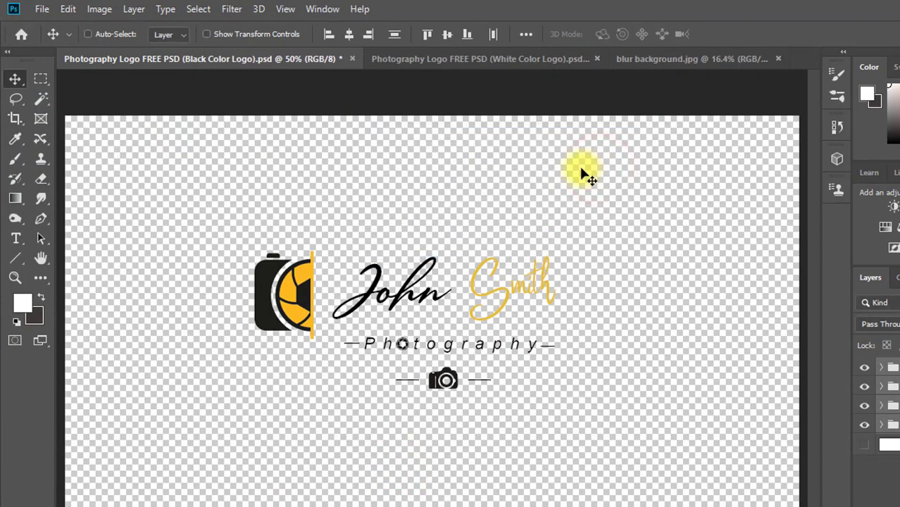
{"action": "left_click", "coordinate": [412, 61]}
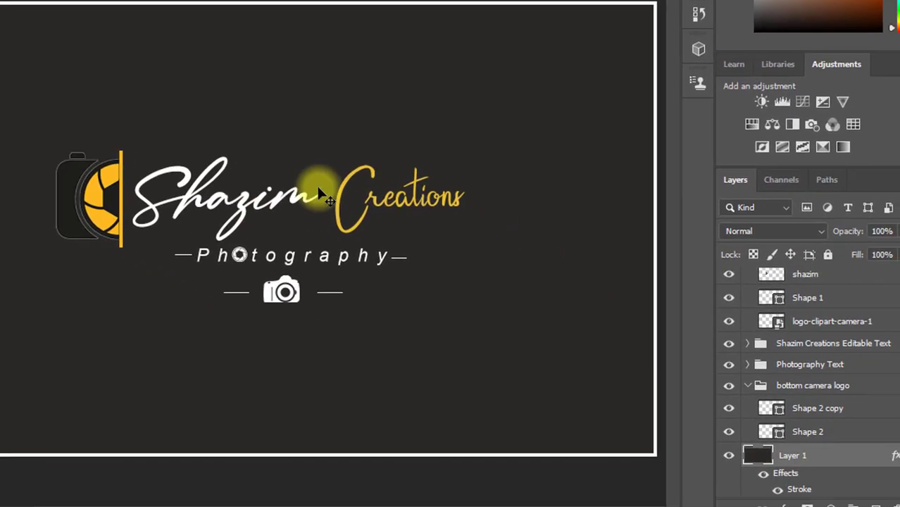
Step: Hide the dark background, save the white logo as a Desktop PNG, and close that document
{"action": "left_click", "coordinate": [698, 439]}
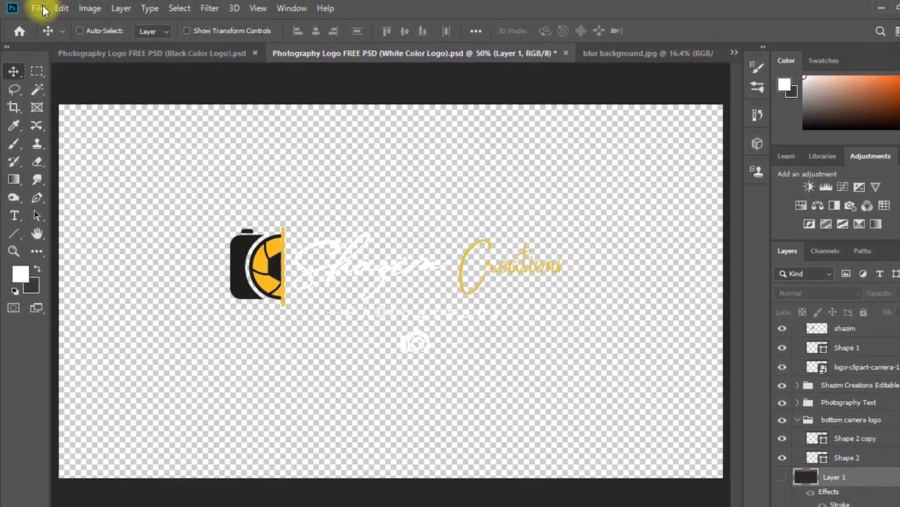
{"action": "left_click", "coordinate": [56, 12]}
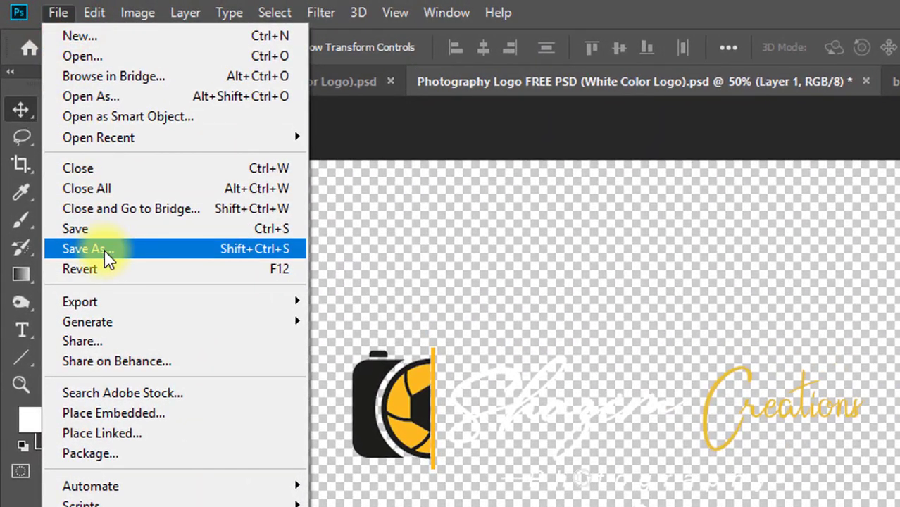
{"action": "left_click", "coordinate": [107, 258]}
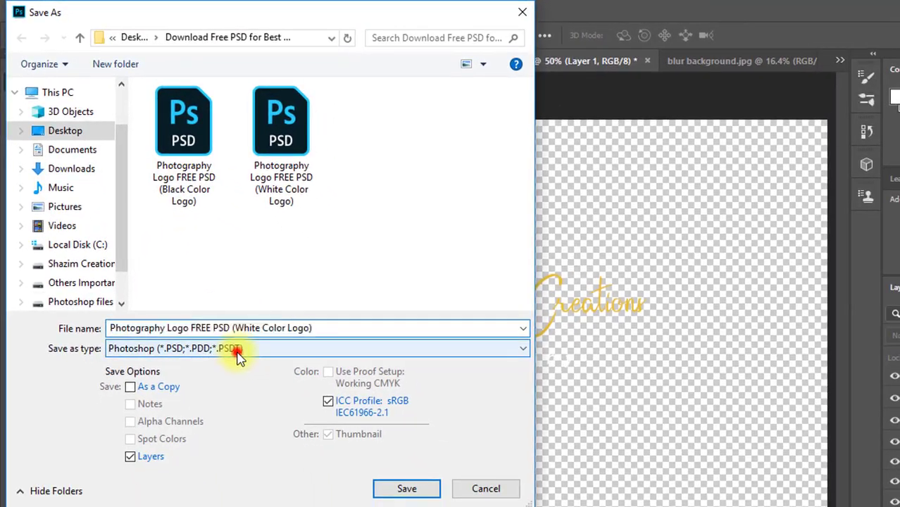
{"action": "left_click", "coordinate": [238, 357]}
{"action": "left_click", "coordinate": [169, 285]}
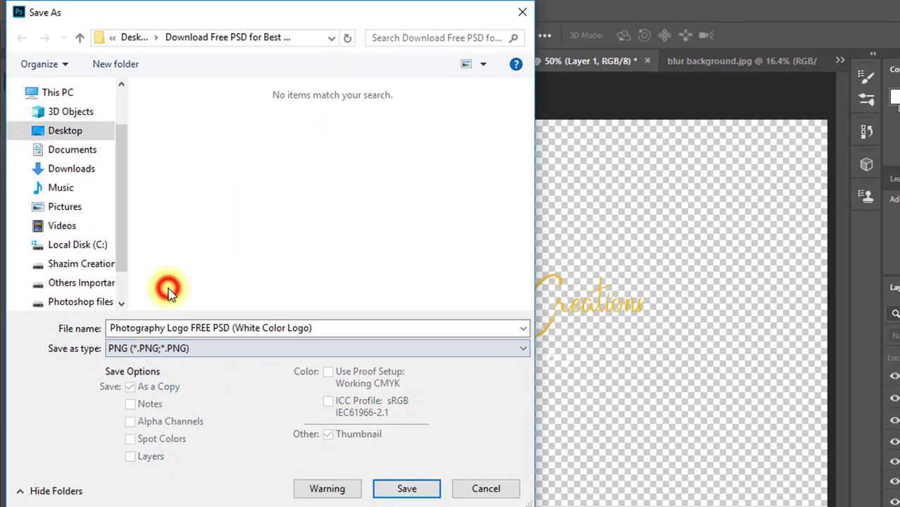
{"action": "left_click", "coordinate": [69, 131]}
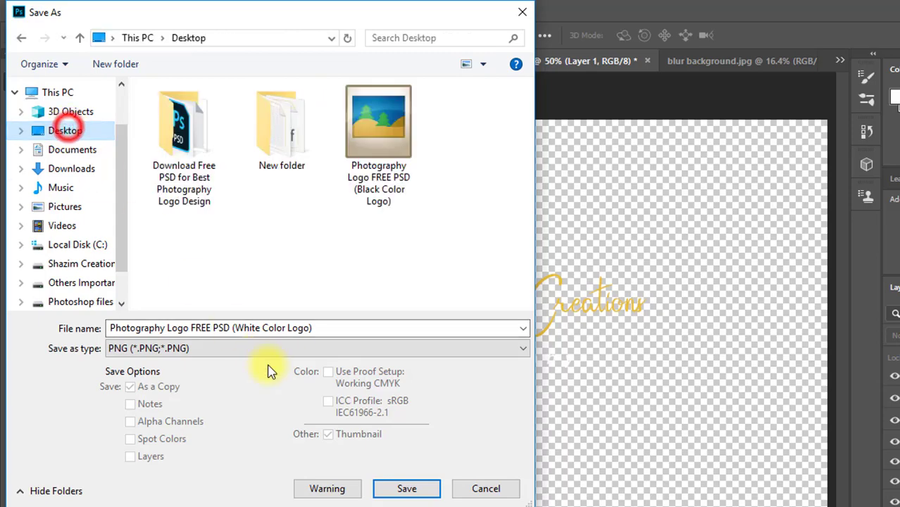
{"action": "left_click", "coordinate": [407, 488]}
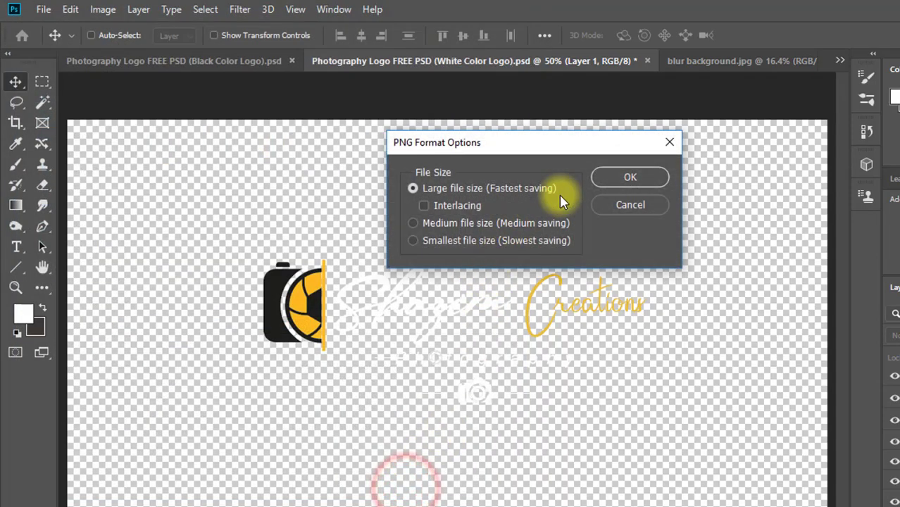
{"action": "left_click", "coordinate": [616, 179]}
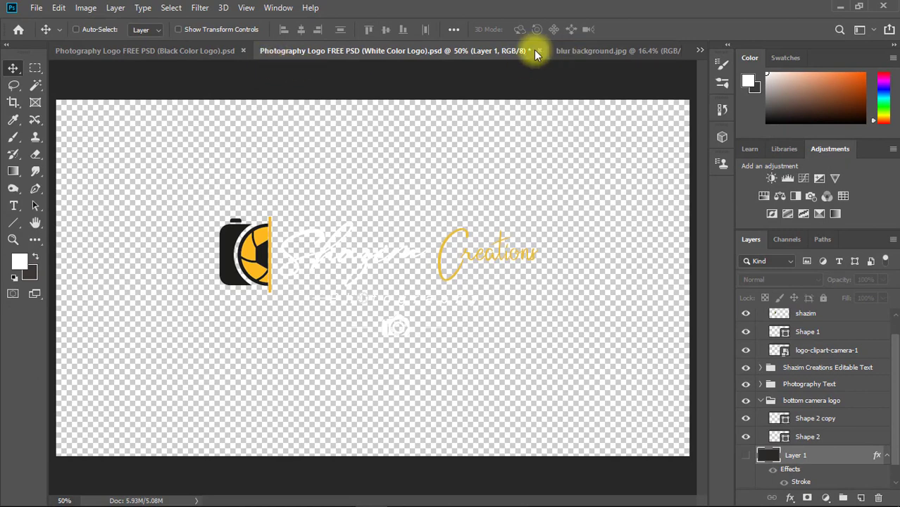
{"action": "left_click", "coordinate": [535, 50]}
{"action": "left_click", "coordinate": [447, 200]}
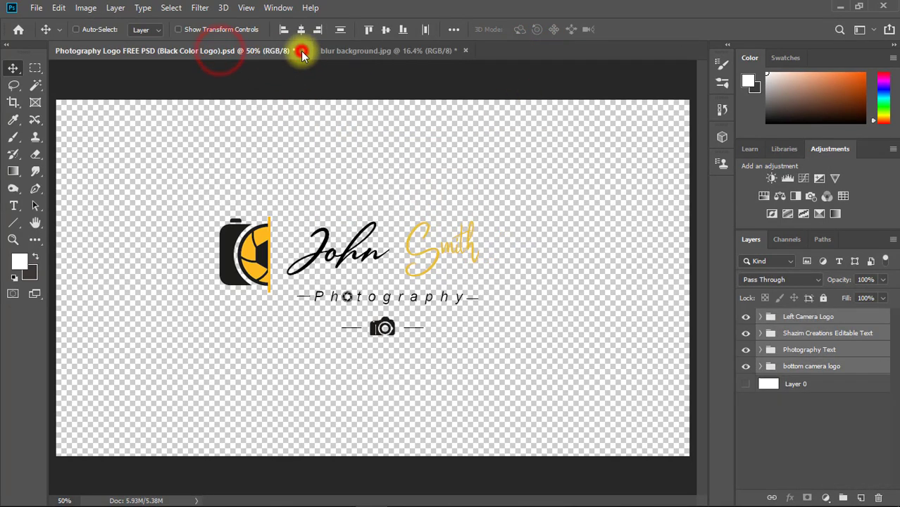
Step: Close the black logo document without saving and bring the Alone boy photo into Photoshop
{"action": "left_click", "coordinate": [302, 51]}
{"action": "left_click", "coordinate": [446, 201]}
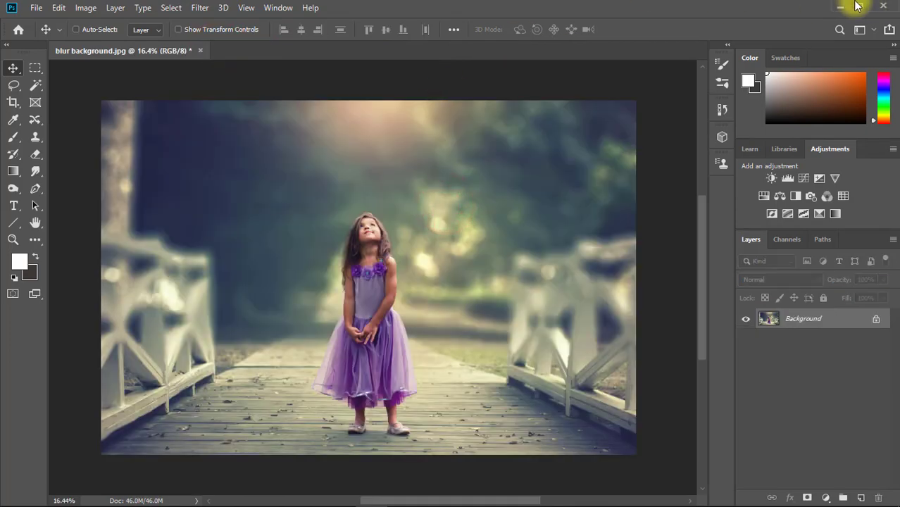
{"action": "left_click", "coordinate": [840, 7]}
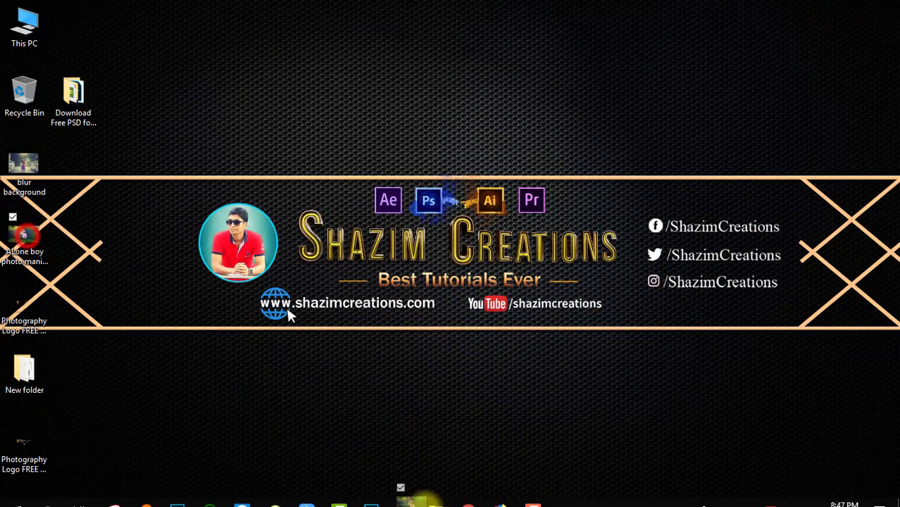
{"action": "left_click", "coordinate": [374, 498]}
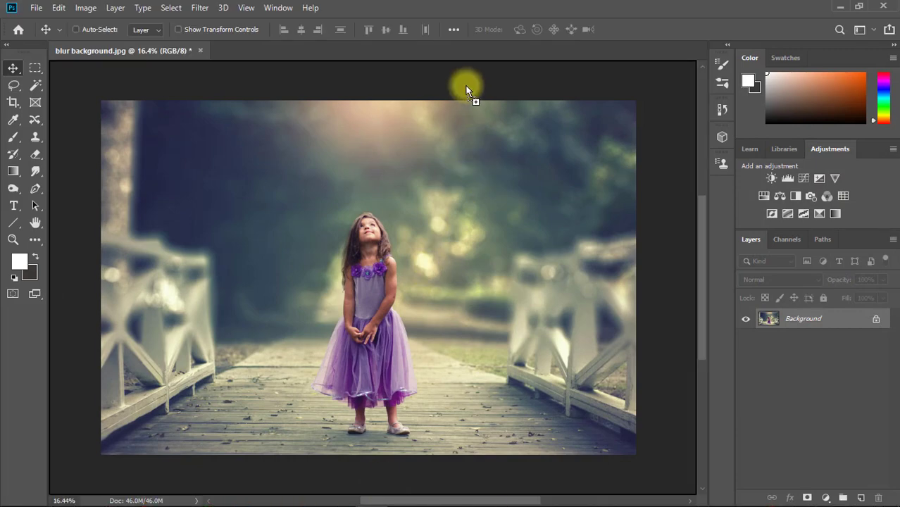
{"action": "left_click_drag", "start_coordinate": [466, 90], "coordinate": [434, 40]}
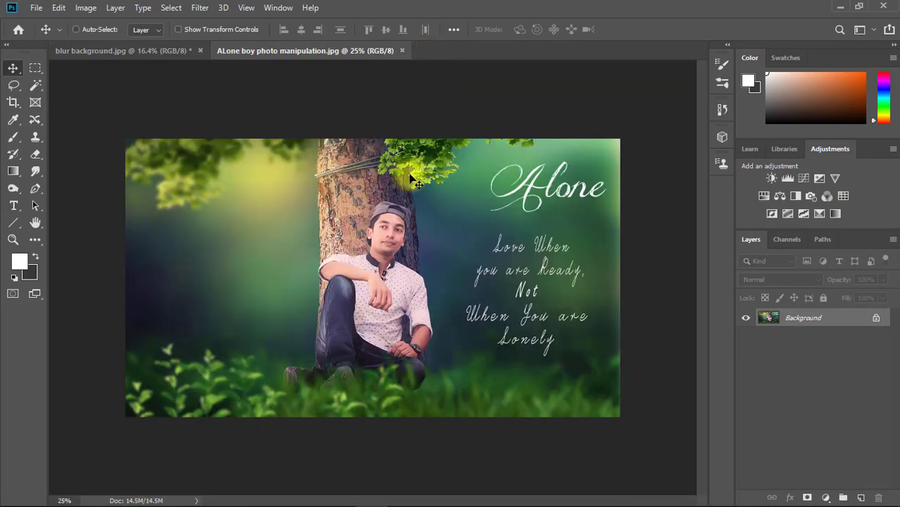
Step: Drag the White Color Logo PSD from the desktop onto the Alone boy photo
{"action": "left_click", "coordinate": [839, 7]}
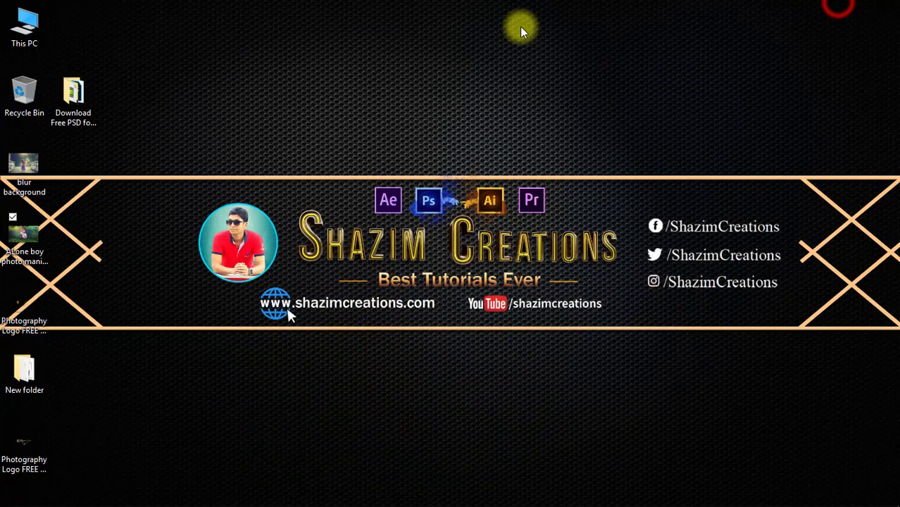
{"action": "left_click", "coordinate": [19, 440]}
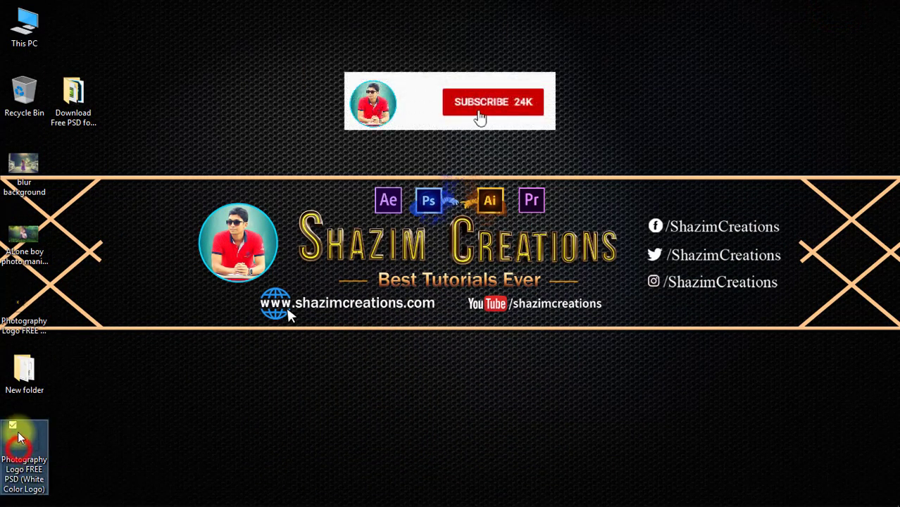
{"action": "left_click_drag", "start_coordinate": [55, 441], "coordinate": [380, 486]}
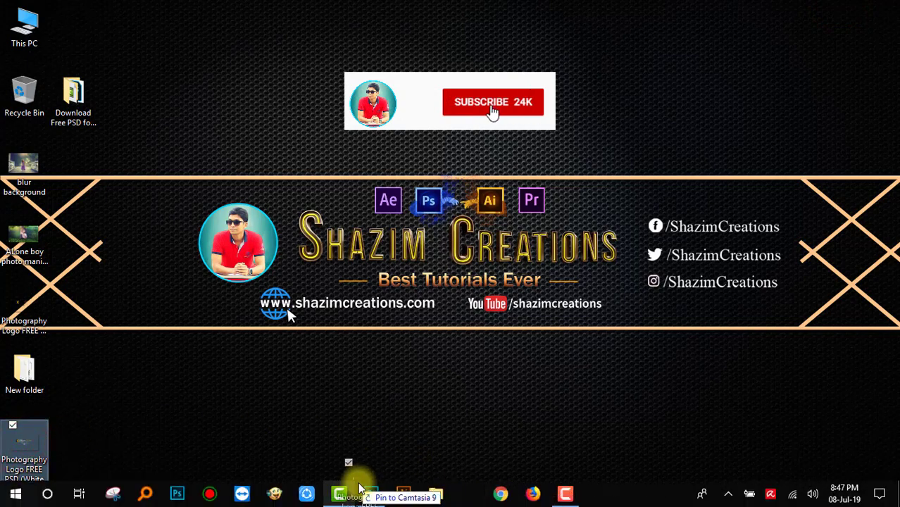
{"action": "left_click_drag", "start_coordinate": [393, 486], "coordinate": [378, 491]}
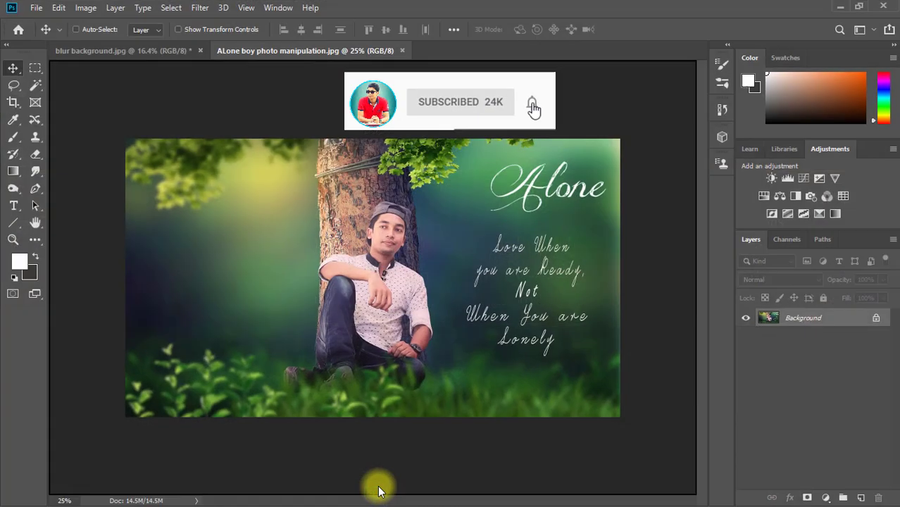
{"action": "left_click_drag", "start_coordinate": [274, 243], "coordinate": [197, 268]}
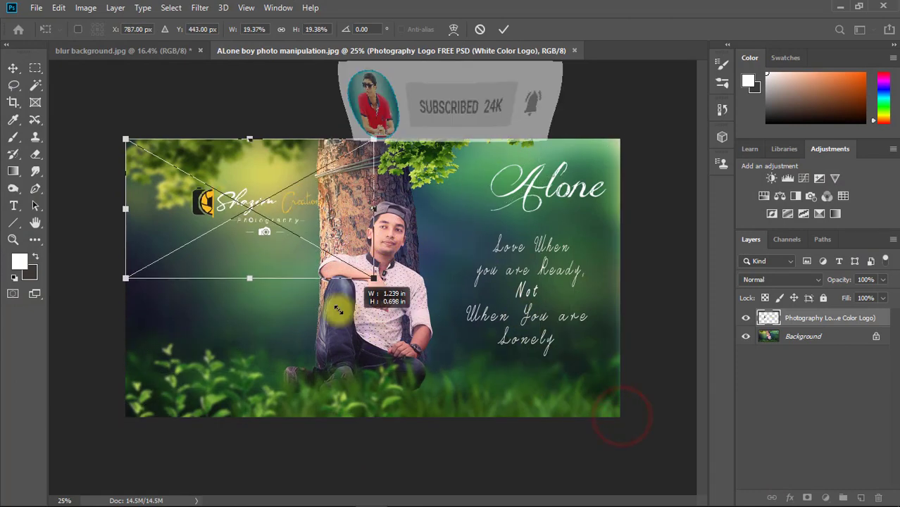
Step: Scale the white logo to about 16%, move it lower on the left, commit, then hide its layer
{"action": "left_click_drag", "start_coordinate": [618, 415], "coordinate": [339, 259]}
{"action": "left_click_drag", "start_coordinate": [308, 227], "coordinate": [314, 360]}
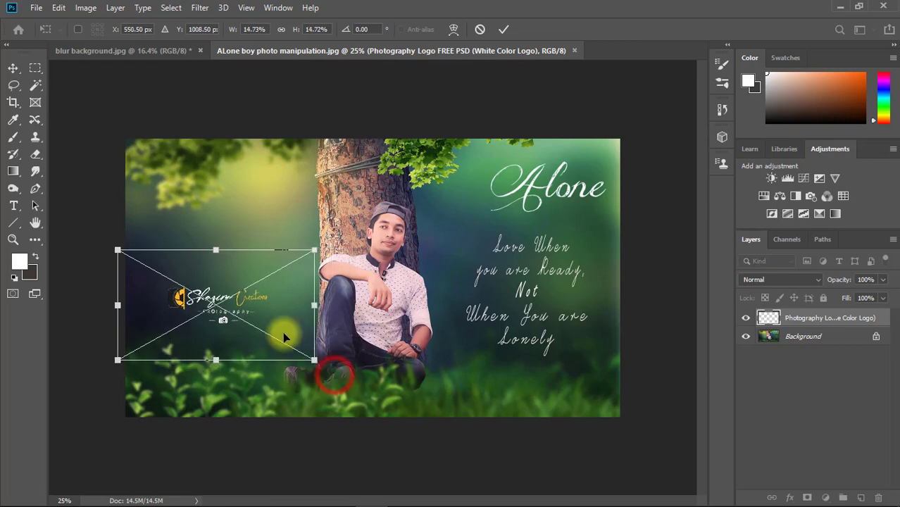
{"action": "double_click", "coordinate": [290, 341]}
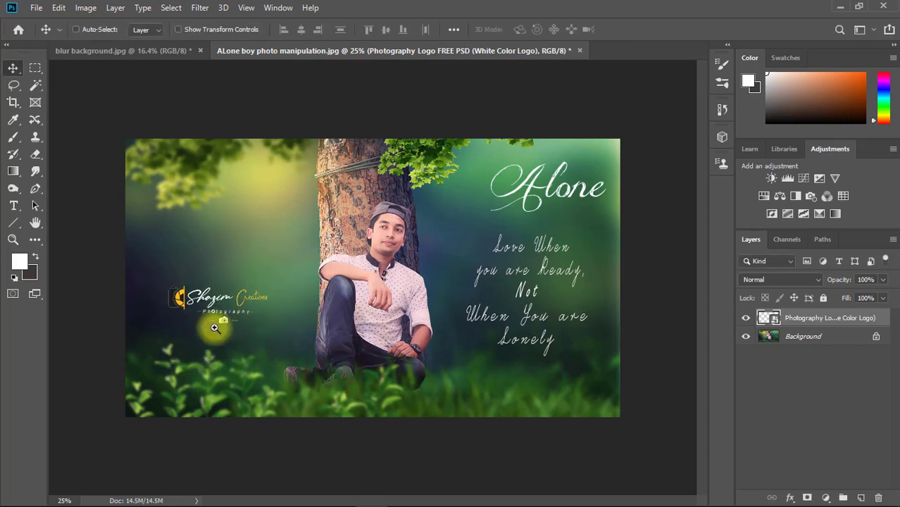
{"action": "left_click_drag", "start_coordinate": [214, 327], "coordinate": [241, 321]}
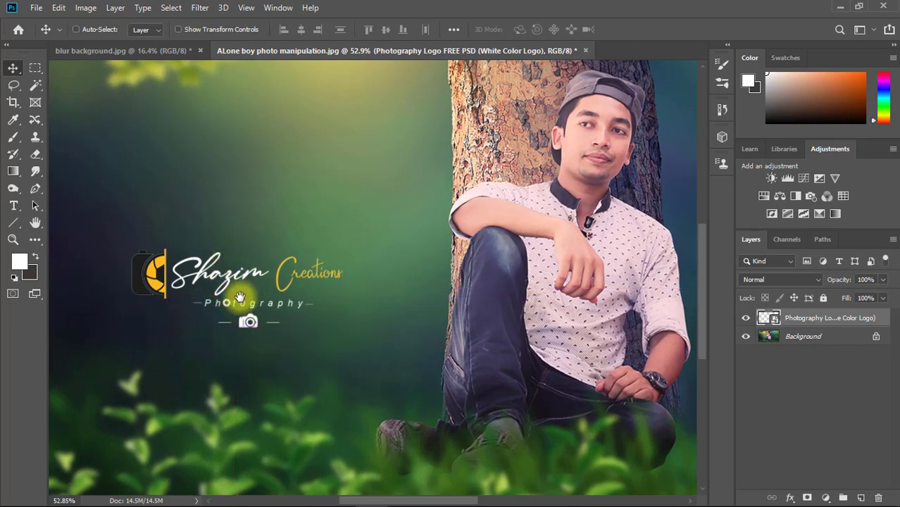
{"action": "left_click", "coordinate": [241, 289], "text": "alt"}
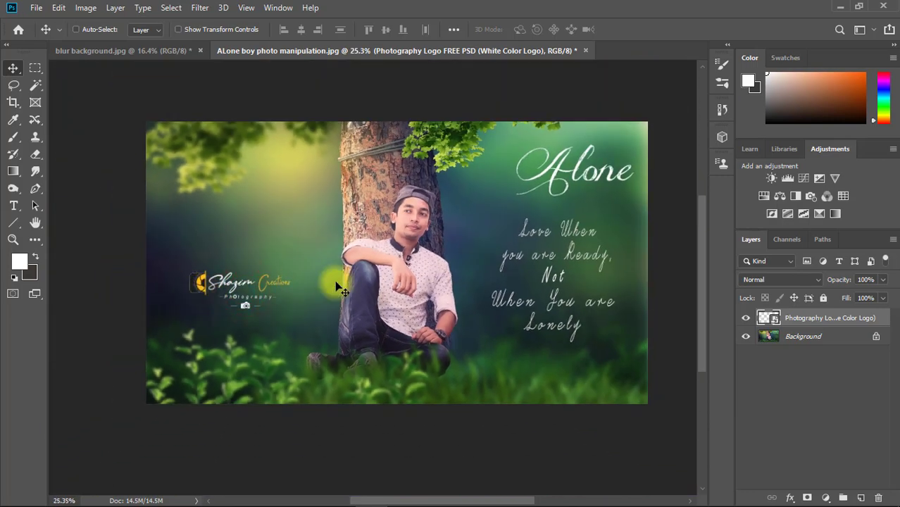
{"action": "left_click", "coordinate": [740, 318]}
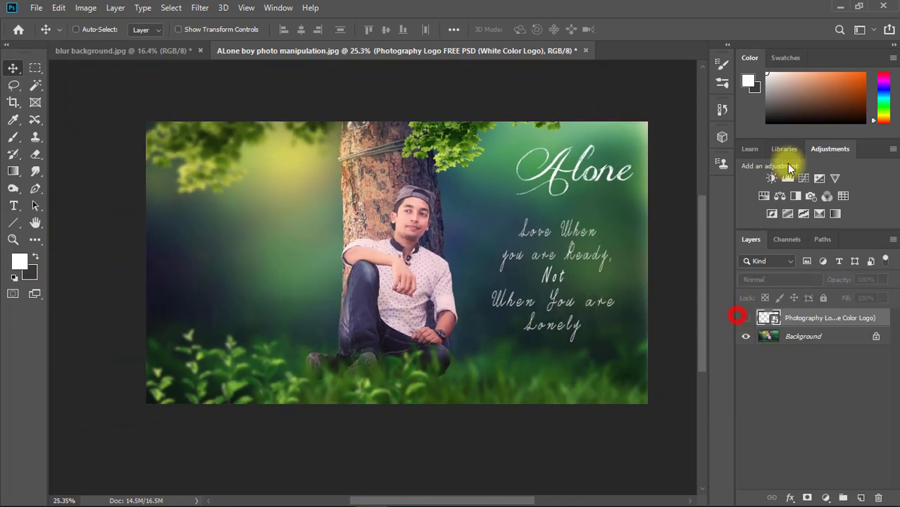
Step: Place the Black Color Logo PSD on the Alone boy photo, scaled to about 15% at the left
{"action": "left_click", "coordinate": [833, 6]}
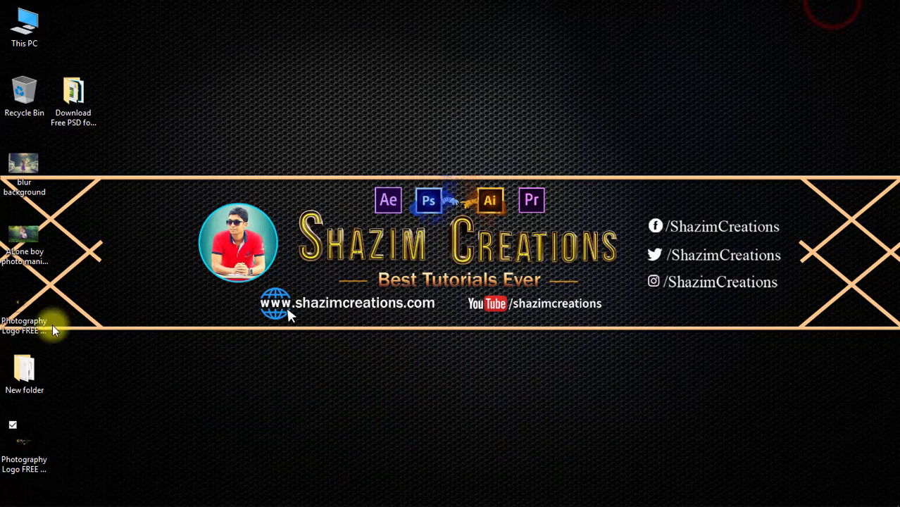
{"action": "left_click", "coordinate": [28, 322]}
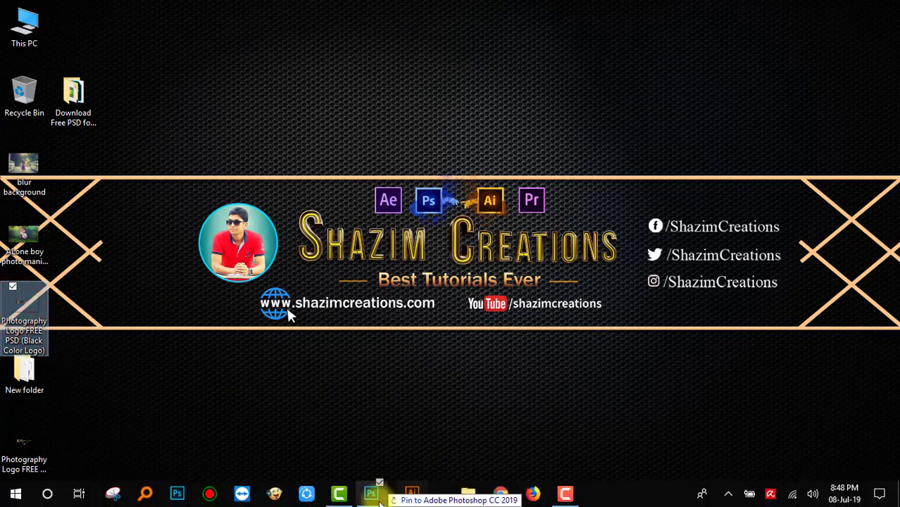
{"action": "mouse_move", "coordinate": [28, 310]}
{"action": "left_mouse_down"}
{"action": "mouse_move", "coordinate": [375, 500]}
{"action": "mouse_move", "coordinate": [210, 272]}
{"action": "left_mouse_up"}
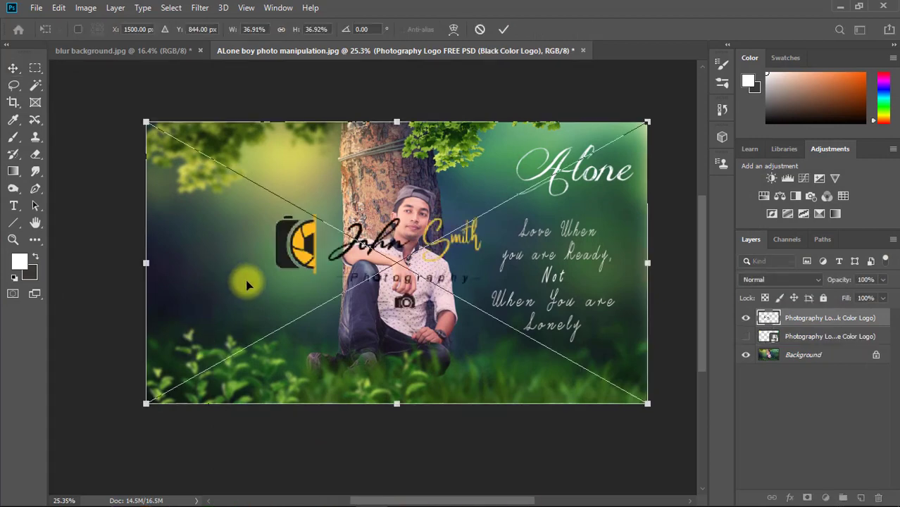
{"action": "left_click_drag", "start_coordinate": [647, 404], "coordinate": [345, 237]}
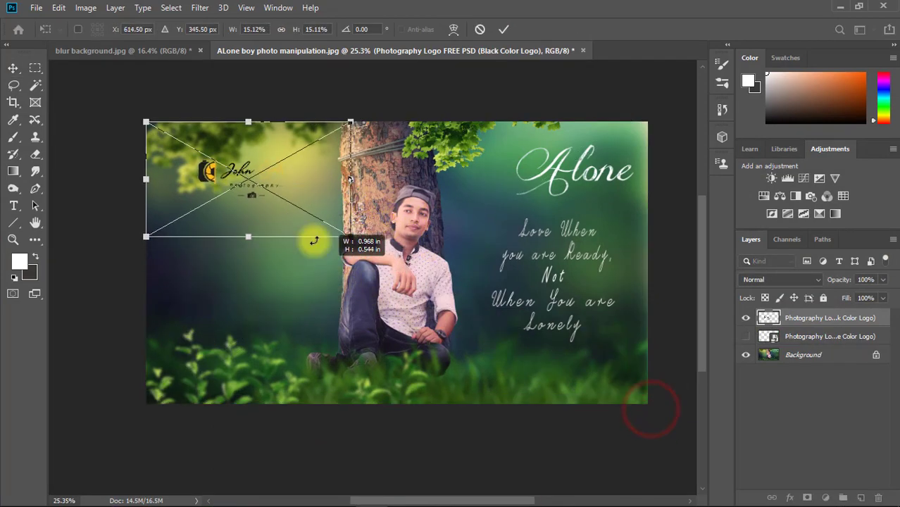
{"action": "left_click_drag", "start_coordinate": [295, 207], "coordinate": [307, 285]}
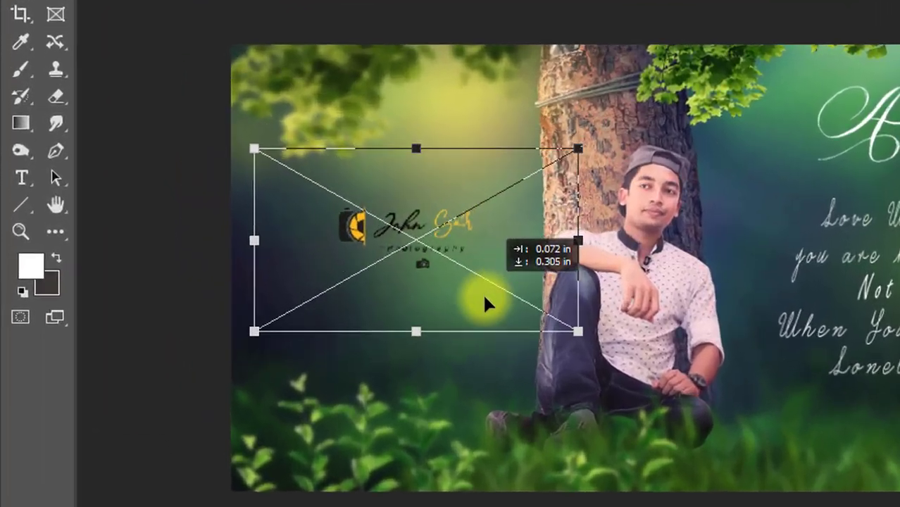
{"action": "left_click_drag", "start_coordinate": [484, 297], "coordinate": [425, 276]}
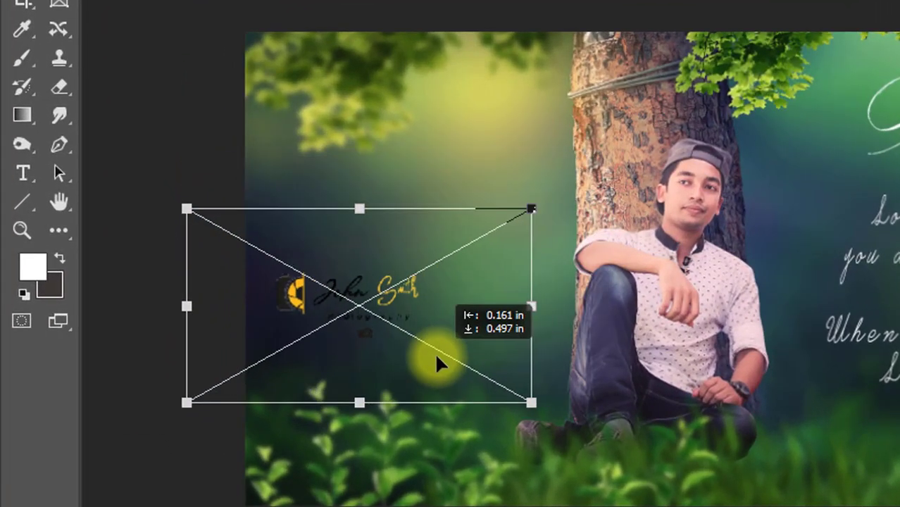
{"action": "key", "text": "Return"}
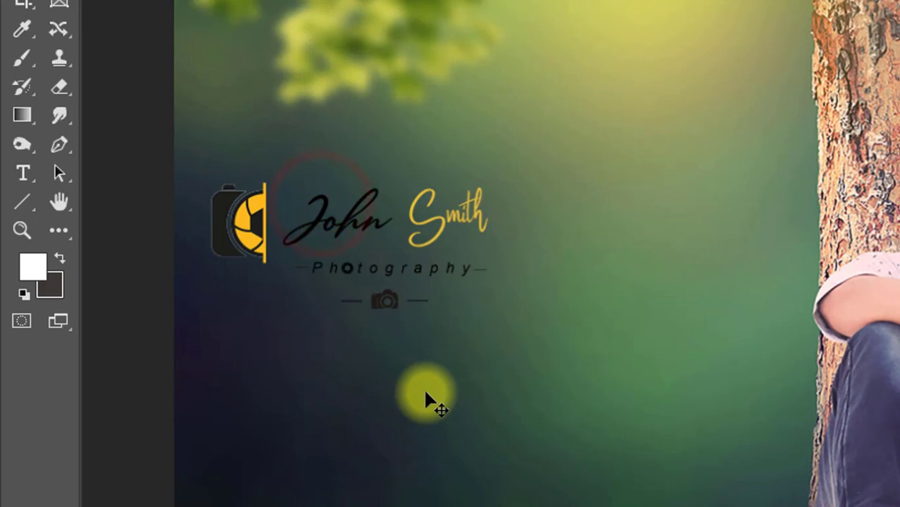
Step: Delete the black logo layer and make the white logo layer visible again
{"action": "left_click", "coordinate": [341, 252]}
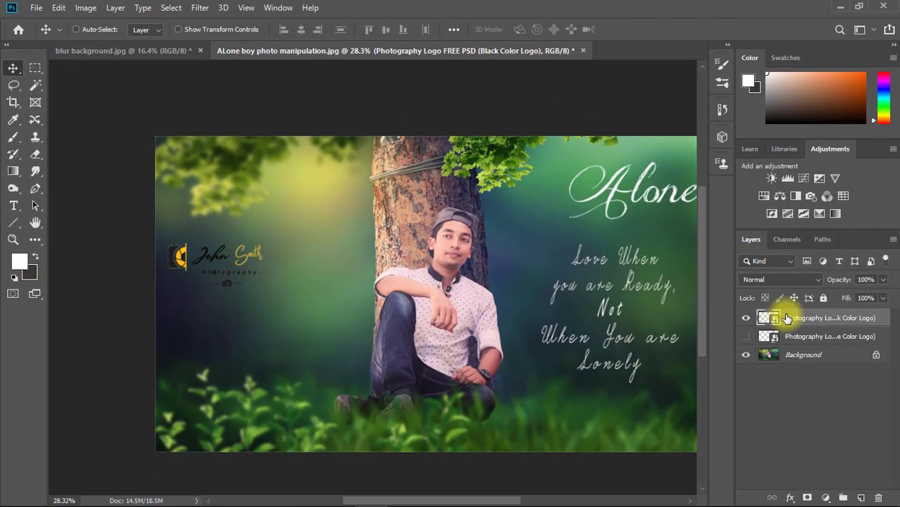
{"action": "key", "text": "Delete"}
{"action": "left_click", "coordinate": [744, 318]}
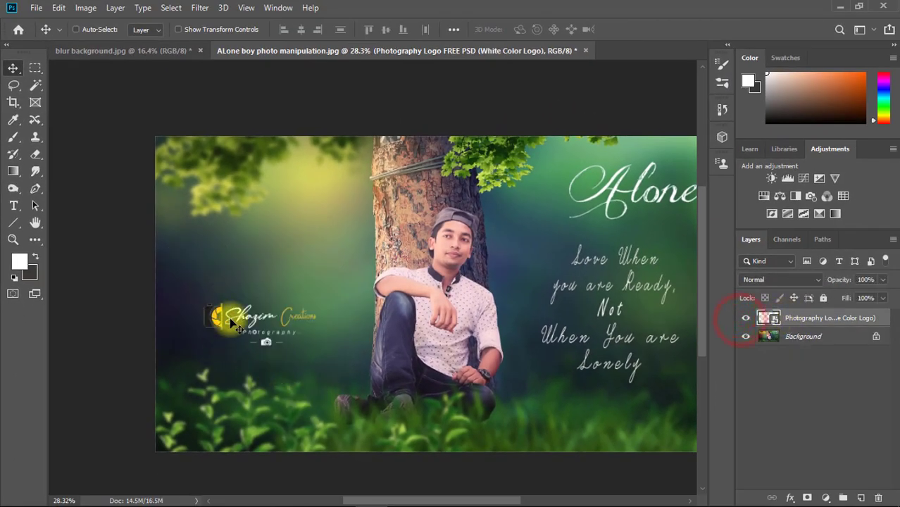
Step: Drag the black logo PSD from the desktop onto the blur background photo and commit it
{"action": "left_click", "coordinate": [151, 53]}
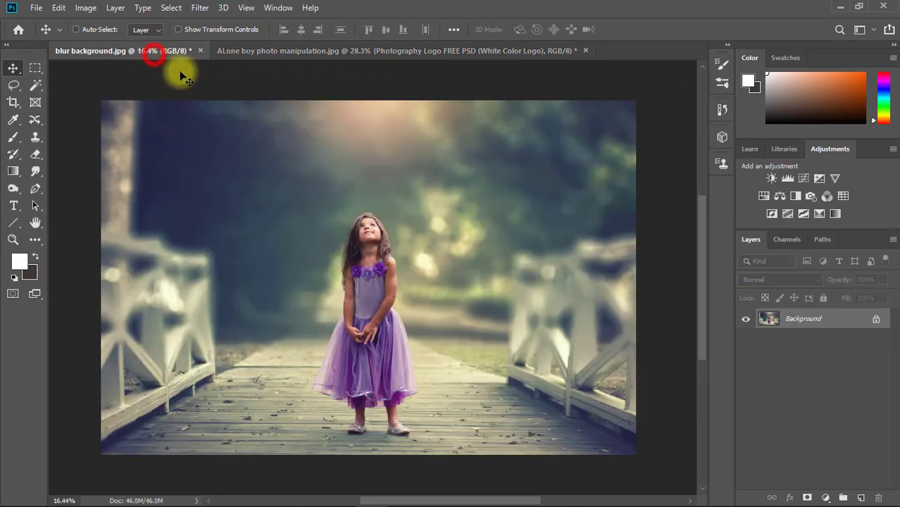
{"action": "left_click", "coordinate": [843, 6]}
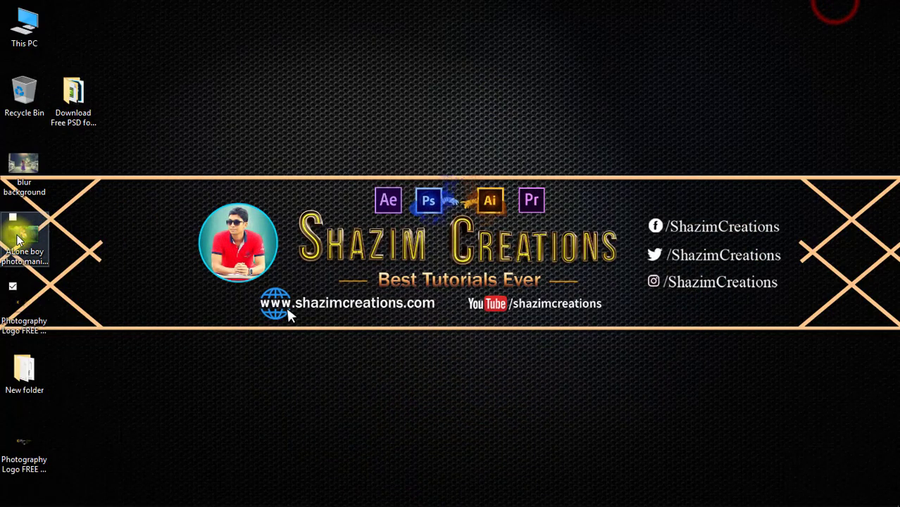
{"action": "left_click", "coordinate": [28, 307]}
{"action": "mouse_move", "coordinate": [28, 307]}
{"action": "left_mouse_down"}
{"action": "mouse_move", "coordinate": [384, 493]}
{"action": "mouse_move", "coordinate": [446, 231]}
{"action": "mouse_move", "coordinate": [603, 143]}
{"action": "left_mouse_up"}
{"action": "key", "text": "Return"}
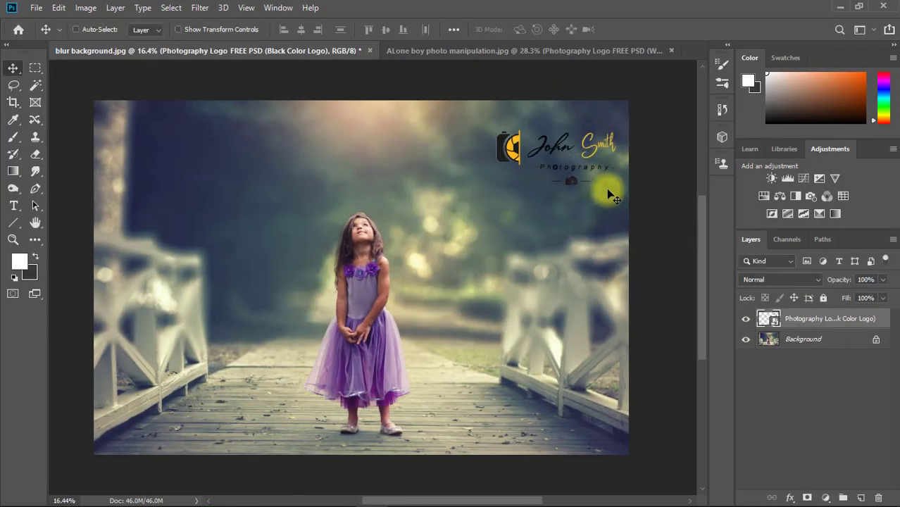
{"action": "left_click", "coordinate": [546, 174], "text": "ctrl"}
{"action": "left_click", "coordinate": [570, 200], "text": "alt"}
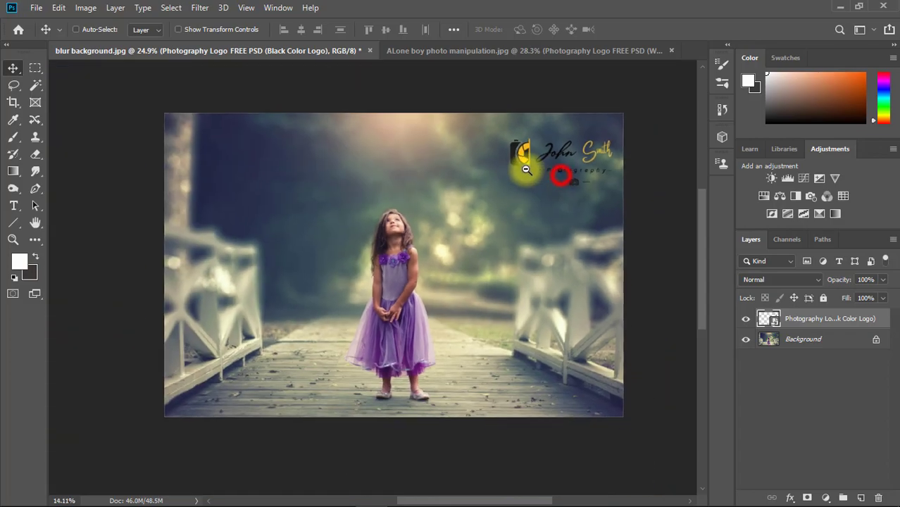
Step: Add the white logo to the photo, scaled to 153% and placed at the upper right
{"action": "left_click", "coordinate": [839, 5]}
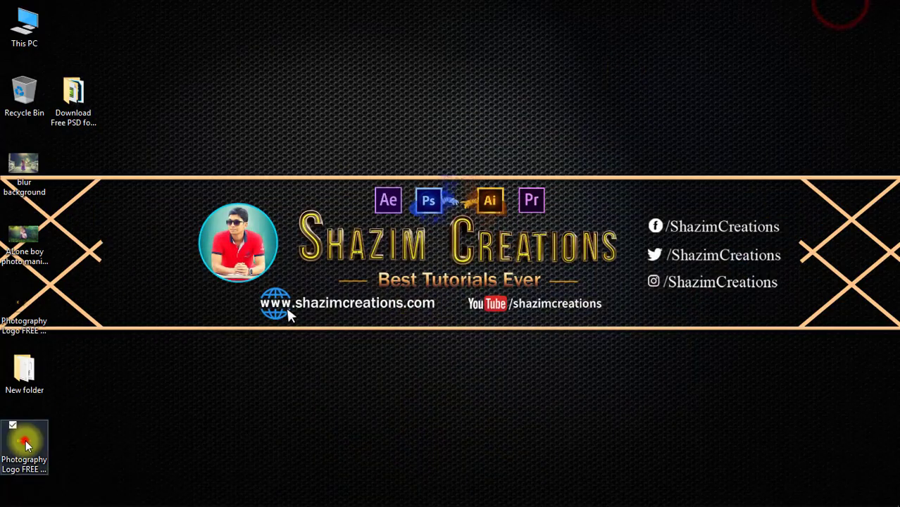
{"action": "left_click", "coordinate": [371, 494]}
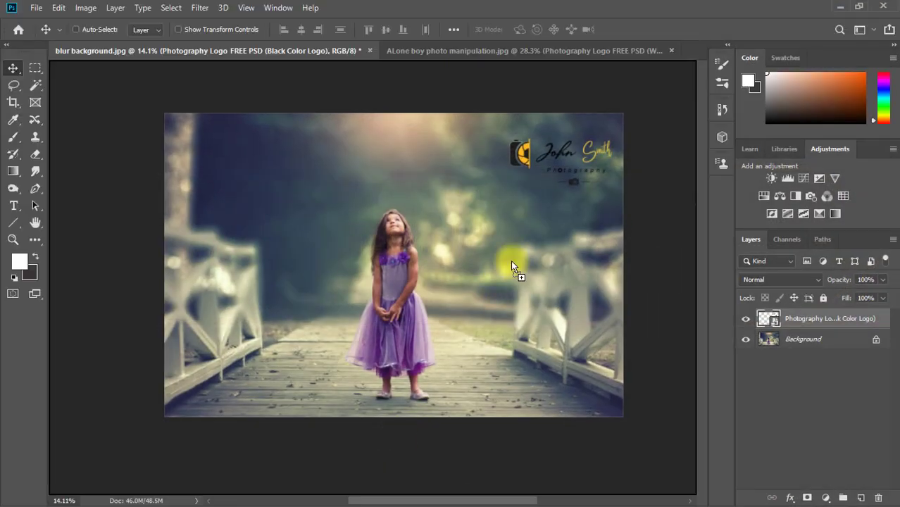
{"action": "left_click", "coordinate": [548, 200]}
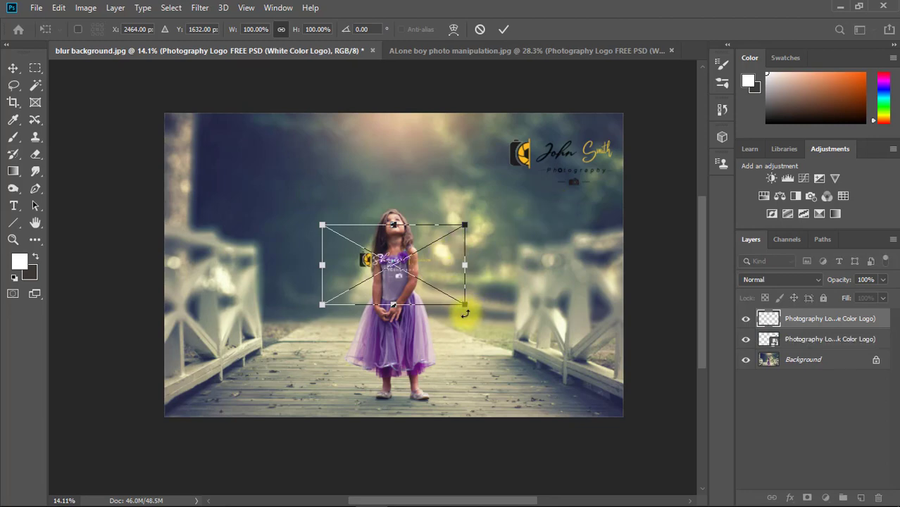
{"action": "left_click_drag", "start_coordinate": [463, 304], "coordinate": [536, 337]}
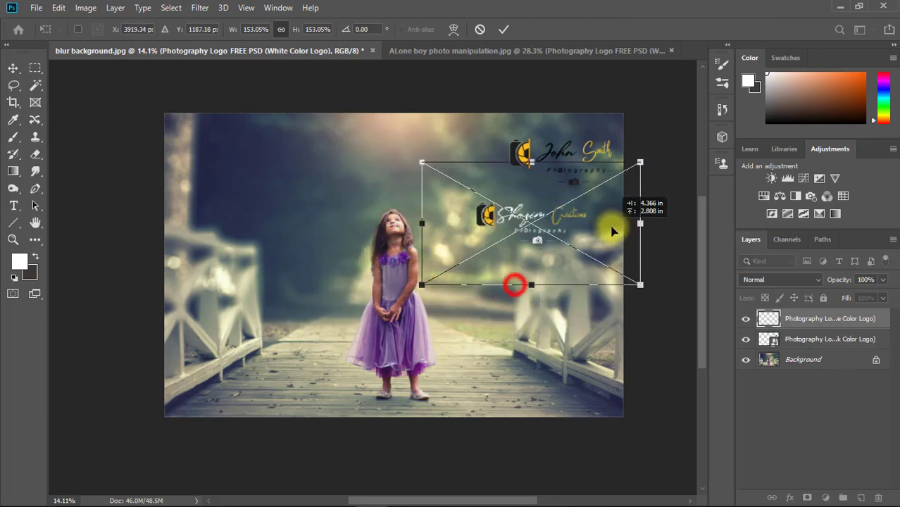
{"action": "left_click_drag", "start_coordinate": [514, 285], "coordinate": [631, 220]}
{"action": "key", "text": "Return"}
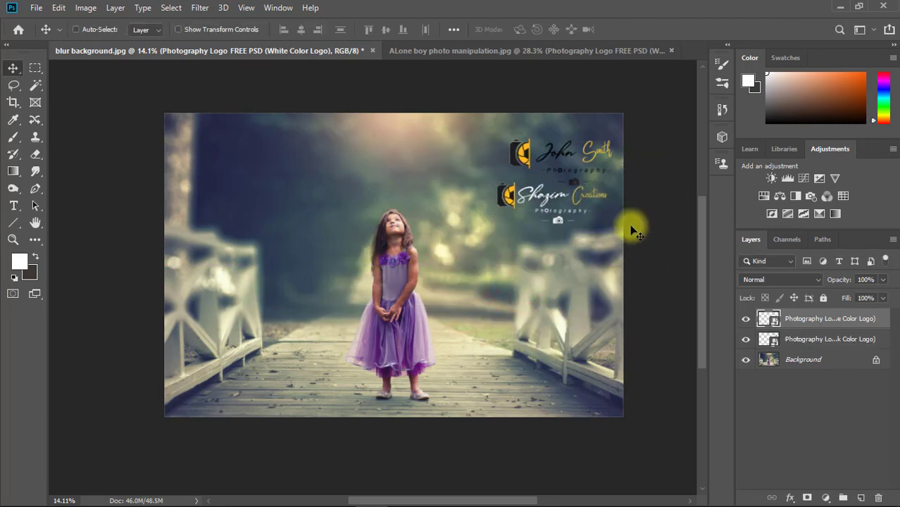
Step: Hide the black logo layer and try the white logo at different spots, including the bottom
{"action": "left_click", "coordinate": [746, 340]}
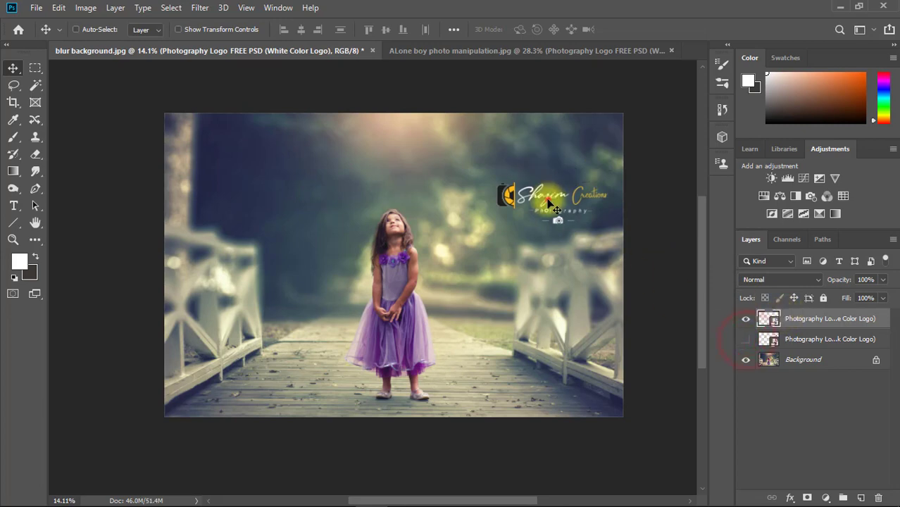
{"action": "left_click_drag", "start_coordinate": [550, 203], "coordinate": [556, 174]}
{"action": "mouse_move", "coordinate": [553, 218]}
{"action": "left_mouse_down"}
{"action": "mouse_move", "coordinate": [528, 180]}
{"action": "mouse_move", "coordinate": [503, 174]}
{"action": "left_mouse_up"}
{"action": "scroll", "coordinate": [546, 177], "scroll_direction": "up", "scroll_amount": 3}
{"action": "scroll", "coordinate": [546, 177], "scroll_direction": "down", "scroll_amount": 2}
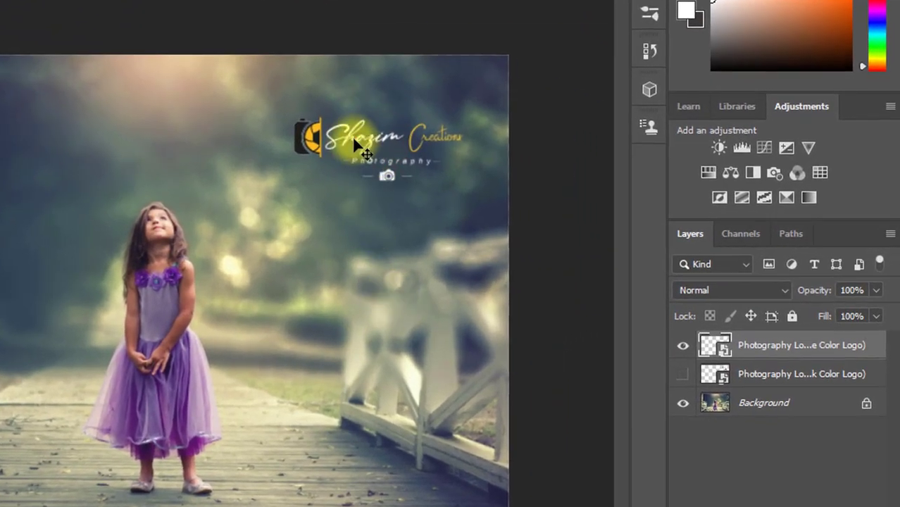
{"action": "mouse_move", "coordinate": [356, 144]}
{"action": "left_mouse_down"}
{"action": "mouse_move", "coordinate": [346, 447]}
{"action": "mouse_move", "coordinate": [371, 465]}
{"action": "mouse_move", "coordinate": [357, 475]}
{"action": "mouse_move", "coordinate": [322, 464]}
{"action": "left_mouse_up"}
Step: Settle the white logo in the photo's top-left corner, zooming in to fine-tune its position
{"action": "left_click", "coordinate": [325, 461], "text": "ctrl+space"}
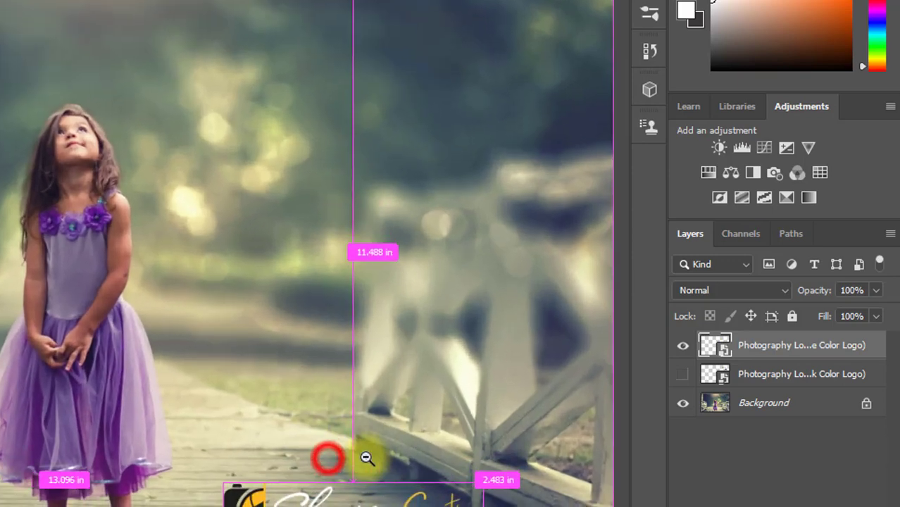
{"action": "scroll", "coordinate": [327, 459], "scroll_direction": "down", "scroll_amount": 2}
{"action": "left_click", "coordinate": [321, 324], "text": "alt+space"}
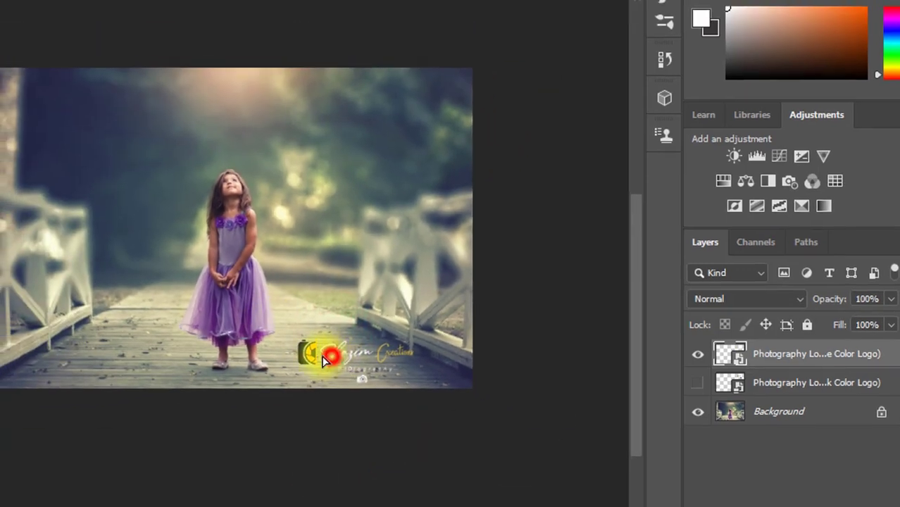
{"action": "left_click_drag", "start_coordinate": [318, 345], "coordinate": [219, 212]}
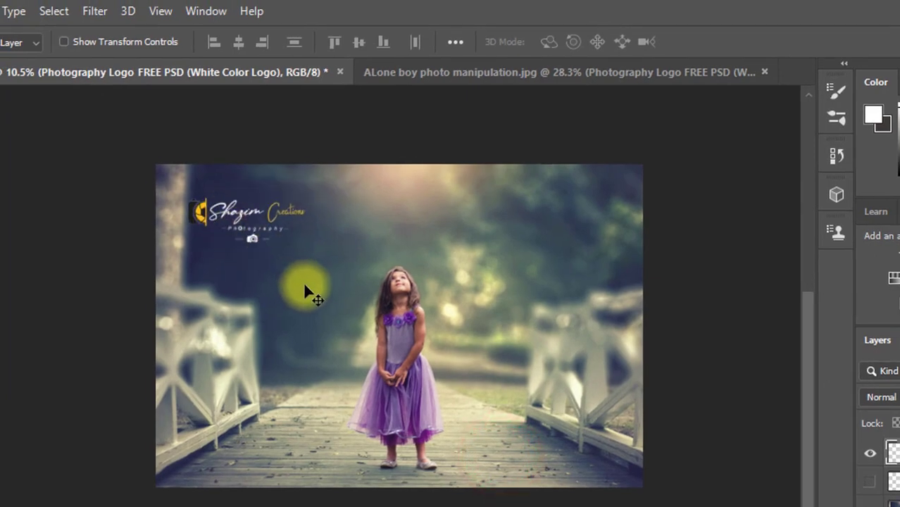
{"action": "mouse_move", "coordinate": [226, 214]}
{"action": "left_mouse_down"}
{"action": "mouse_move", "coordinate": [236, 198]}
{"action": "mouse_move", "coordinate": [292, 205]}
{"action": "left_mouse_up"}
{"action": "left_click", "coordinate": [292, 205]}
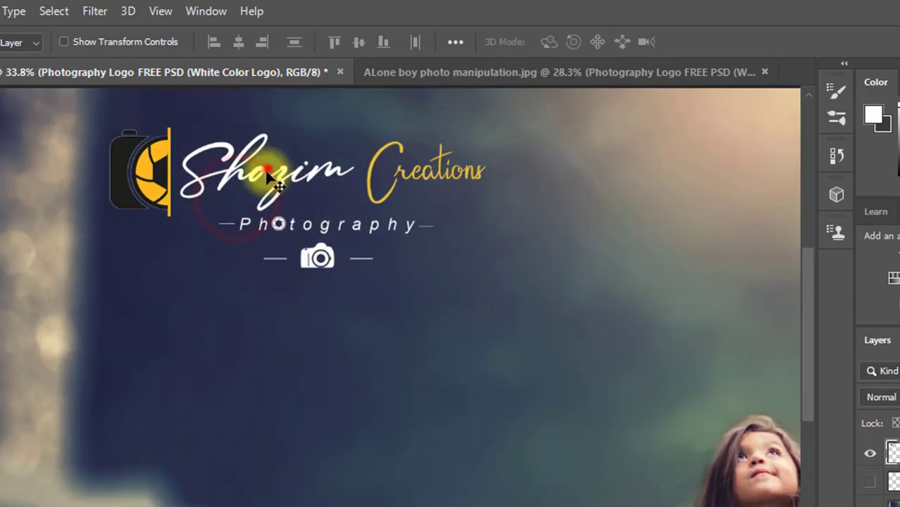
{"action": "left_click_drag", "start_coordinate": [268, 167], "coordinate": [290, 244]}
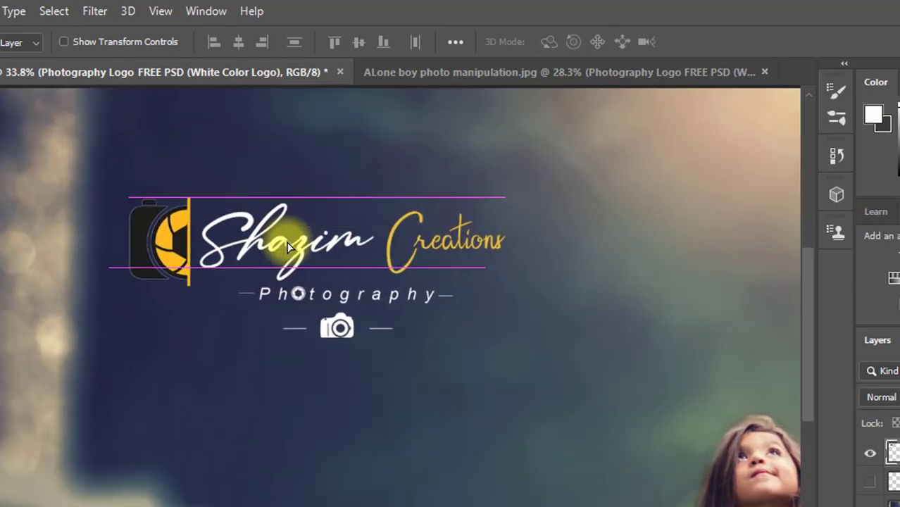
{"action": "left_click", "coordinate": [394, 352], "text": "alt"}
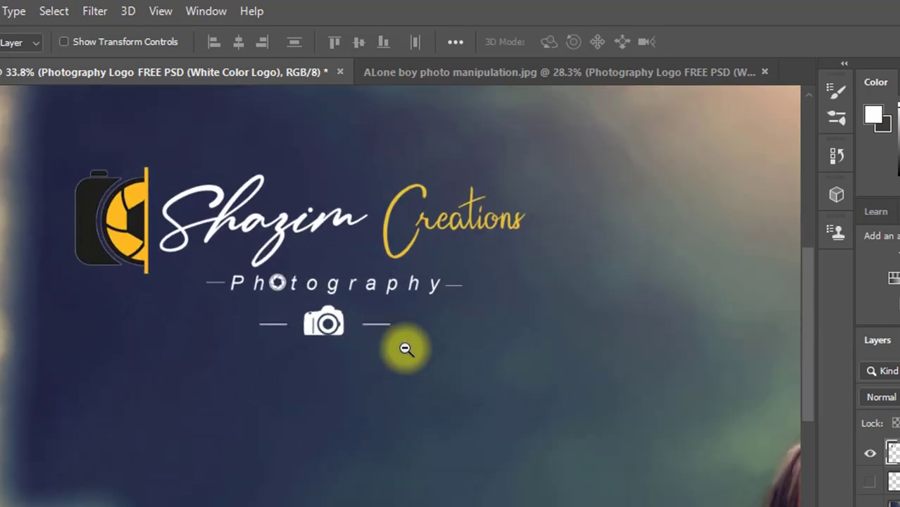
{"action": "left_click", "coordinate": [359, 334], "text": "alt"}
{"action": "left_click", "coordinate": [332, 329], "text": "alt"}
{"action": "left_click", "coordinate": [333, 329], "text": "alt"}
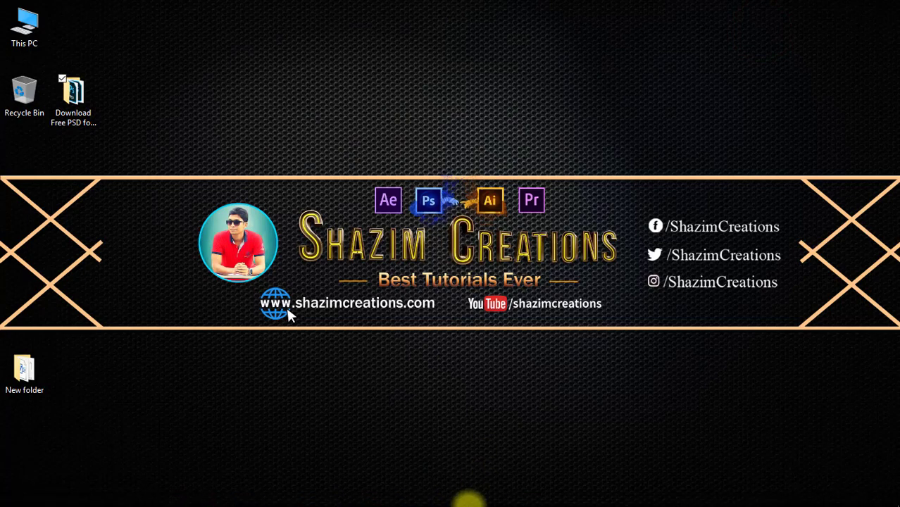
{"action": "left_click", "coordinate": [467, 494]}
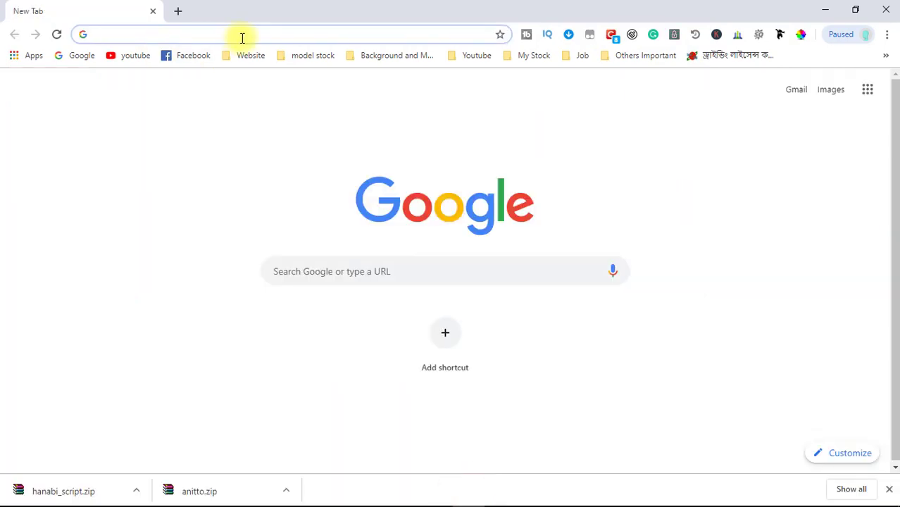
{"action": "type", "text": "www.you"}
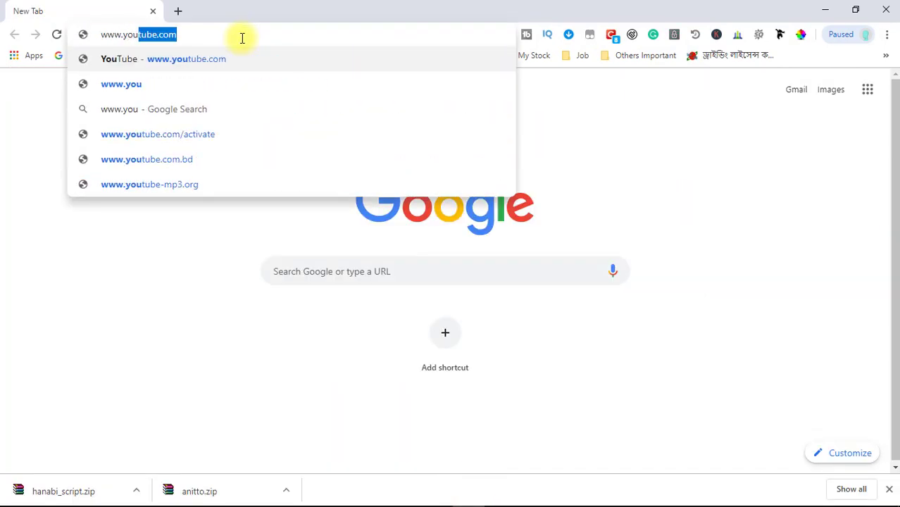
{"action": "type", "text": "tube."}
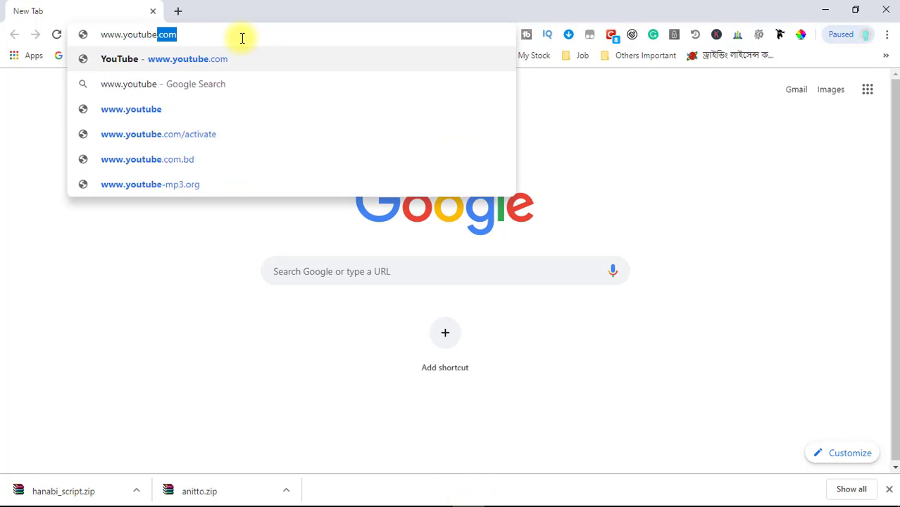
{"action": "type", "text": "com/sha"}
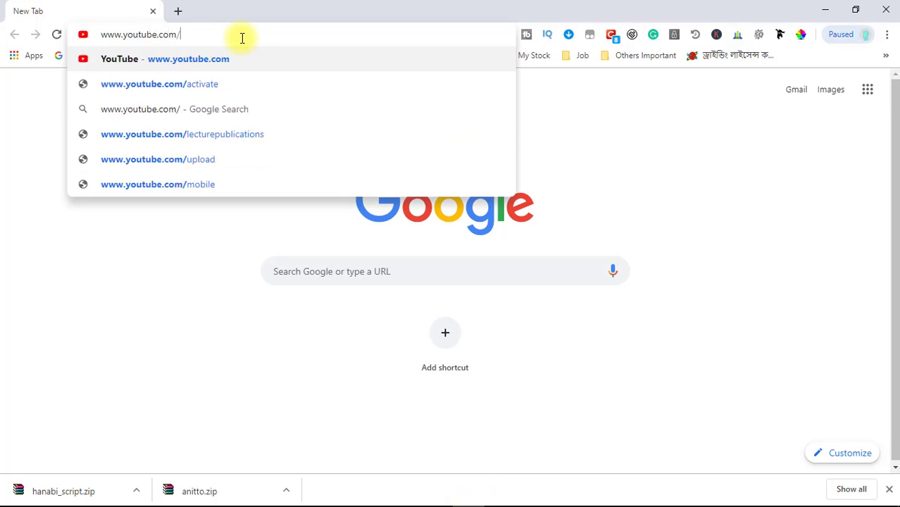
{"action": "type", "text": "zim"}
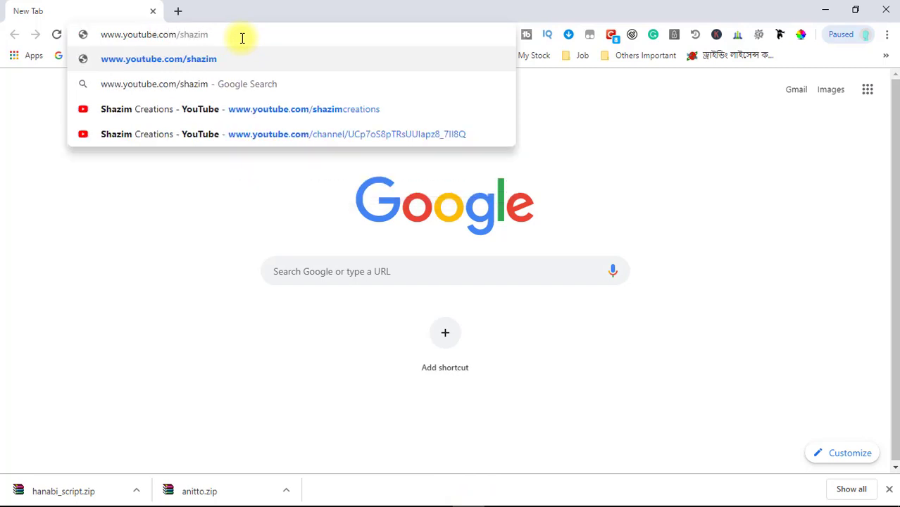
{"action": "type", "text": "creations"}
{"action": "key", "text": "Return"}
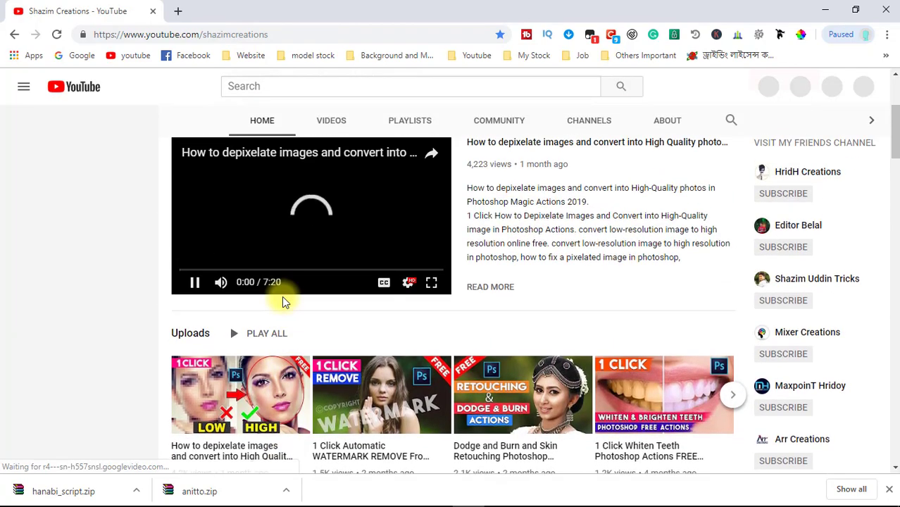
{"action": "left_click", "coordinate": [196, 285]}
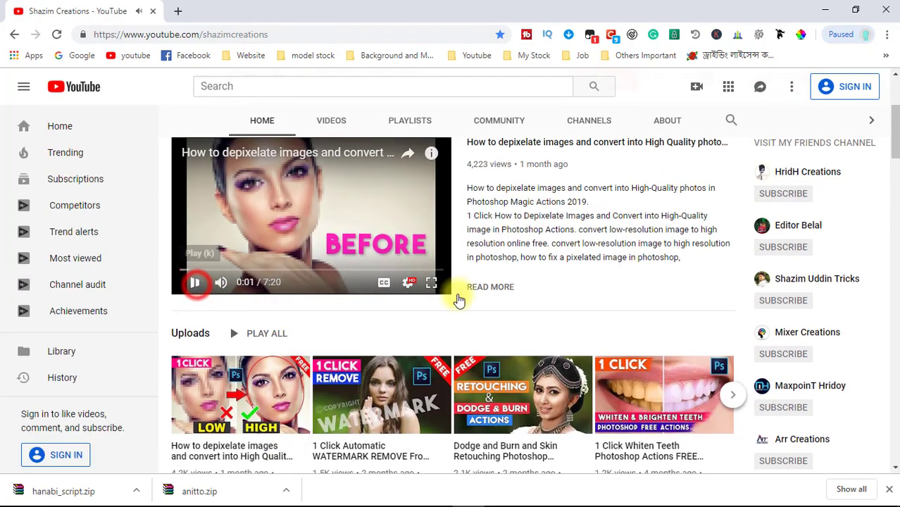
{"action": "left_click", "coordinate": [188, 287]}
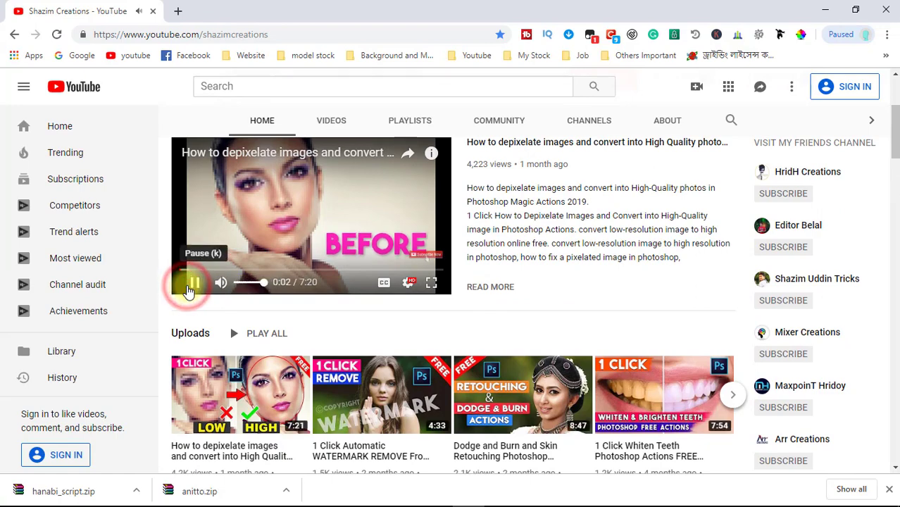
Step: Scroll down through the channel's playlists and back up to the banner
{"action": "scroll", "coordinate": [594, 341], "scroll_direction": "up", "scroll_amount": 1}
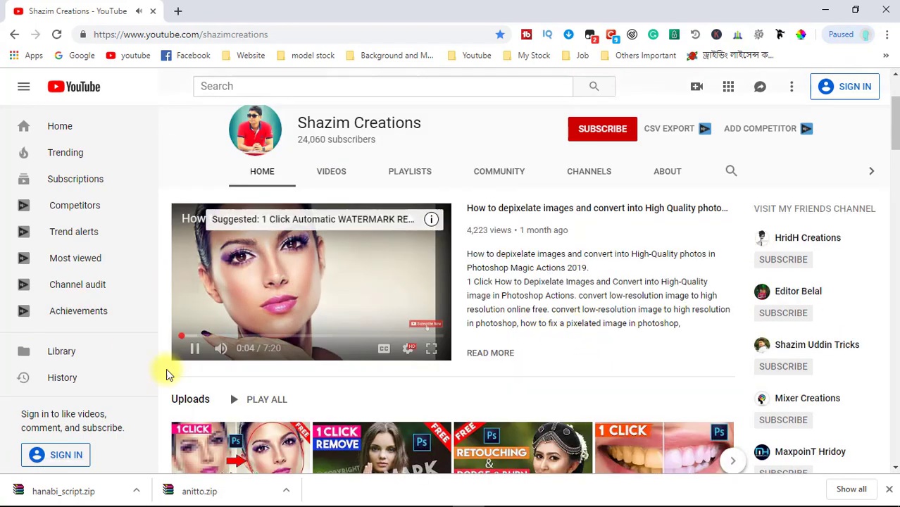
{"action": "scroll", "coordinate": [567, 308], "scroll_direction": "down", "scroll_amount": 4}
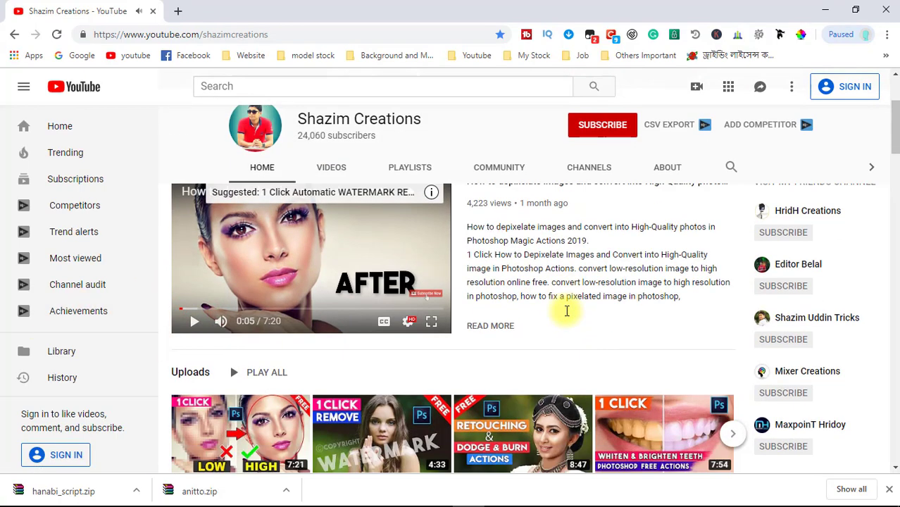
{"action": "scroll", "coordinate": [597, 271], "scroll_direction": "down", "scroll_amount": 2}
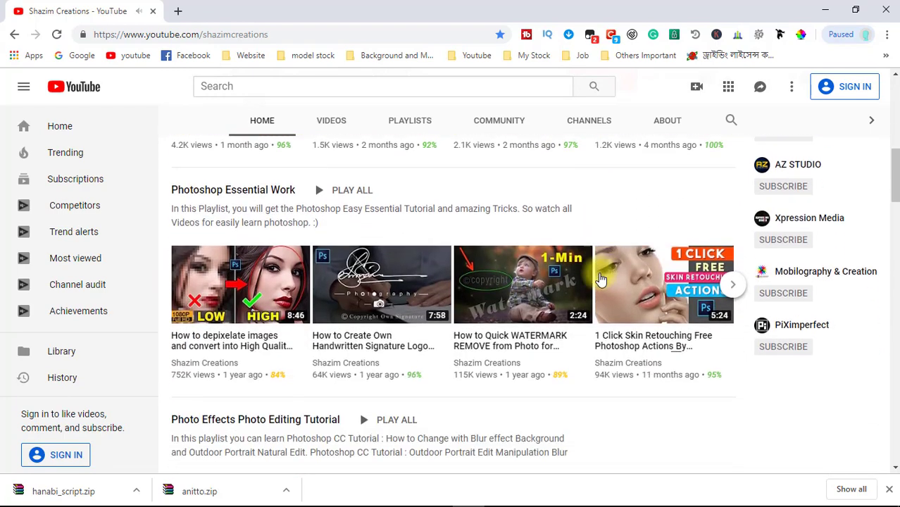
{"action": "scroll", "coordinate": [669, 359], "scroll_direction": "down", "scroll_amount": 2}
{"action": "scroll", "coordinate": [669, 364], "scroll_direction": "down", "scroll_amount": 1}
{"action": "scroll", "coordinate": [666, 364], "scroll_direction": "down", "scroll_amount": 1}
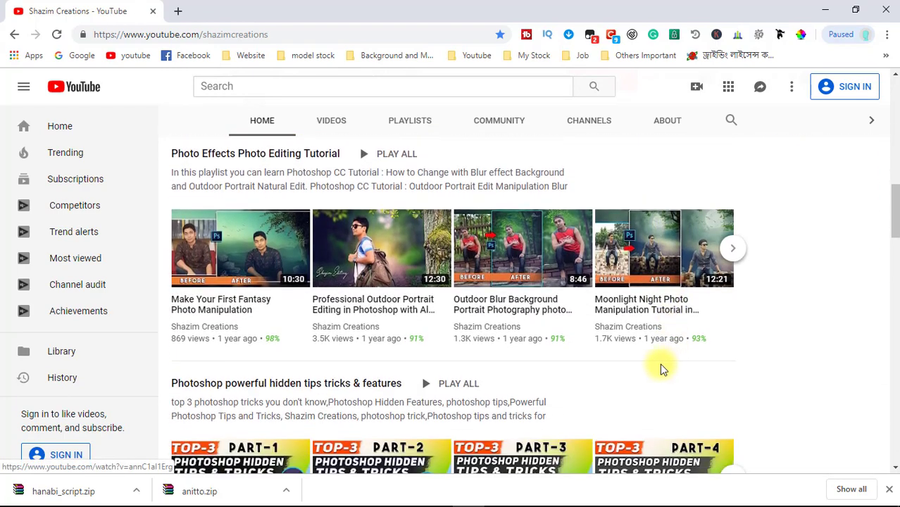
{"action": "scroll", "coordinate": [661, 365], "scroll_direction": "down", "scroll_amount": 2}
{"action": "scroll", "coordinate": [516, 268], "scroll_direction": "down", "scroll_amount": 2}
{"action": "scroll", "coordinate": [611, 288], "scroll_direction": "down", "scroll_amount": 3}
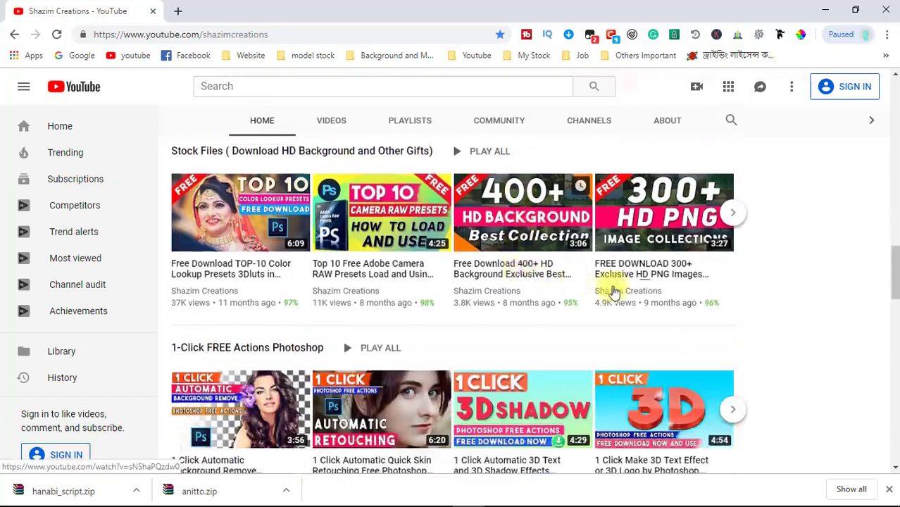
{"action": "scroll", "coordinate": [620, 292], "scroll_direction": "down", "scroll_amount": 2}
{"action": "scroll", "coordinate": [633, 297], "scroll_direction": "down", "scroll_amount": 2}
{"action": "scroll", "coordinate": [632, 297], "scroll_direction": "down", "scroll_amount": 2}
{"action": "scroll", "coordinate": [613, 297], "scroll_direction": "down", "scroll_amount": 5}
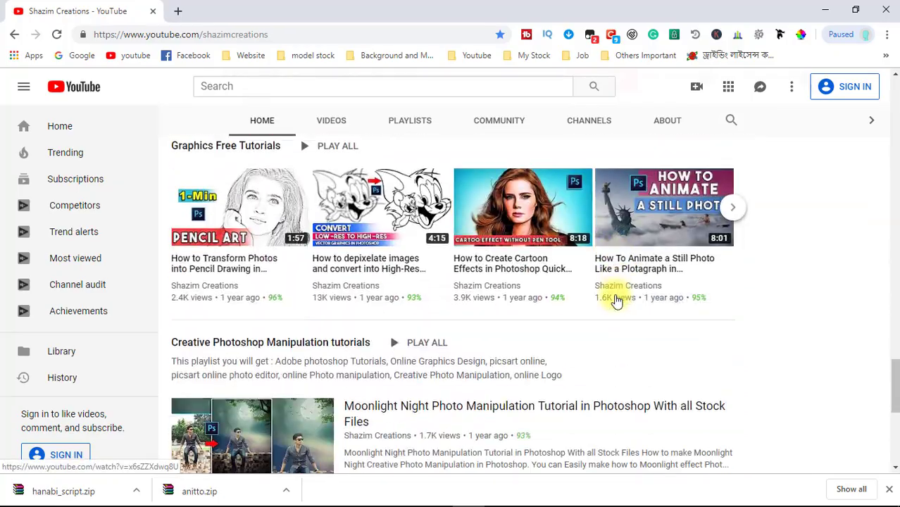
{"action": "scroll", "coordinate": [612, 297], "scroll_direction": "down", "scroll_amount": 5}
{"action": "scroll", "coordinate": [615, 297], "scroll_direction": "up", "scroll_amount": 5}
{"action": "scroll", "coordinate": [614, 299], "scroll_direction": "up", "scroll_amount": 5}
{"action": "scroll", "coordinate": [616, 297], "scroll_direction": "up", "scroll_amount": 5}
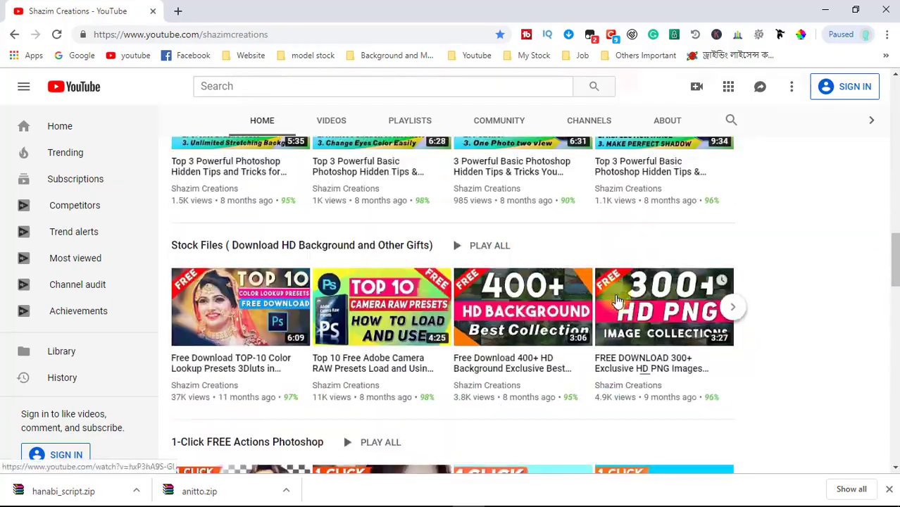
{"action": "scroll", "coordinate": [618, 296], "scroll_direction": "up", "scroll_amount": 5}
{"action": "scroll", "coordinate": [618, 295], "scroll_direction": "up", "scroll_amount": 1}
{"action": "scroll", "coordinate": [618, 295], "scroll_direction": "up", "scroll_amount": 3}
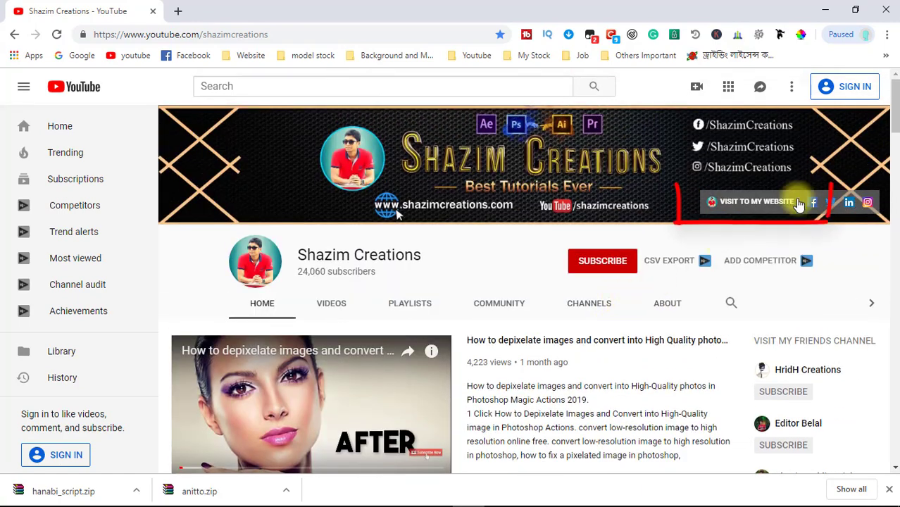
{"action": "left_click", "coordinate": [753, 203]}
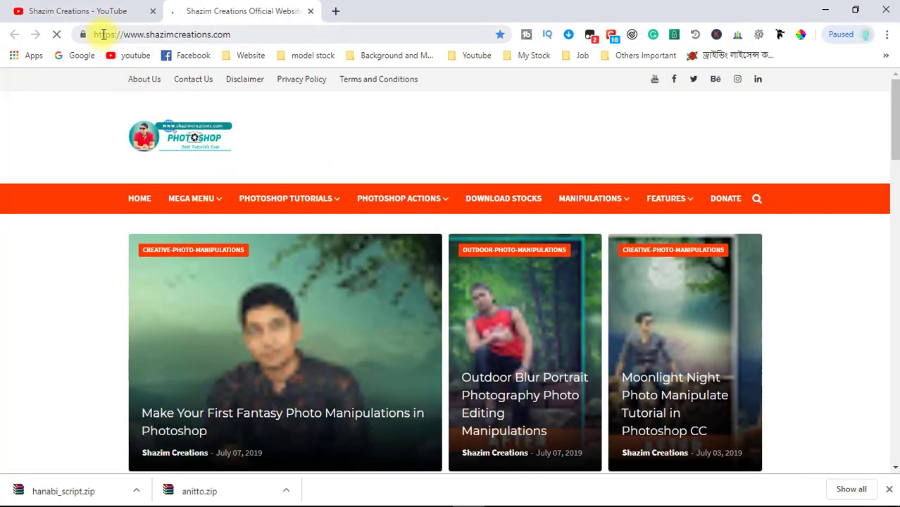
{"action": "left_click_drag", "start_coordinate": [232, 36], "coordinate": [94, 37]}
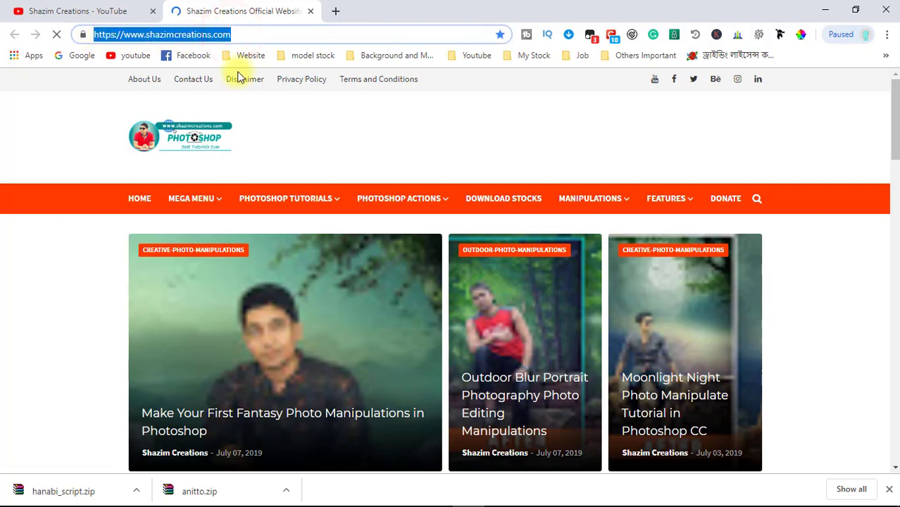
{"action": "scroll", "coordinate": [387, 181], "scroll_direction": "down", "scroll_amount": 1}
{"action": "scroll", "coordinate": [387, 184], "scroll_direction": "down", "scroll_amount": 3}
{"action": "scroll", "coordinate": [406, 275], "scroll_direction": "down", "scroll_amount": 1}
{"action": "scroll", "coordinate": [407, 276], "scroll_direction": "down", "scroll_amount": 5}
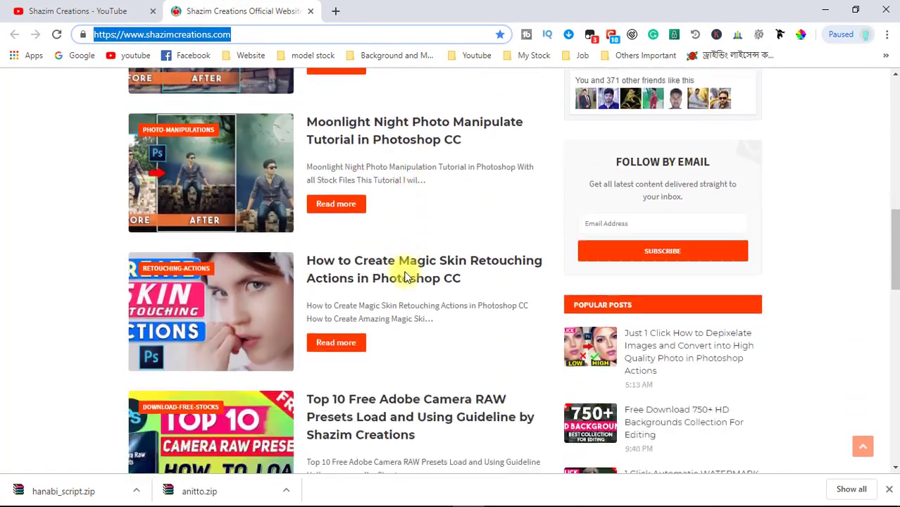
{"action": "scroll", "coordinate": [405, 277], "scroll_direction": "down", "scroll_amount": 1}
{"action": "scroll", "coordinate": [406, 276], "scroll_direction": "down", "scroll_amount": 4}
{"action": "scroll", "coordinate": [406, 276], "scroll_direction": "down", "scroll_amount": 2}
{"action": "scroll", "coordinate": [406, 276], "scroll_direction": "down", "scroll_amount": 5}
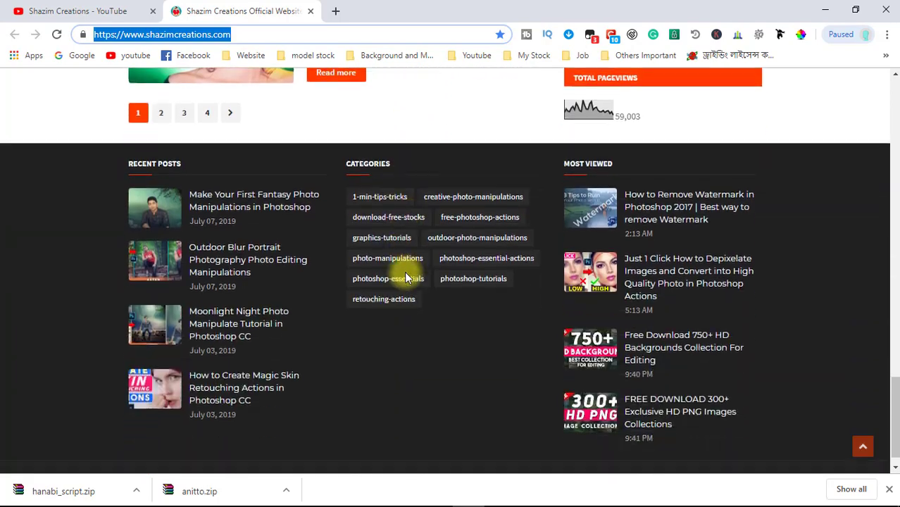
{"action": "scroll", "coordinate": [406, 277], "scroll_direction": "down", "scroll_amount": 1}
{"action": "scroll", "coordinate": [405, 277], "scroll_direction": "up", "scroll_amount": 1}
{"action": "scroll", "coordinate": [406, 277], "scroll_direction": "up", "scroll_amount": 3}
{"action": "scroll", "coordinate": [405, 277], "scroll_direction": "up", "scroll_amount": 3}
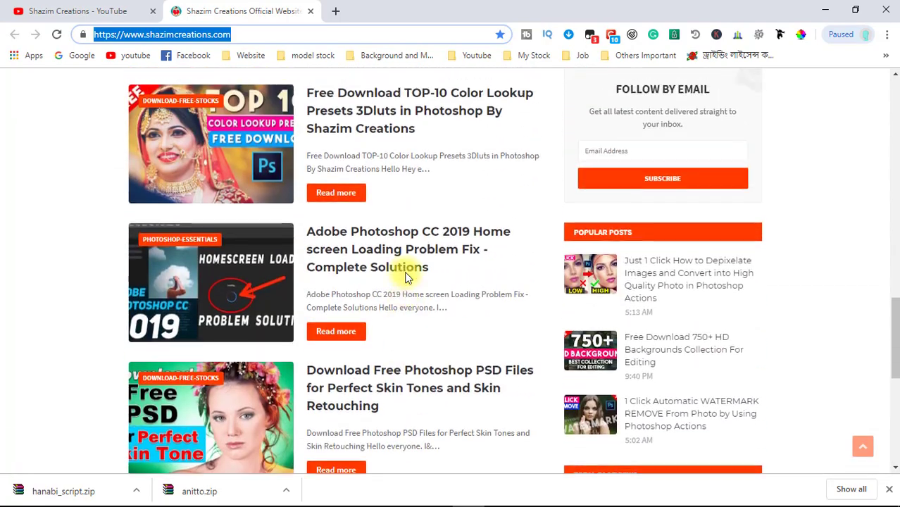
{"action": "scroll", "coordinate": [406, 277], "scroll_direction": "up", "scroll_amount": 3}
{"action": "scroll", "coordinate": [405, 274], "scroll_direction": "up", "scroll_amount": 4}
{"action": "scroll", "coordinate": [406, 274], "scroll_direction": "up", "scroll_amount": 5}
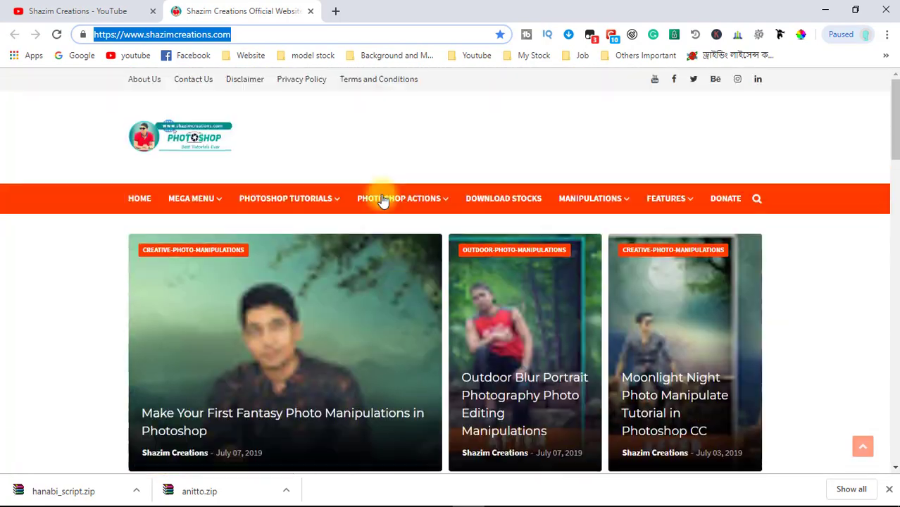
Step: Close the website tab and Google 'Shazim Creations' in a new tab
{"action": "left_click", "coordinate": [312, 12]}
{"action": "left_click", "coordinate": [177, 11]}
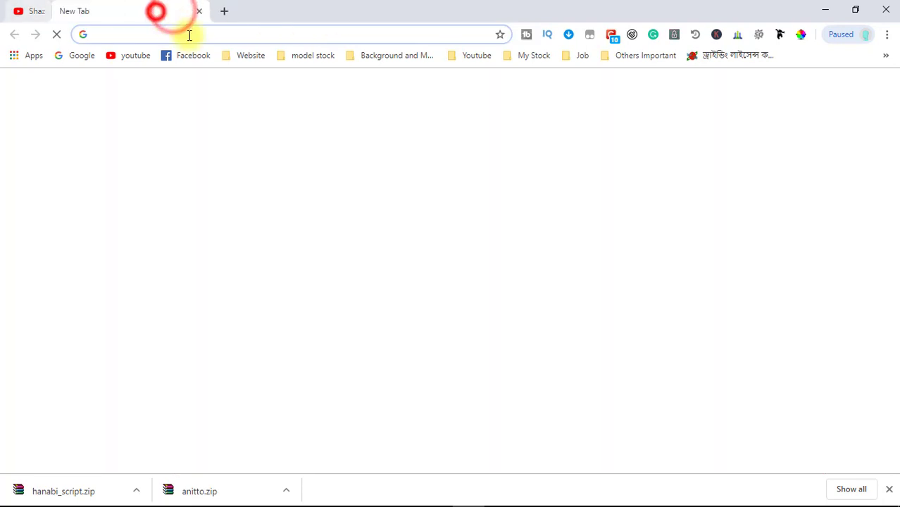
{"action": "type", "text": "Sh"}
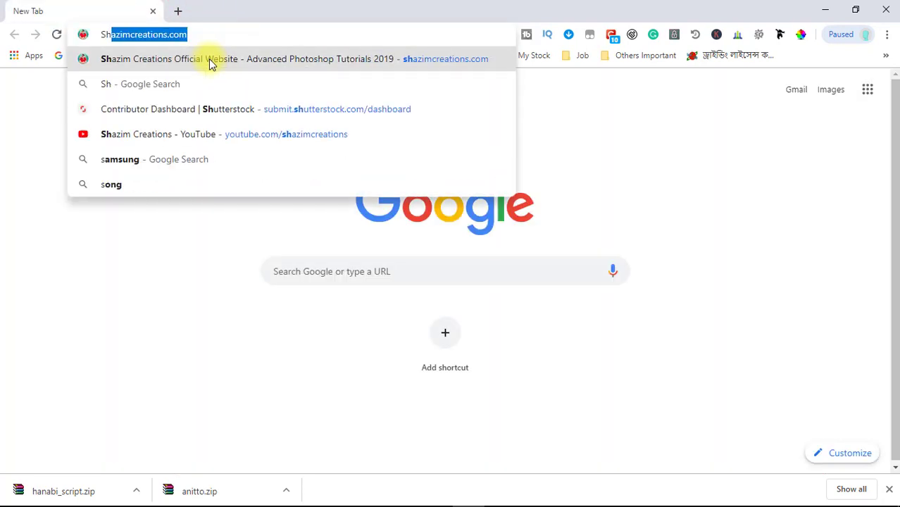
{"action": "type", "text": "azim C"}
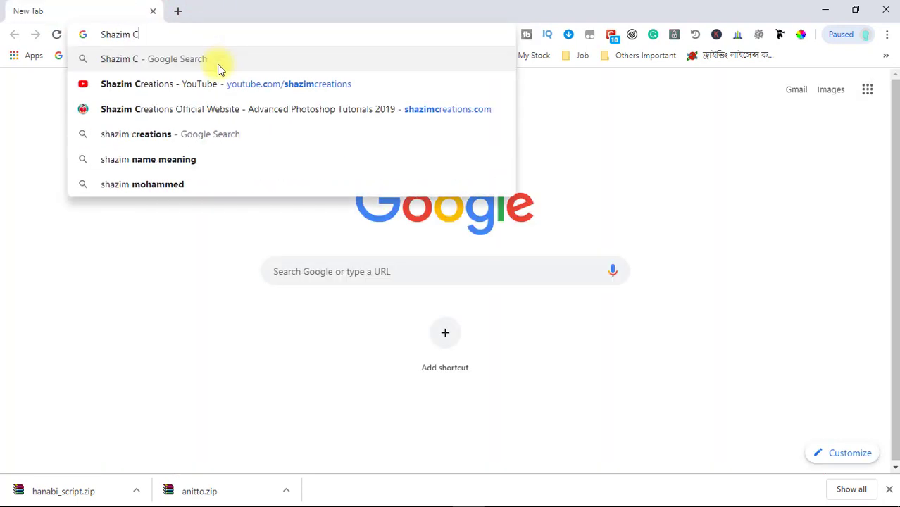
{"action": "type", "text": "reations"}
{"action": "key", "text": "Return"}
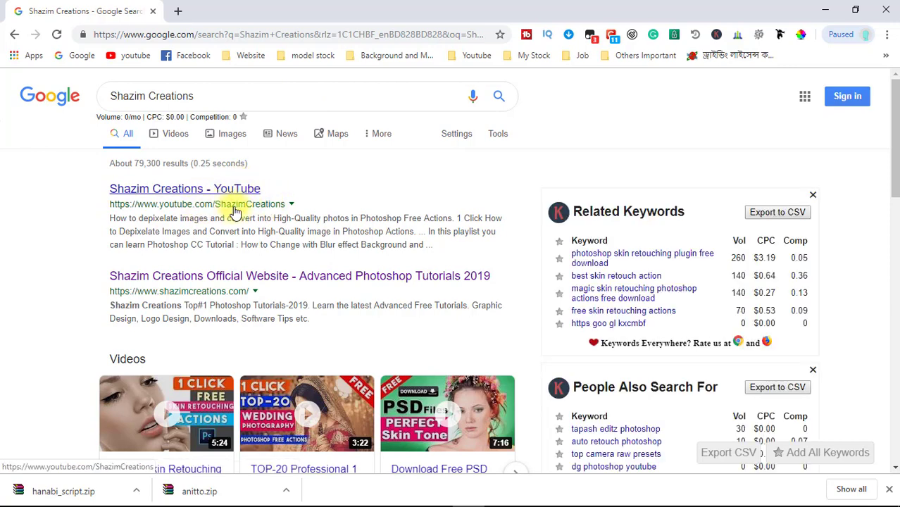
Step: Look over the search results and open the official Shazim Creations website result
{"action": "scroll", "coordinate": [243, 199], "scroll_direction": "down", "scroll_amount": 3}
{"action": "scroll", "coordinate": [294, 231], "scroll_direction": "up", "scroll_amount": 3}
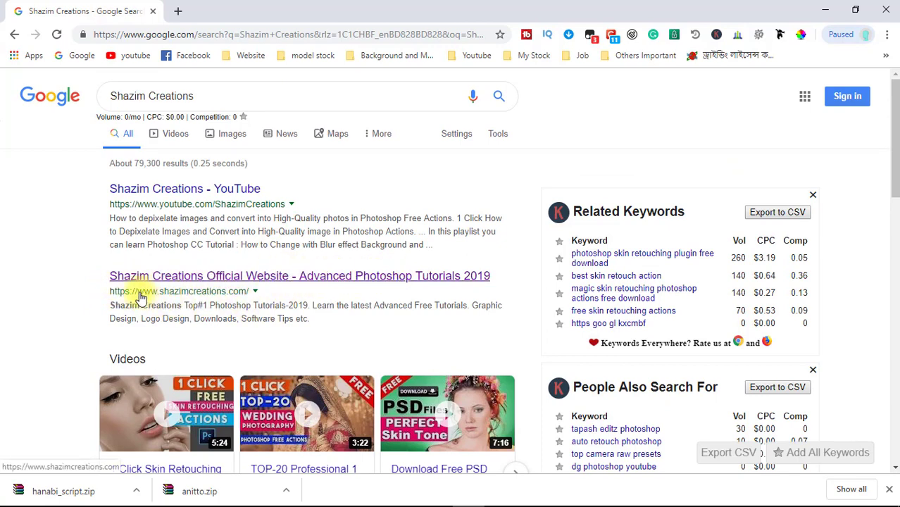
{"action": "scroll", "coordinate": [261, 295], "scroll_direction": "down", "scroll_amount": 3}
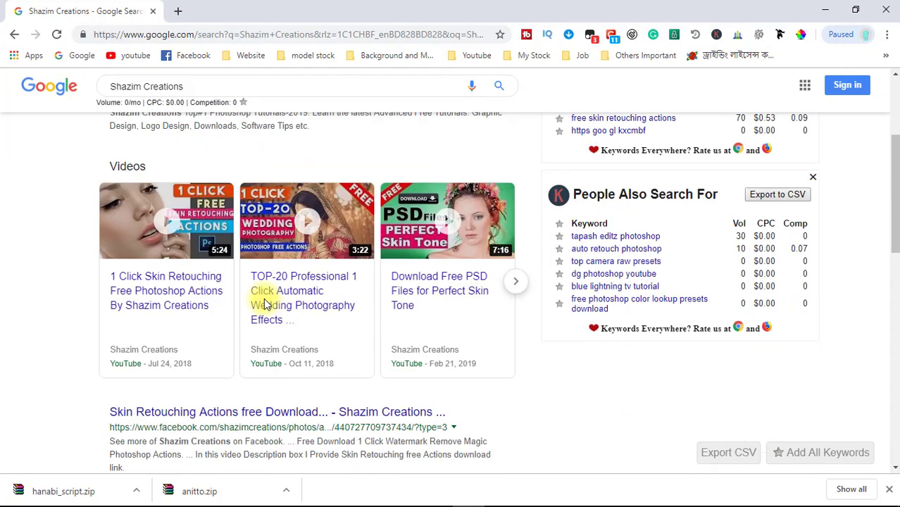
{"action": "scroll", "coordinate": [263, 302], "scroll_direction": "down", "scroll_amount": 1}
{"action": "scroll", "coordinate": [267, 310], "scroll_direction": "up", "scroll_amount": 2}
{"action": "scroll", "coordinate": [280, 317], "scroll_direction": "up", "scroll_amount": 2}
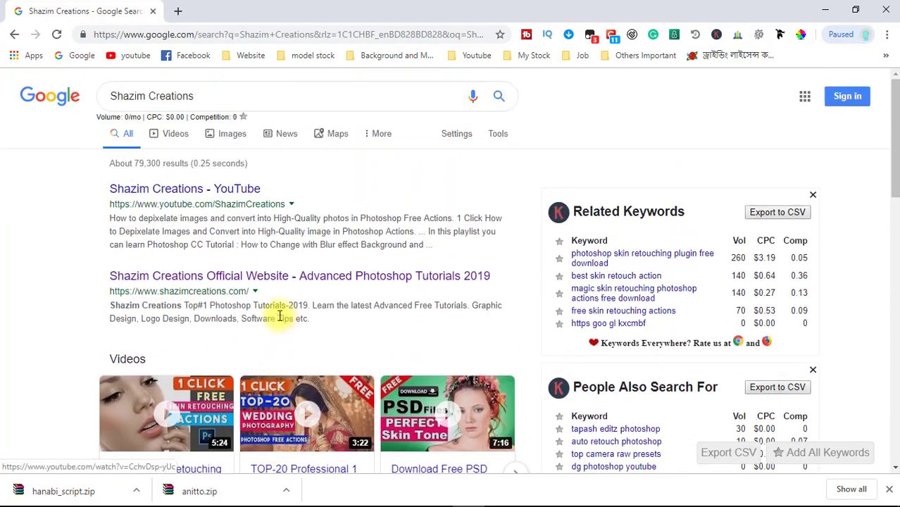
{"action": "left_click", "coordinate": [215, 280]}
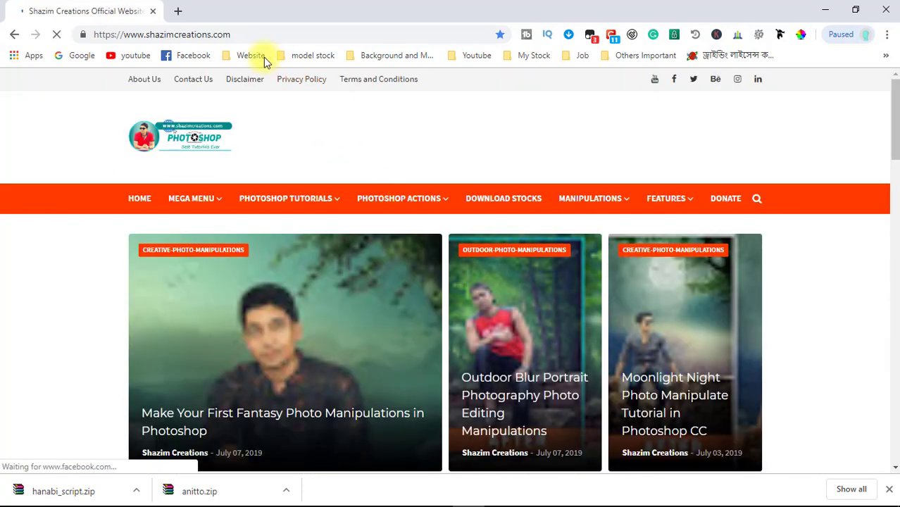
Step: Scroll down through the shazimcreations.com homepage posts and back up to the top
{"action": "scroll", "coordinate": [357, 166], "scroll_direction": "down", "scroll_amount": 2}
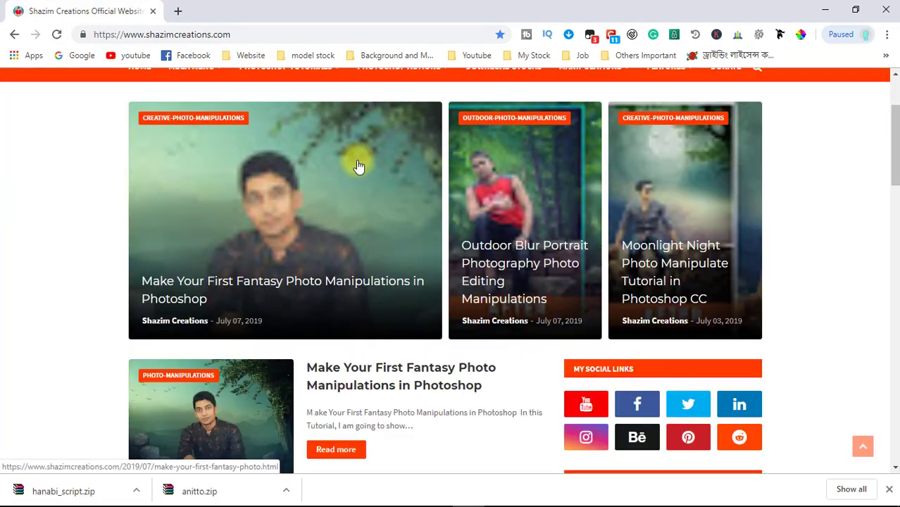
{"action": "scroll", "coordinate": [357, 160], "scroll_direction": "down", "scroll_amount": 3}
{"action": "scroll", "coordinate": [363, 174], "scroll_direction": "down", "scroll_amount": 2}
{"action": "scroll", "coordinate": [366, 176], "scroll_direction": "up", "scroll_amount": 4}
{"action": "scroll", "coordinate": [367, 176], "scroll_direction": "up", "scroll_amount": 3}
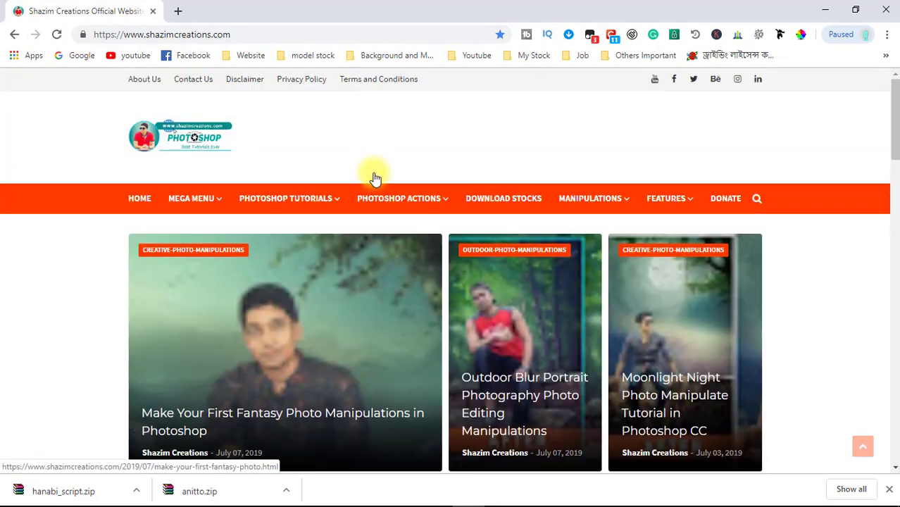
{"action": "scroll", "coordinate": [525, 250], "scroll_direction": "down", "scroll_amount": 2}
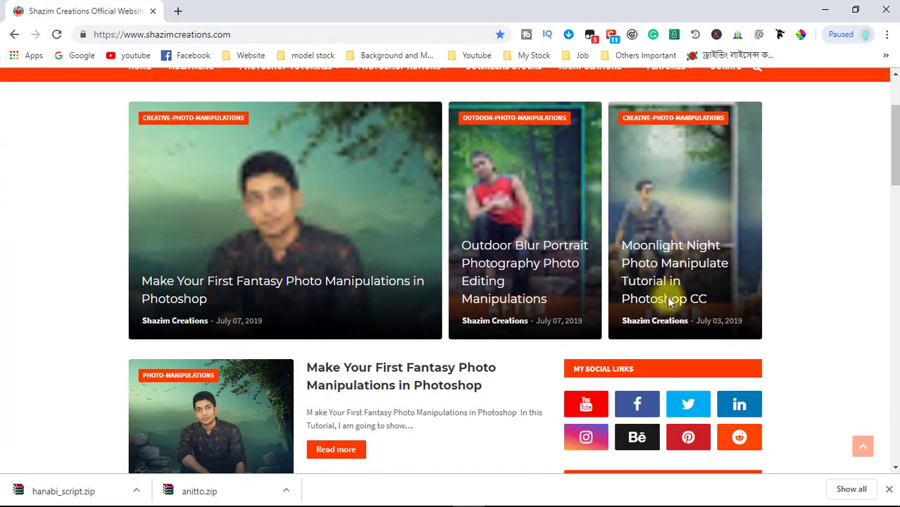
{"action": "scroll", "coordinate": [673, 304], "scroll_direction": "down", "scroll_amount": 2}
{"action": "scroll", "coordinate": [672, 304], "scroll_direction": "down", "scroll_amount": 6}
{"action": "scroll", "coordinate": [672, 304], "scroll_direction": "down", "scroll_amount": 2}
{"action": "scroll", "coordinate": [672, 305], "scroll_direction": "down", "scroll_amount": 3}
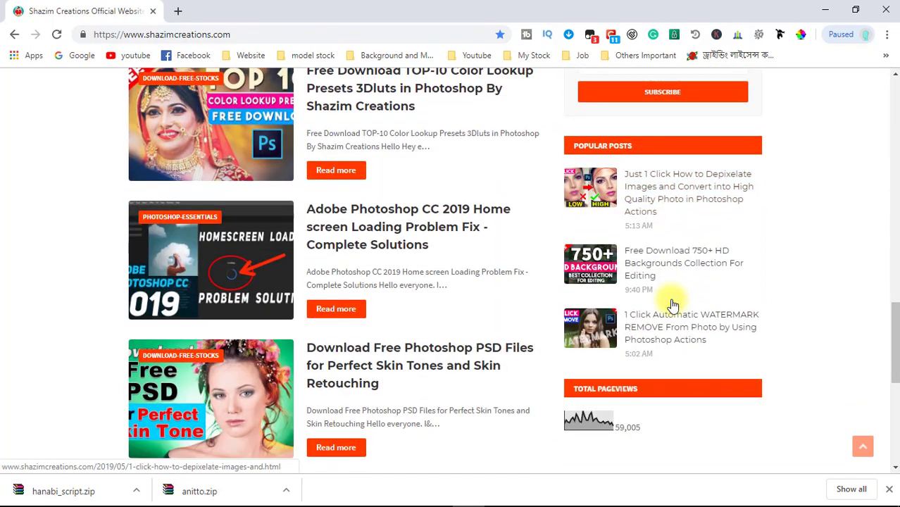
{"action": "scroll", "coordinate": [672, 304], "scroll_direction": "down", "scroll_amount": 5}
{"action": "scroll", "coordinate": [673, 304], "scroll_direction": "down", "scroll_amount": 2}
{"action": "scroll", "coordinate": [673, 304], "scroll_direction": "up", "scroll_amount": 4}
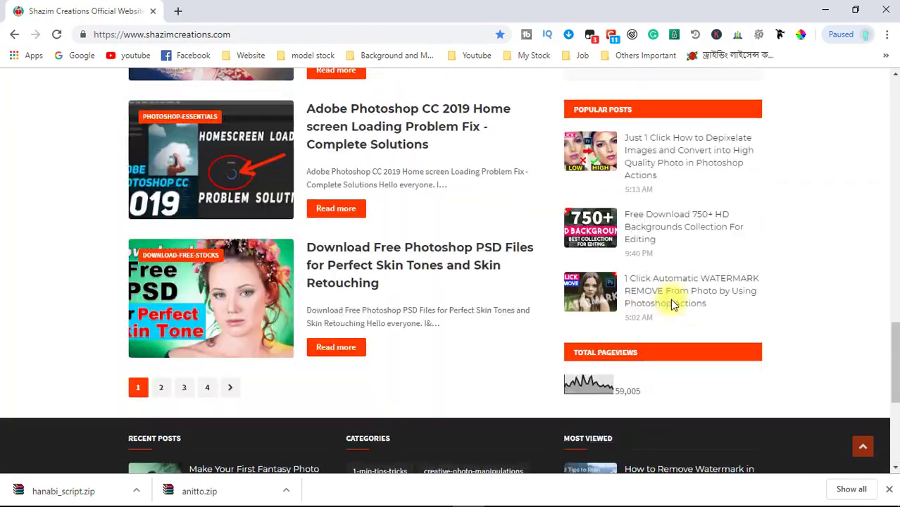
{"action": "scroll", "coordinate": [672, 304], "scroll_direction": "up", "scroll_amount": 4}
{"action": "scroll", "coordinate": [672, 304], "scroll_direction": "up", "scroll_amount": 3}
{"action": "scroll", "coordinate": [672, 304], "scroll_direction": "up", "scroll_amount": 3}
{"action": "scroll", "coordinate": [672, 304], "scroll_direction": "up", "scroll_amount": 2}
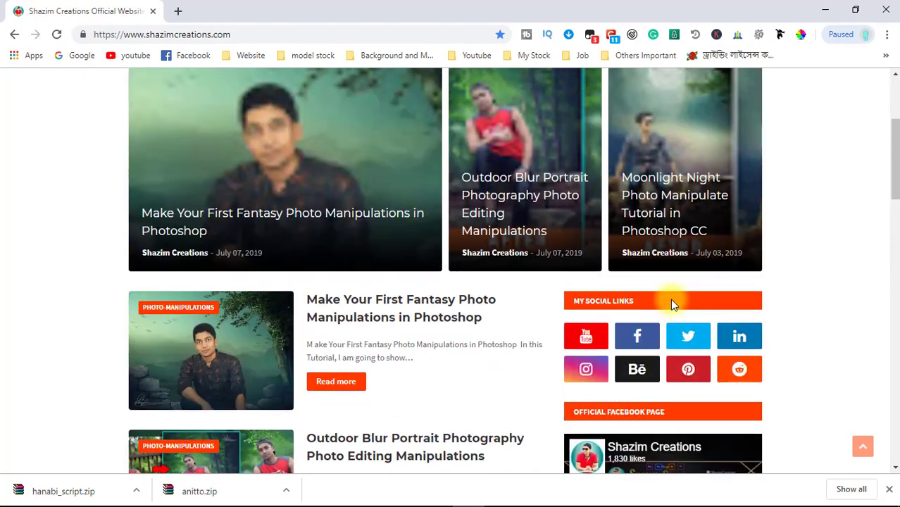
{"action": "scroll", "coordinate": [672, 304], "scroll_direction": "up", "scroll_amount": 3}
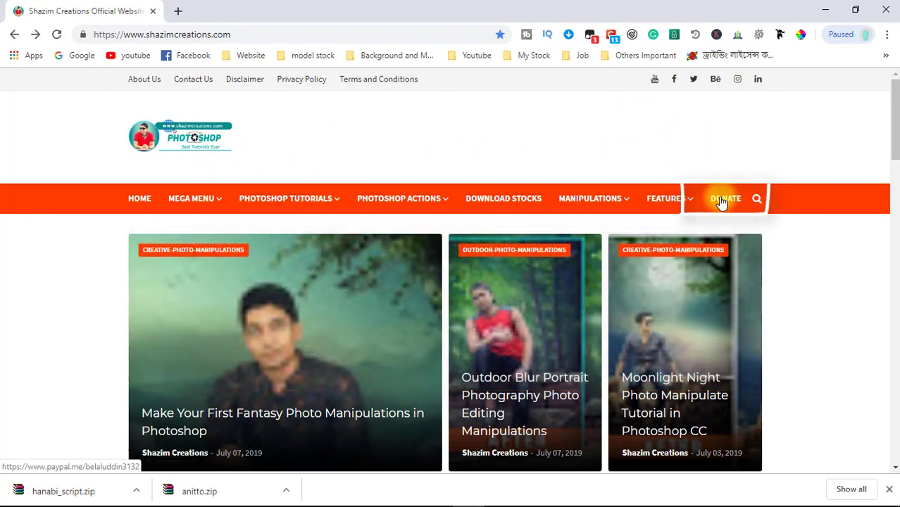
Step: Enter a 10.00 USD donation on the PayPal.Me page and continue to the sign-in form's e-mail field
{"action": "left_click", "coordinate": [721, 202]}
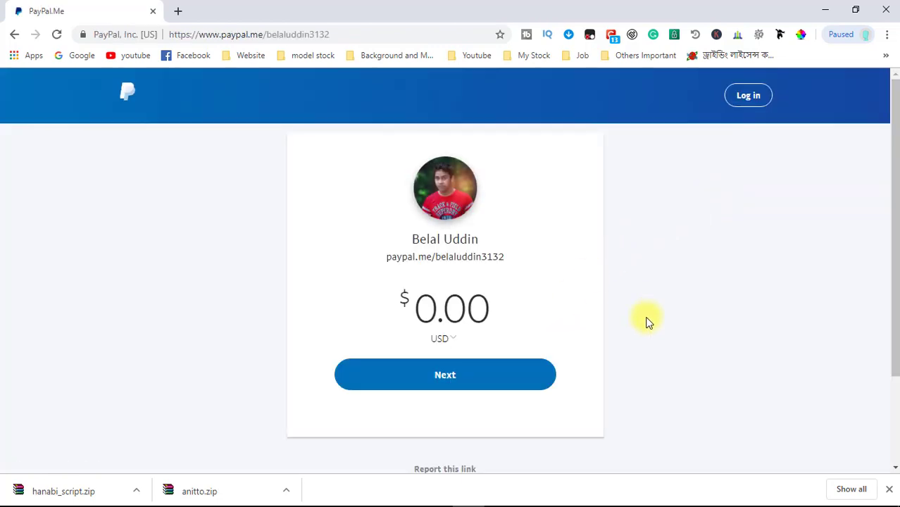
{"action": "scroll", "coordinate": [647, 322], "scroll_direction": "down", "scroll_amount": 2}
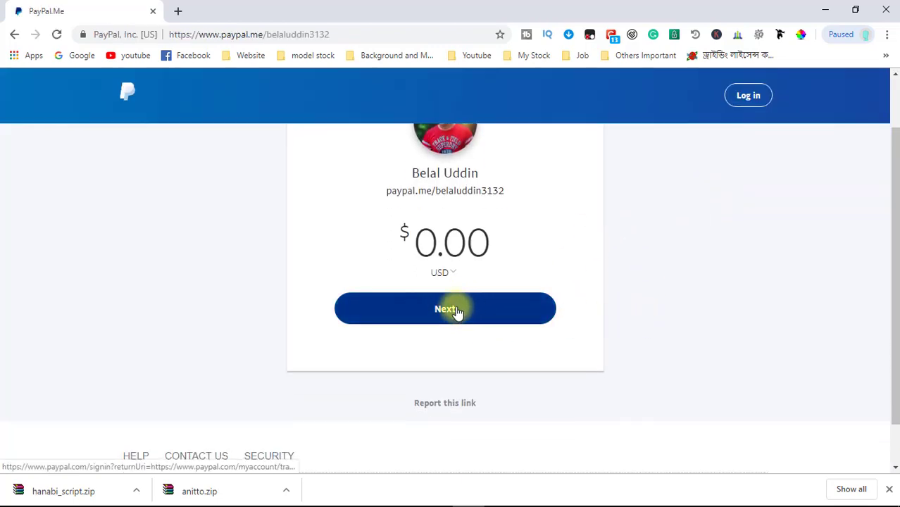
{"action": "left_click", "coordinate": [424, 251]}
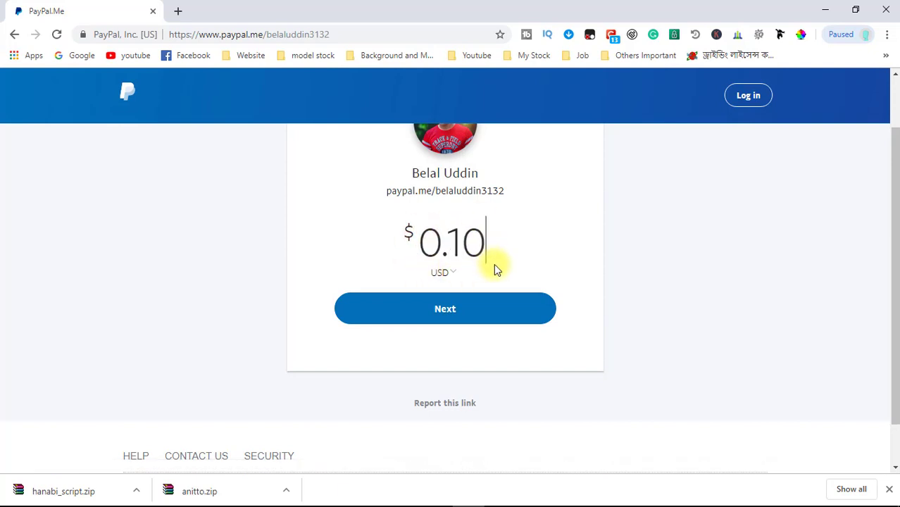
{"action": "type", "text": "00"}
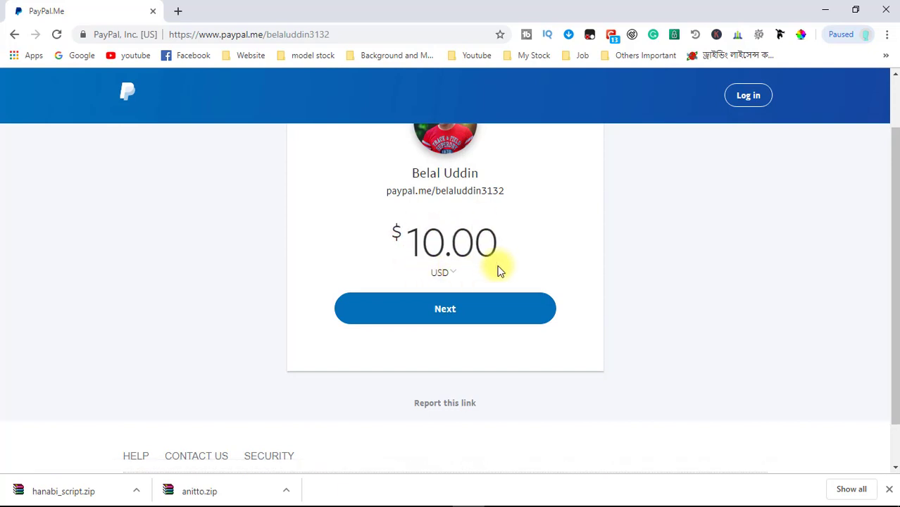
{"action": "scroll", "coordinate": [504, 266], "scroll_direction": "up", "scroll_amount": 1}
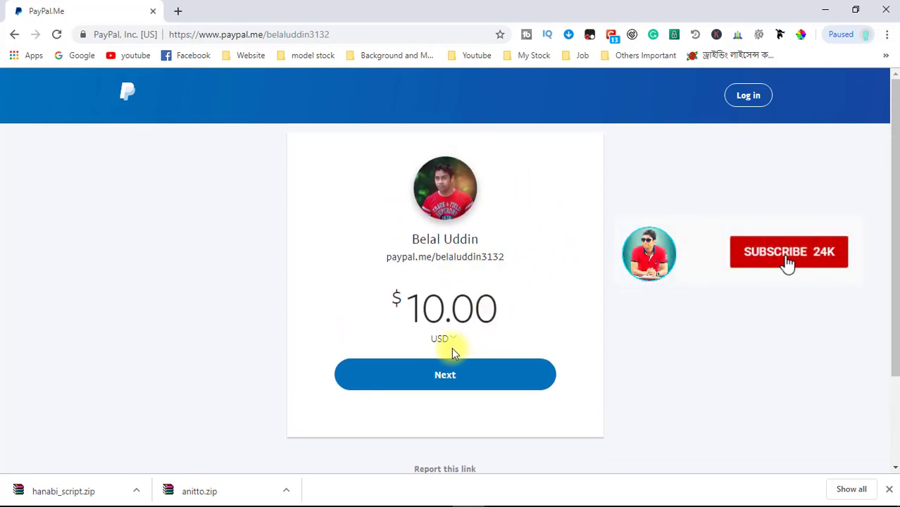
{"action": "left_click", "coordinate": [454, 372]}
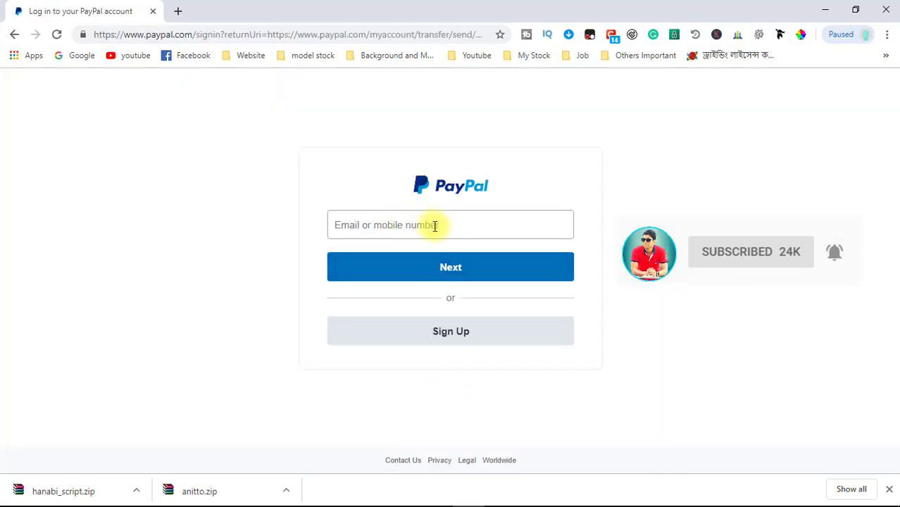
{"action": "left_click", "coordinate": [434, 226]}
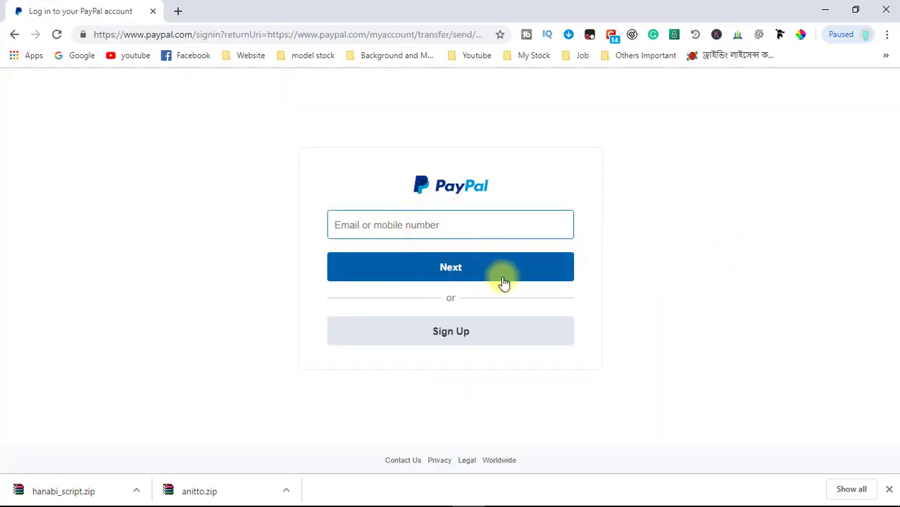